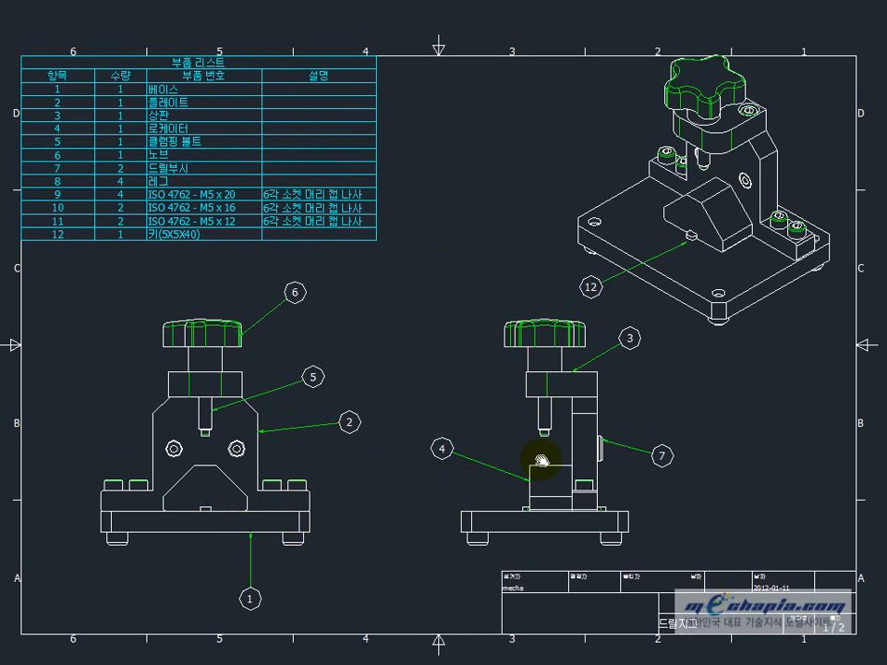
# - Examine the drill jig assembly drawing, including the parts list, the ballooned front and side views and the isometric view
pyautogui.scroll(5, 628, 282)
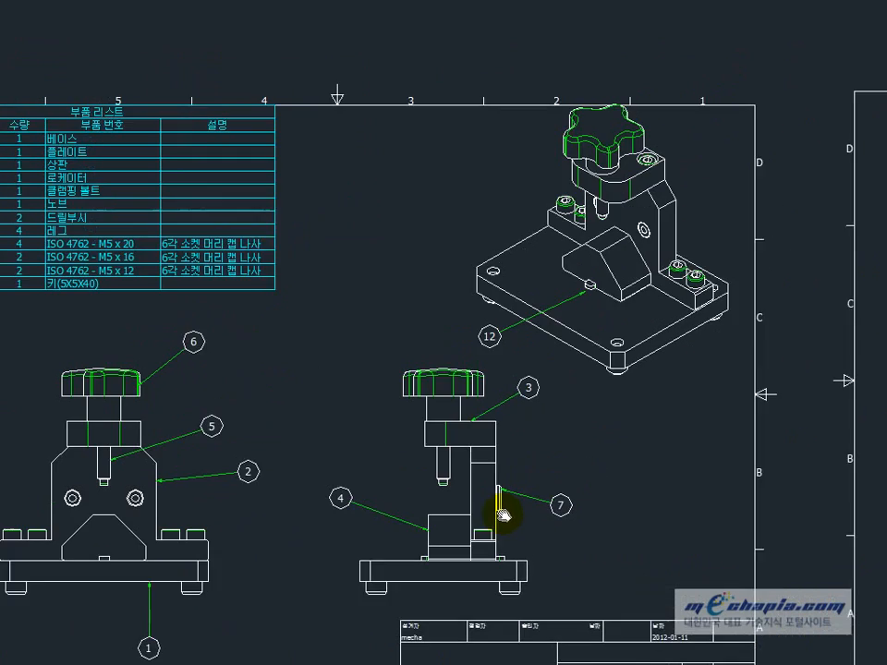
pyautogui.moveTo(628, 282); pyautogui.dragTo(499, 361, button='middle')
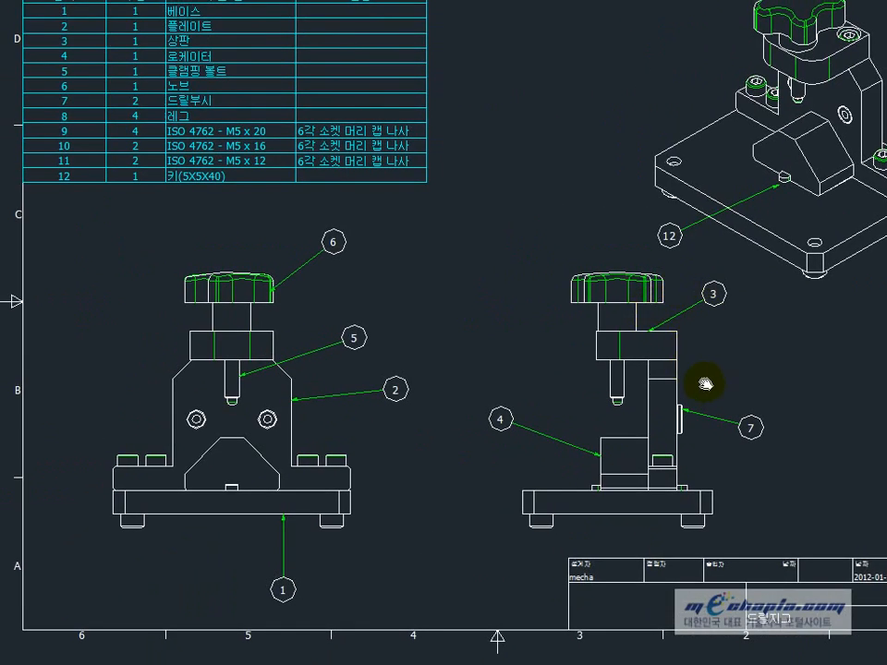
pyautogui.moveTo(703, 293); pyautogui.dragTo(628, 313)
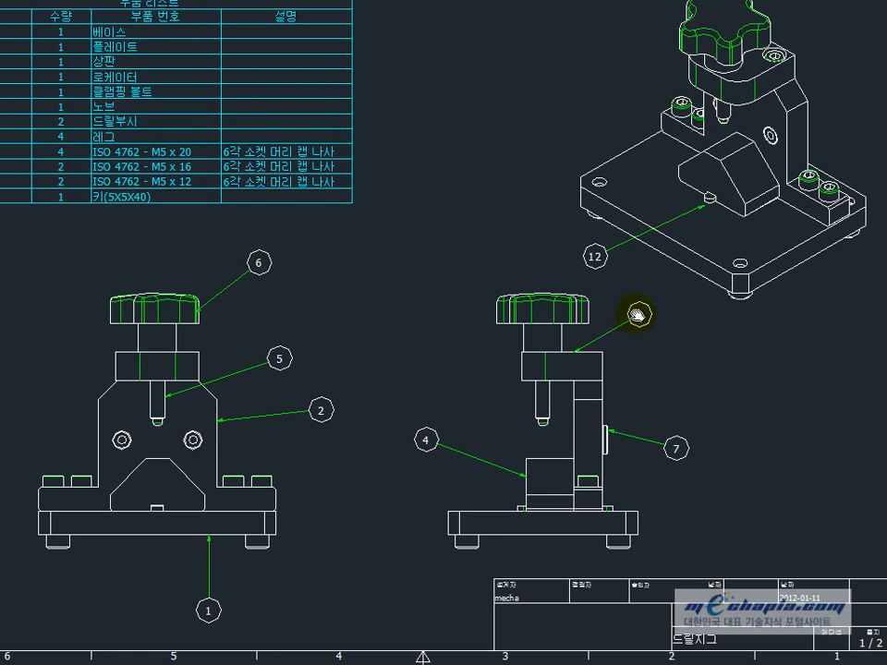
pyautogui.moveTo(357, 499); pyautogui.dragTo(418, 461)
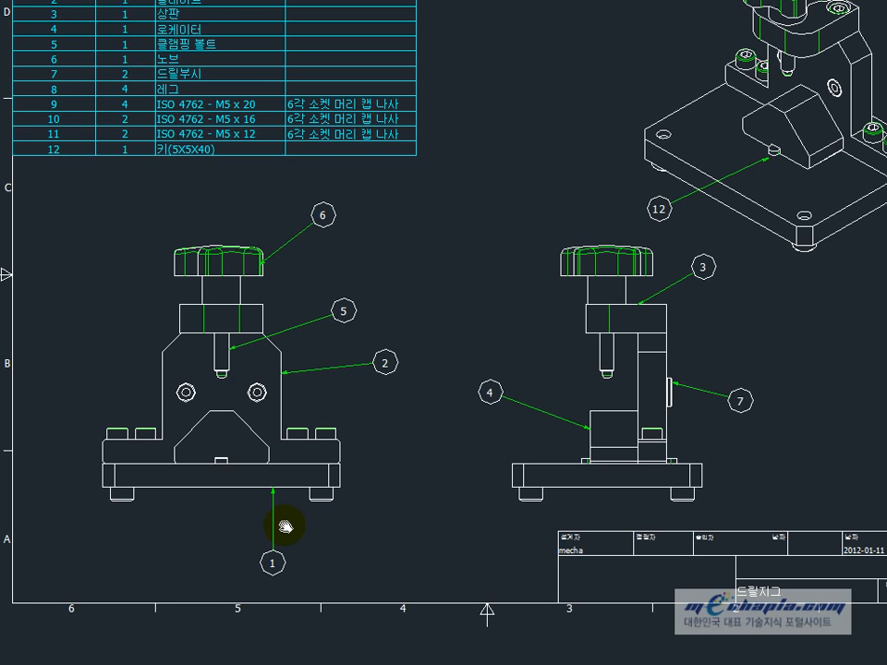
pyautogui.moveTo(679, 370)
pyautogui.mouseDown(button='middle')
pyautogui.moveTo(653, 405)
pyautogui.moveTo(559, 459)
pyautogui.mouseUp(button='middle')
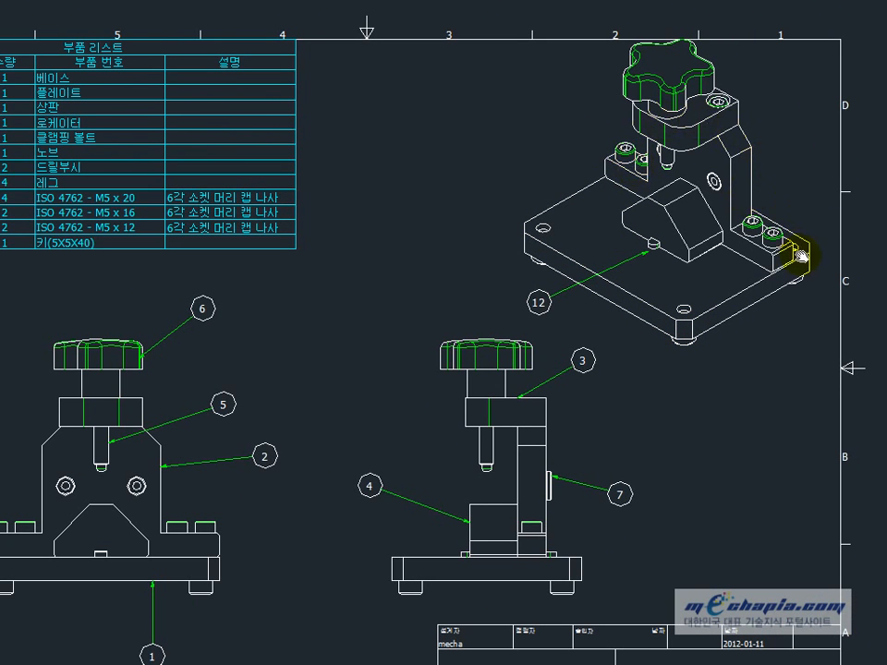
pyautogui.moveTo(692, 291); pyautogui.dragTo(680, 249, button='middle')
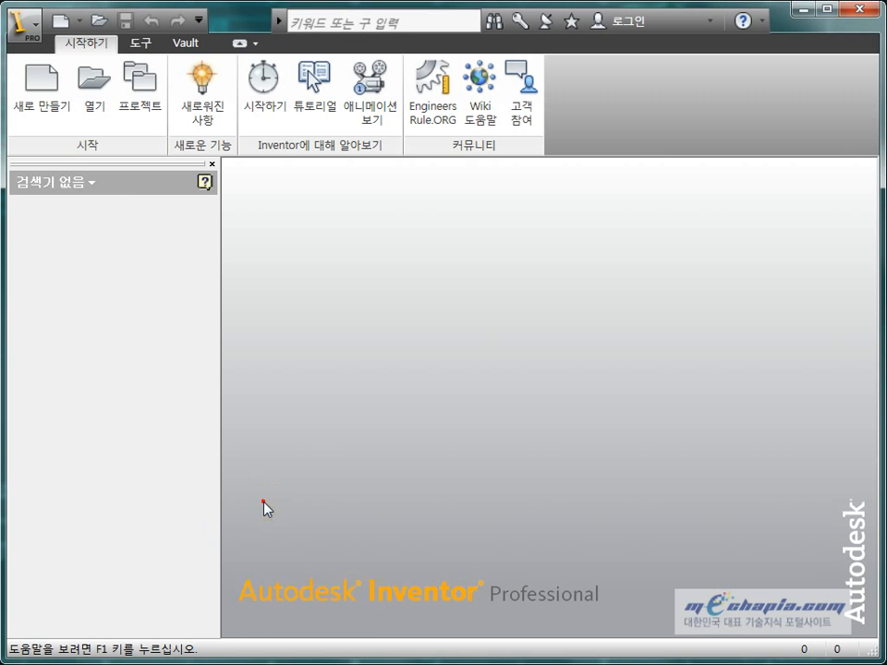
# - Create a new part in Inventor from the default Standard.ipt template
pyautogui.click(34, 95)
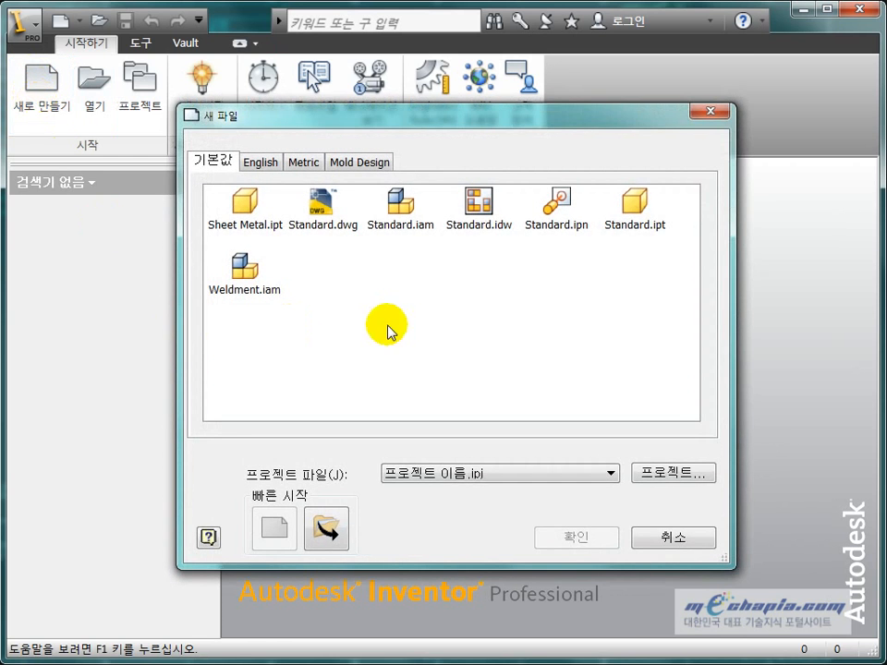
pyautogui.click(639, 219)
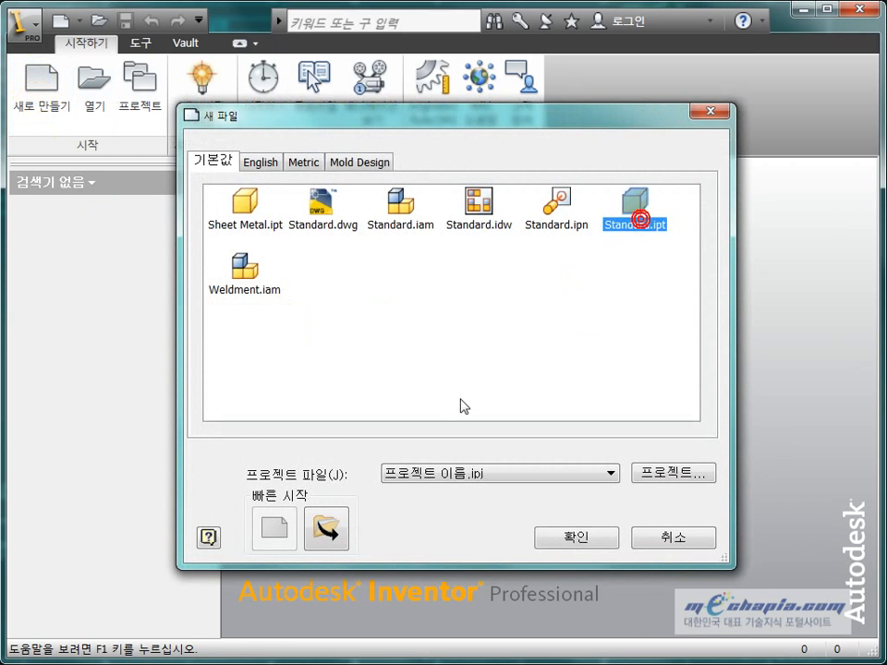
pyautogui.click(590, 539)
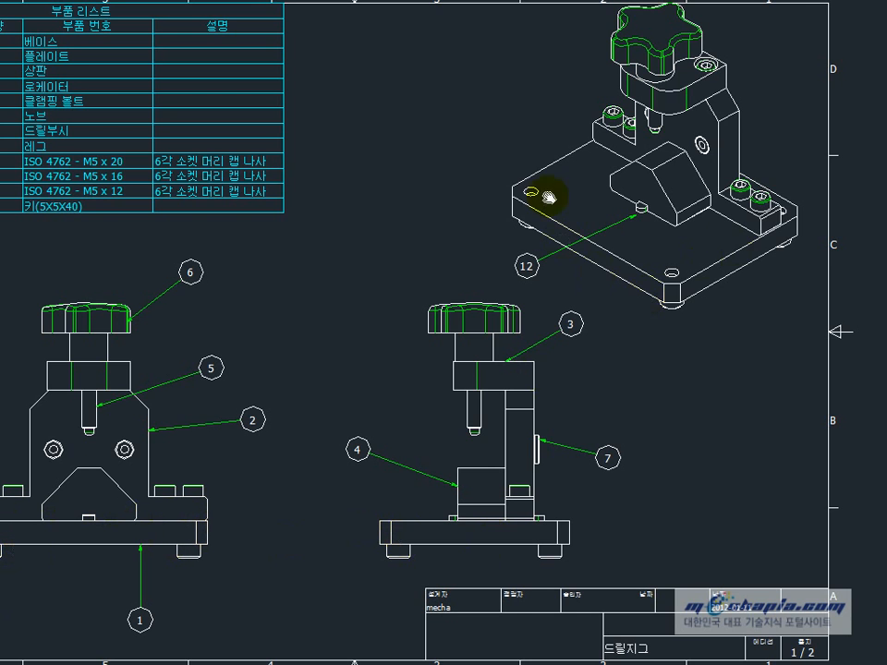
# - Compare the base plate's orientation in the assembly drawing's isometric, front and side views
pyautogui.moveTo(663, 259)
pyautogui.mouseDown()
pyautogui.moveTo(635, 306)
pyautogui.moveTo(612, 321)
pyautogui.mouseUp()
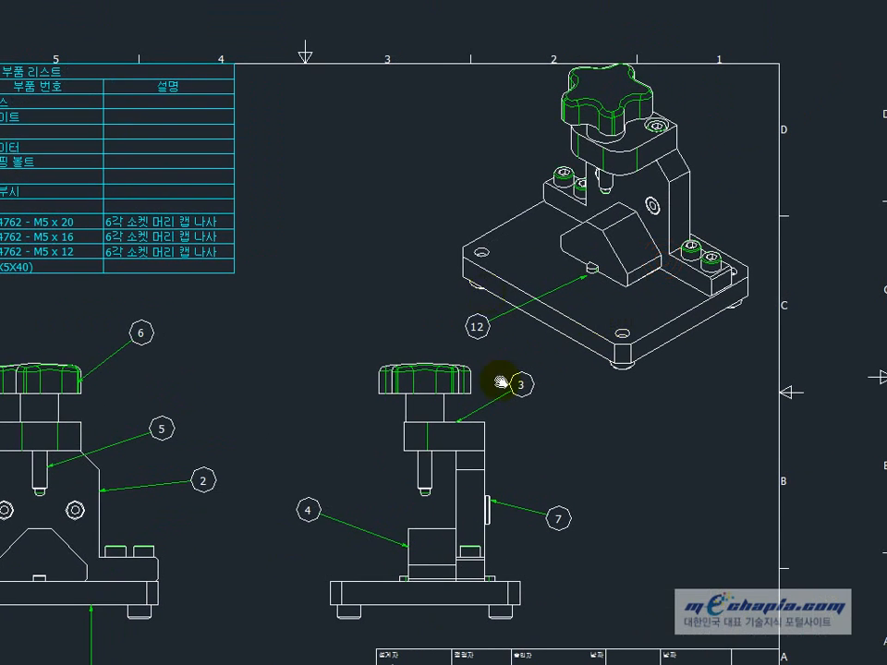
pyautogui.moveTo(573, 558)
pyautogui.mouseDown()
pyautogui.moveTo(618, 507)
pyautogui.moveTo(690, 461)
pyautogui.mouseUp()
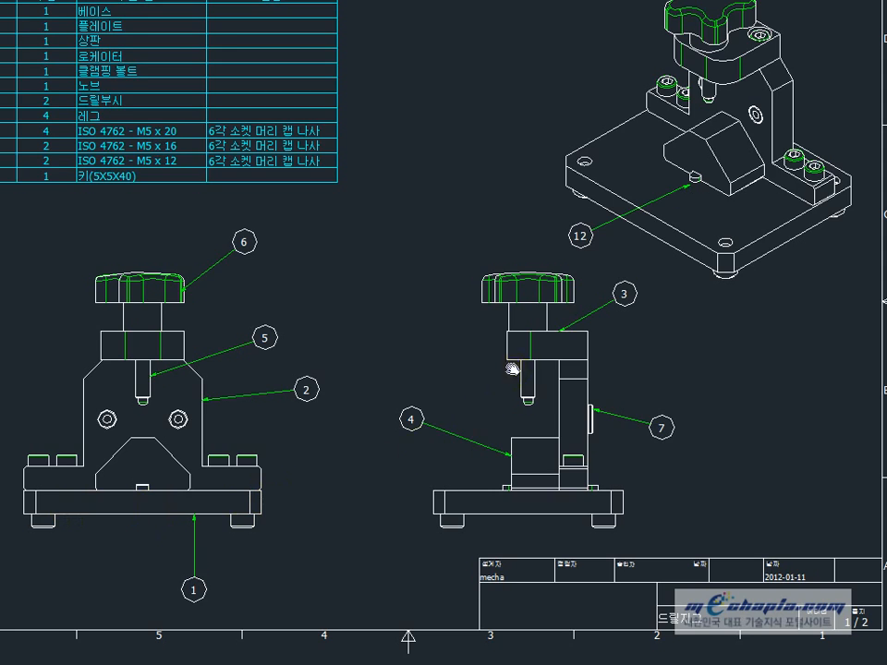
pyautogui.moveTo(511, 367); pyautogui.dragTo(462, 432)
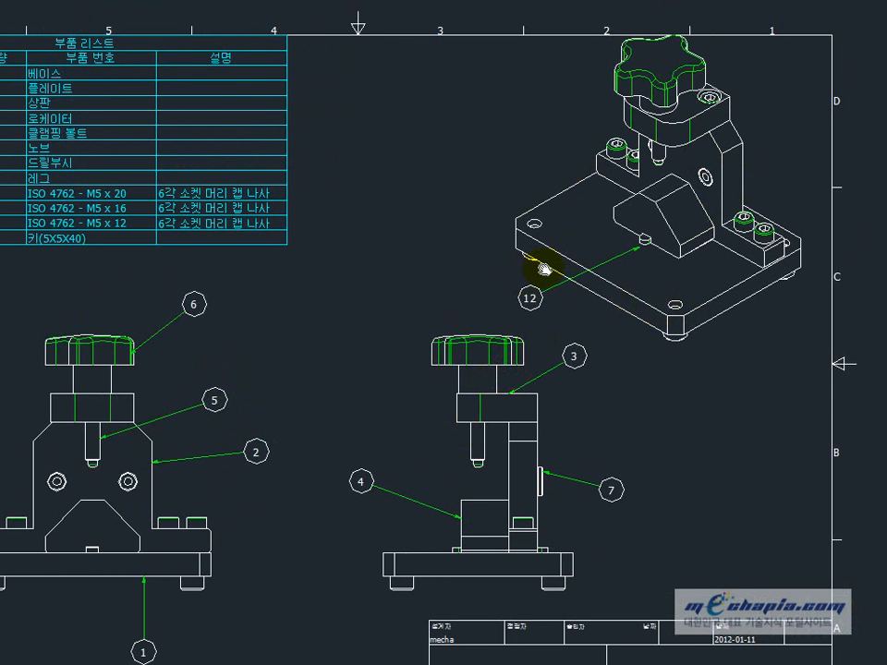
# - Switch back to the new part in Inventor, finish its empty default sketch and delete it
pyautogui.hotkey('alt', 'Tab')
pyautogui.click(636, 307)
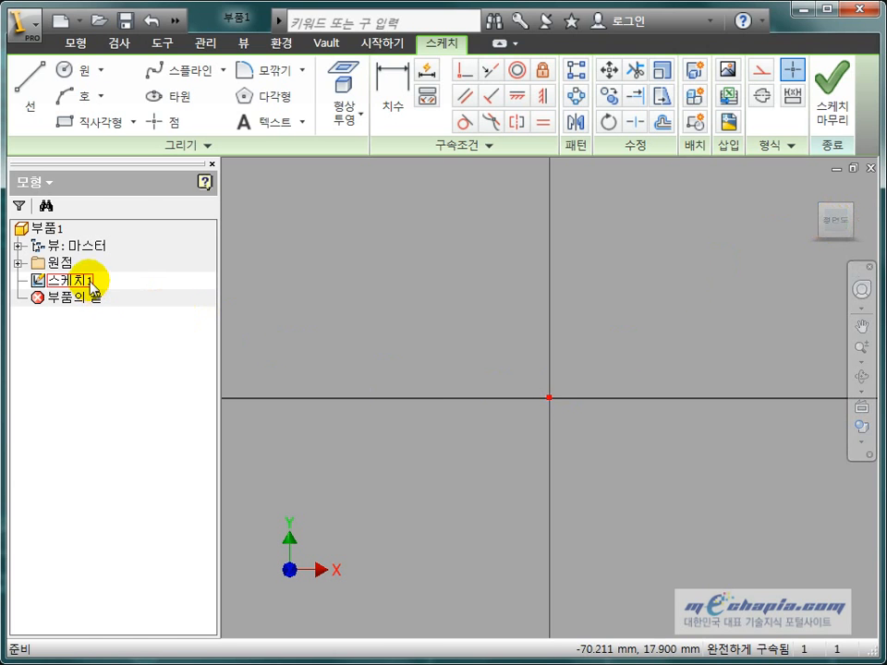
pyautogui.click(818, 118)
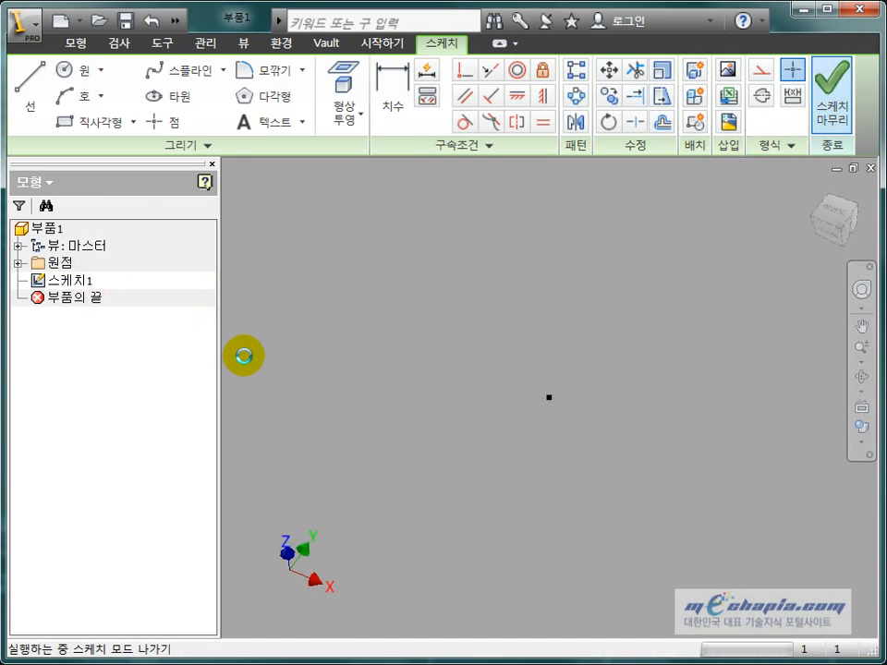
pyautogui.click(76, 281)
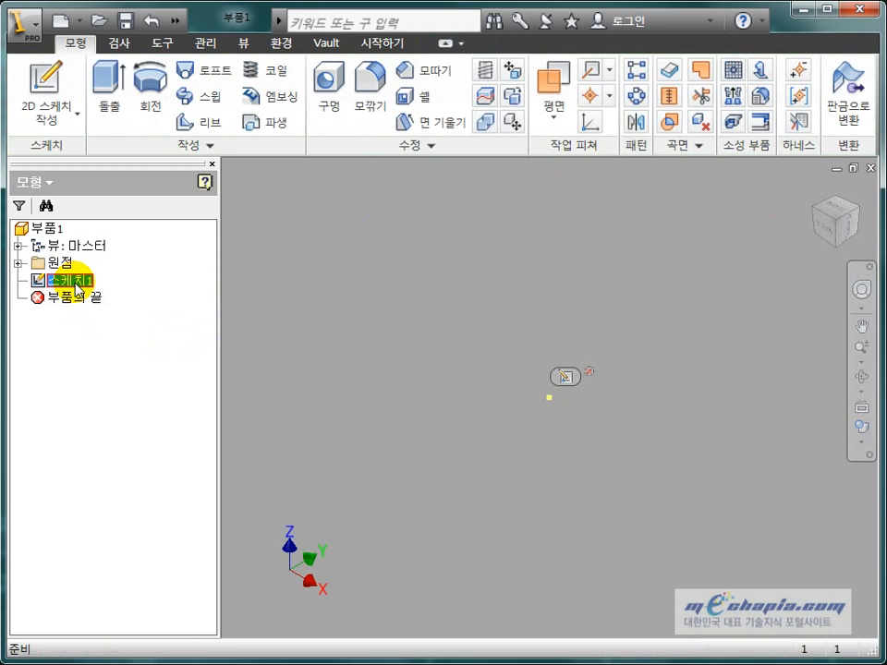
pyautogui.press('Delete')
# - Start a new sketch on the origin XZ plane and orient it with X pointing right and Z pointing down
pyautogui.click(19, 263)
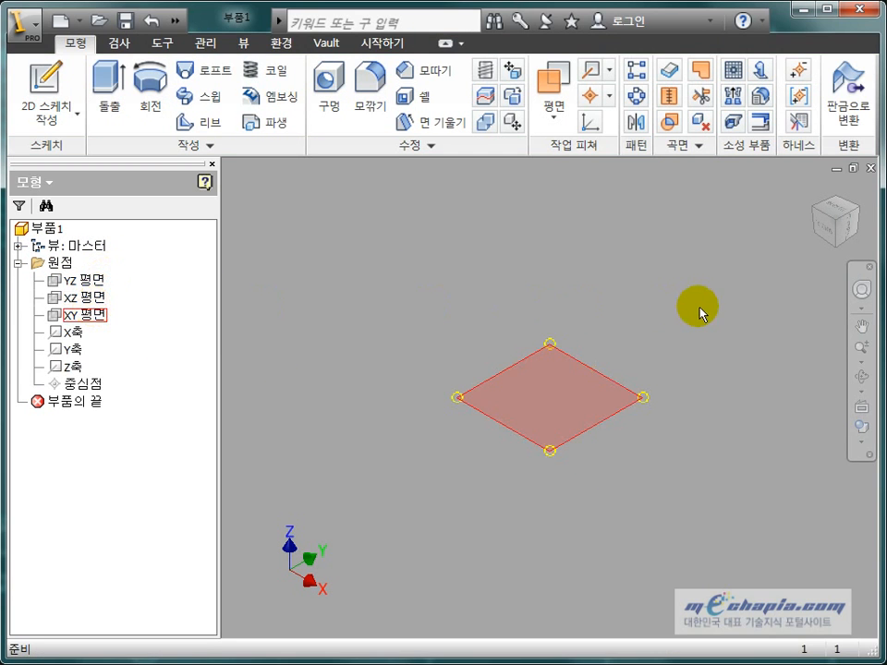
pyautogui.moveTo(681, 311); pyautogui.dragTo(579, 426, button='middle')
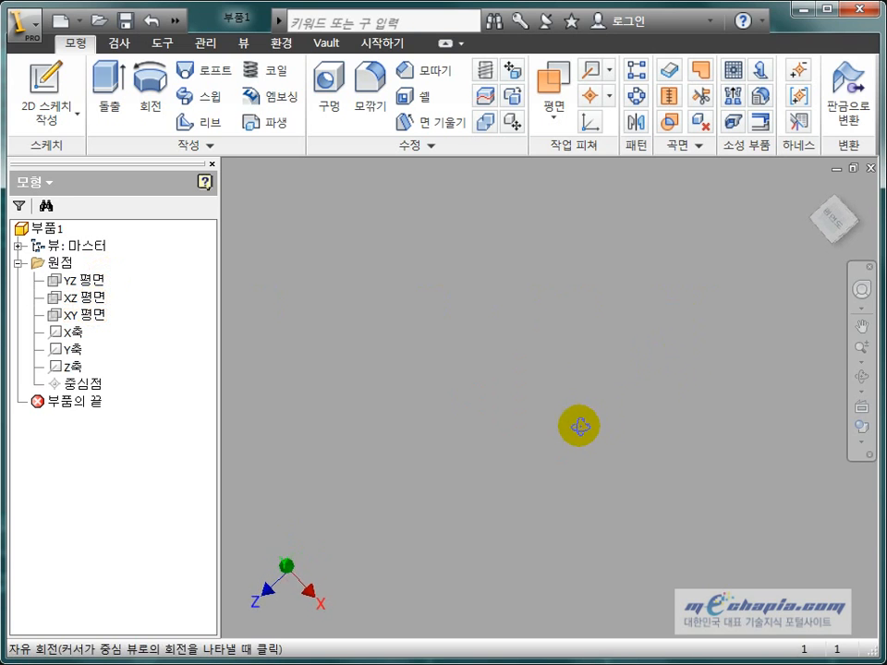
pyautogui.click(831, 214)
pyautogui.click(857, 191)
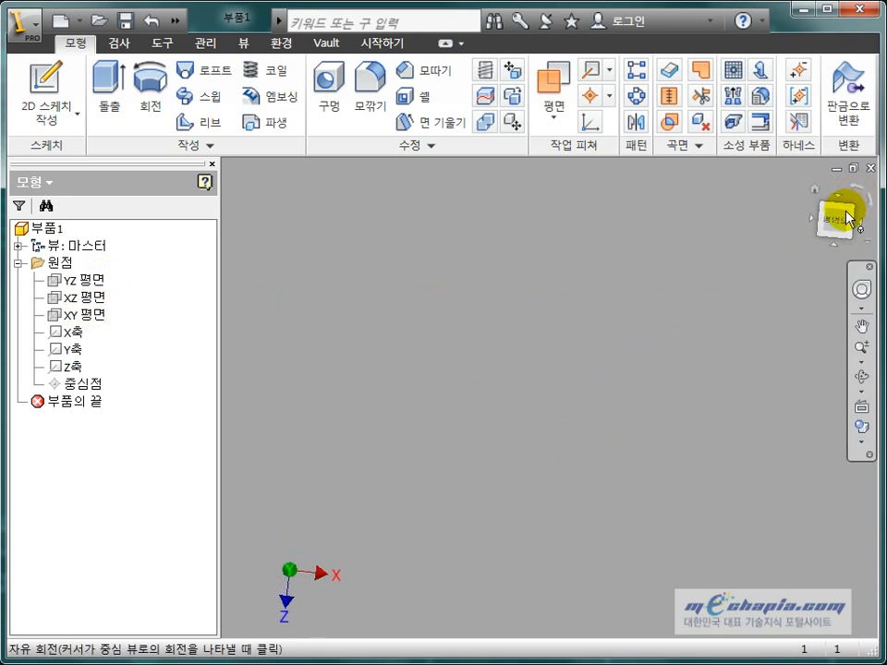
pyautogui.click(99, 298)
pyautogui.press('s')
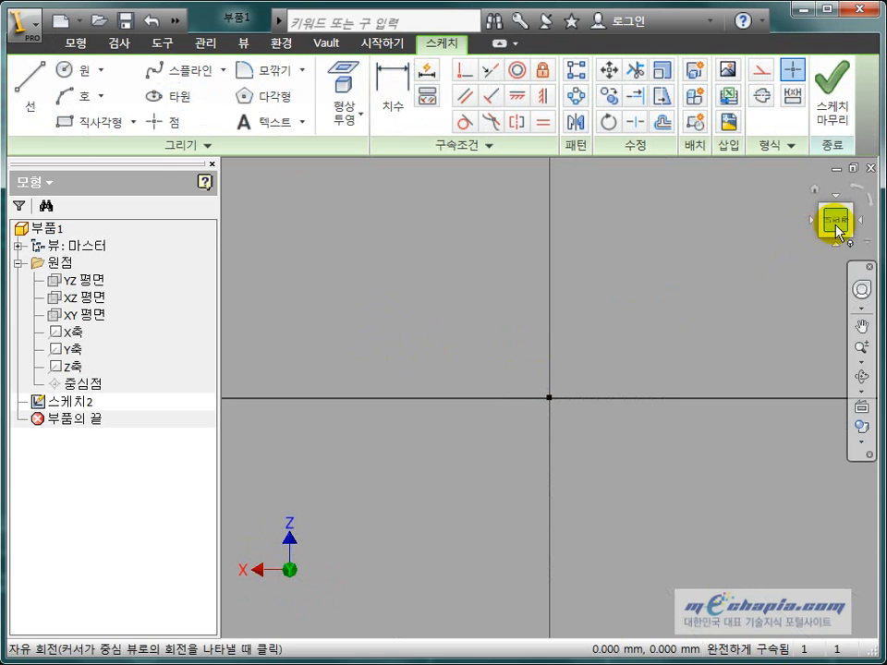
pyautogui.click(863, 189)
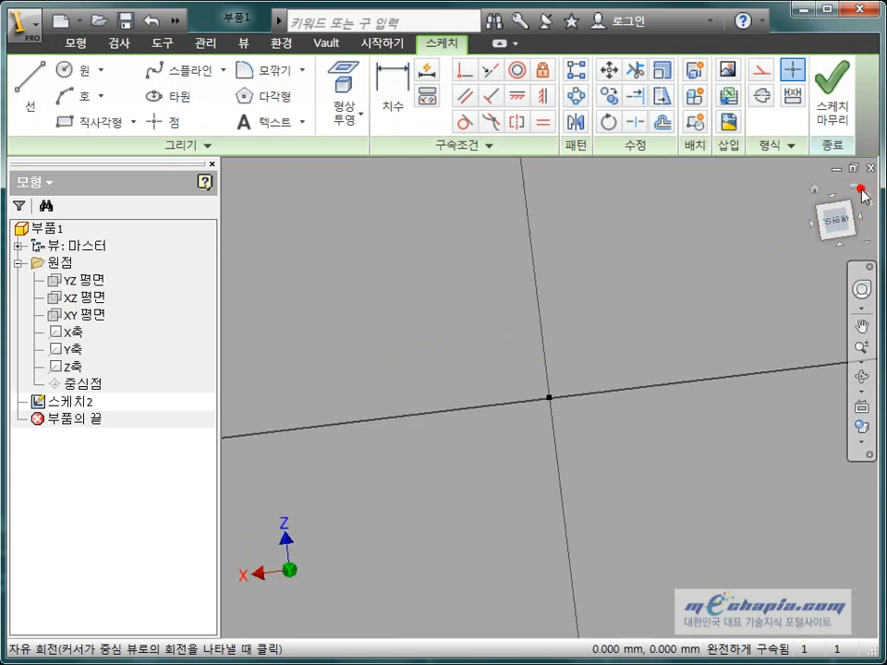
pyautogui.click(861, 192)
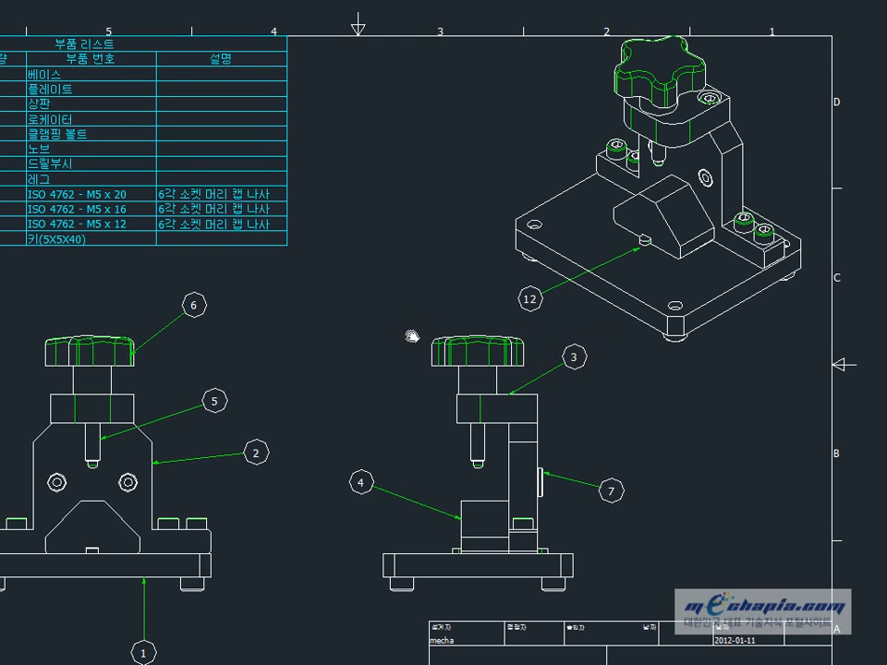
# - Examine the base plate in the part detail views and in the front view of the assembly drawing
pyautogui.moveTo(393, 314); pyautogui.dragTo(472, 287, button='middle')
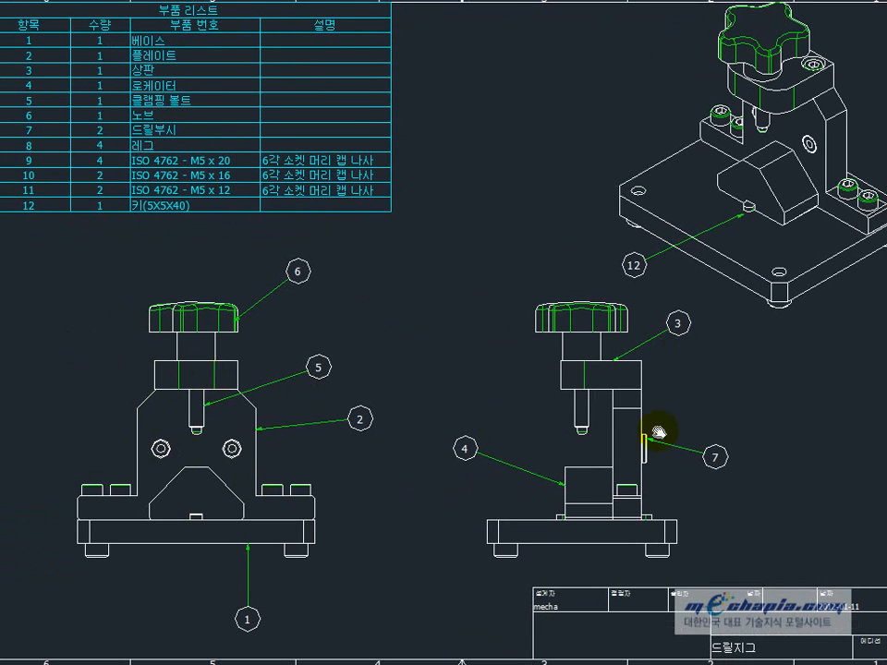
pyautogui.moveTo(730, 379)
pyautogui.mouseDown(button='middle')
pyautogui.moveTo(717, 421)
pyautogui.moveTo(142, 435)
pyautogui.mouseUp(button='middle')
pyautogui.moveTo(779, 407)
pyautogui.mouseDown(button='middle')
pyautogui.moveTo(597, 421)
pyautogui.moveTo(526, 445)
pyautogui.mouseUp(button='middle')
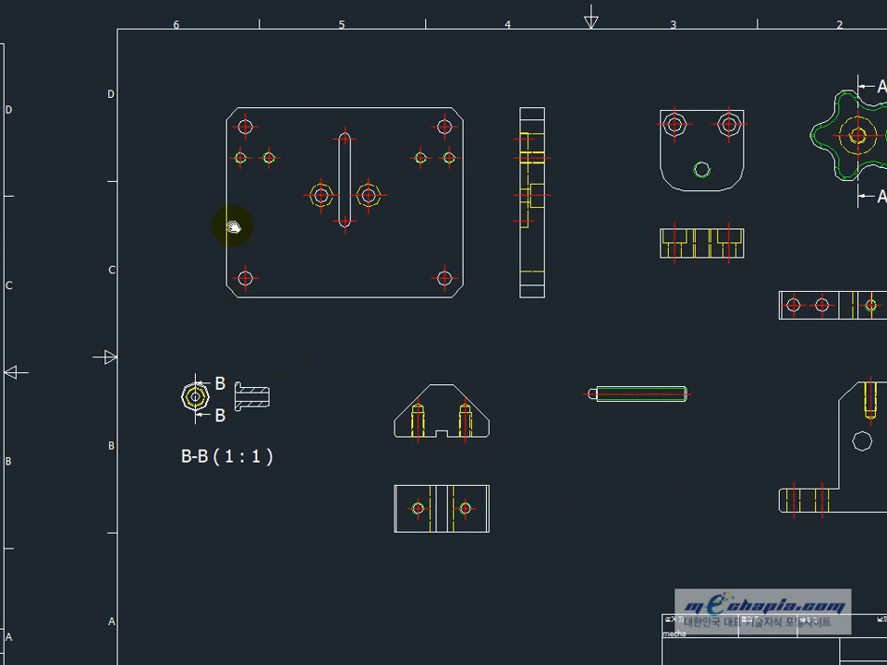
pyautogui.moveTo(279, 364)
pyautogui.mouseDown(button='middle')
pyautogui.moveTo(288, 346)
pyautogui.moveTo(262, 331)
pyautogui.mouseUp(button='middle')
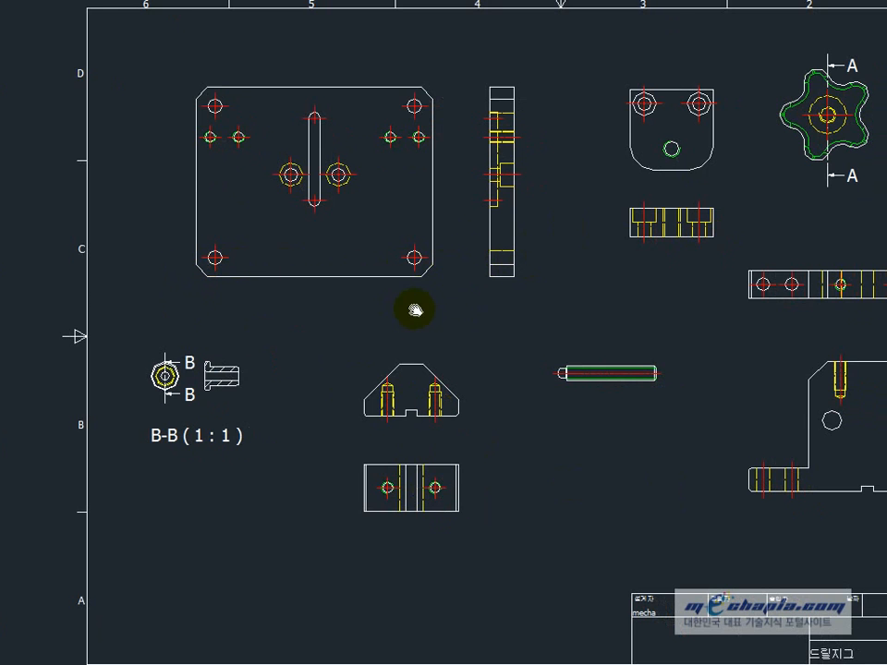
pyautogui.moveTo(415, 309); pyautogui.dragTo(720, 304, button='middle')
pyautogui.moveTo(233, 418)
pyautogui.mouseDown(button='middle')
pyautogui.moveTo(534, 405)
pyautogui.moveTo(685, 355)
pyautogui.mouseUp(button='middle')
pyautogui.moveTo(396, 398); pyautogui.dragTo(465, 386, button='middle')
pyautogui.moveTo(172, 477); pyautogui.dragTo(283, 453, button='middle')
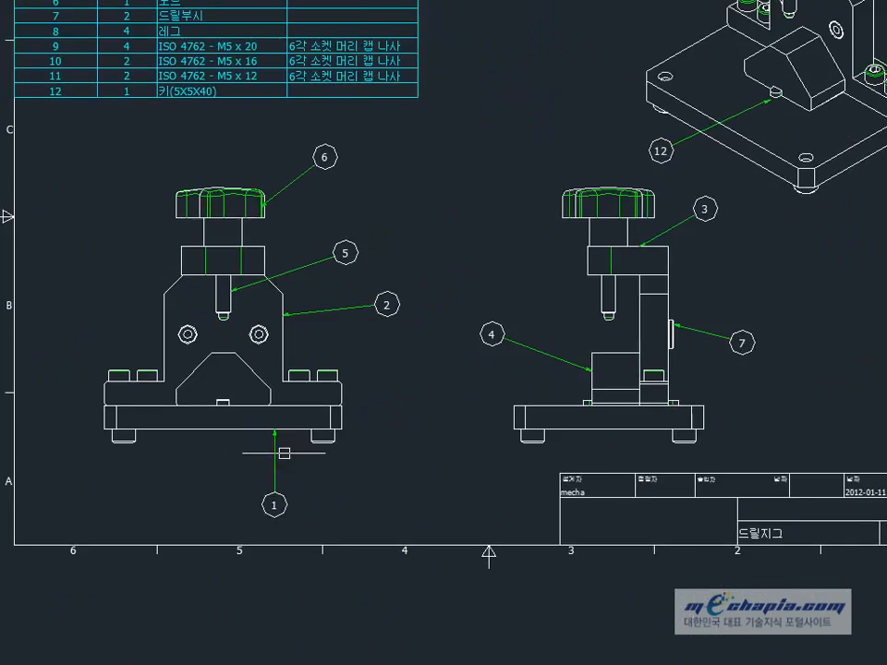
pyautogui.scroll(3, 231, 462)
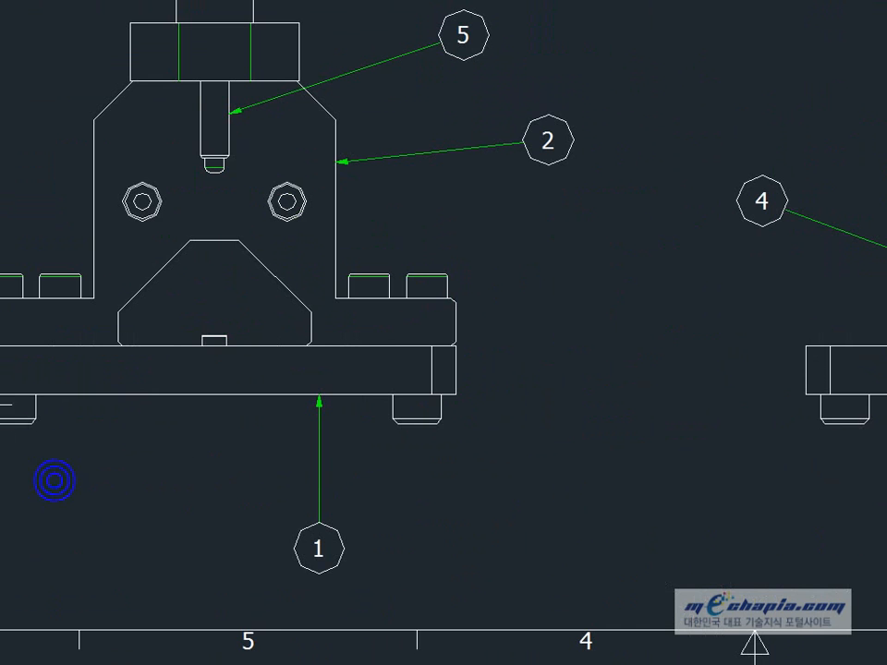
pyautogui.click(457, 401)
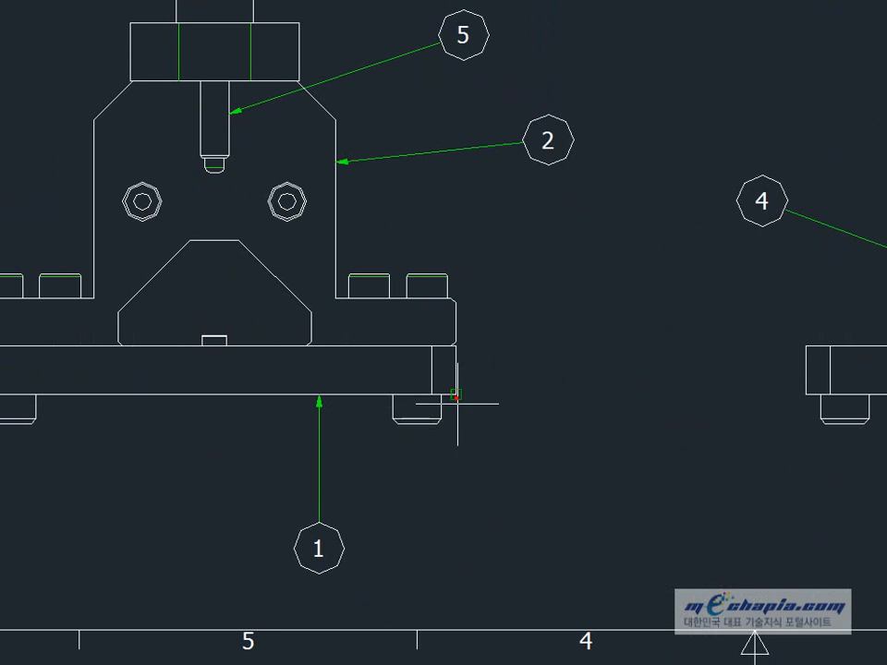
pyautogui.click(445, 467)
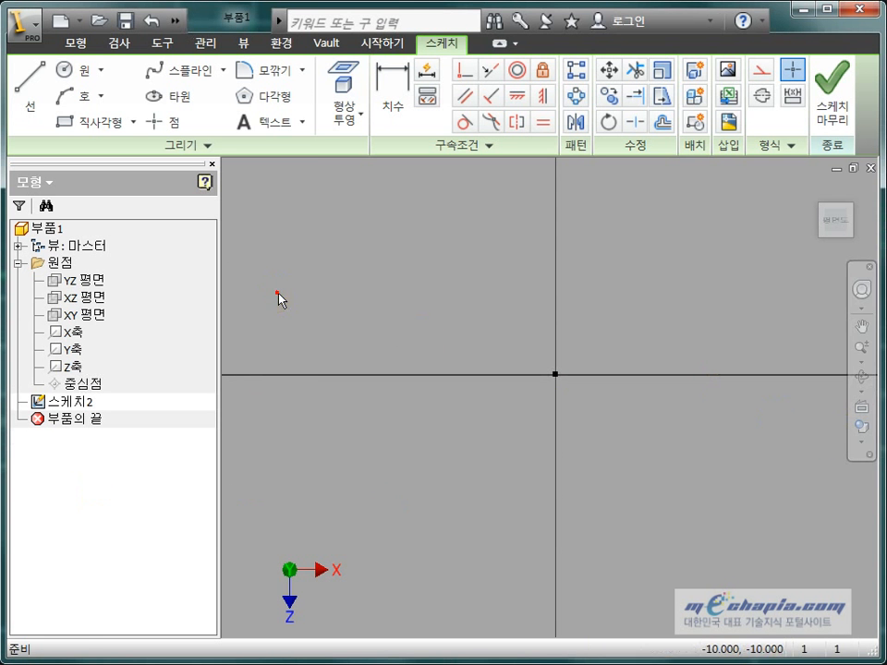
# - Sketch a two-point rectangle 100 mm wide and 80 mm high for the base plate outline
pyautogui.click(277, 294)
pyautogui.click(110, 123)
pyautogui.click(370, 243)
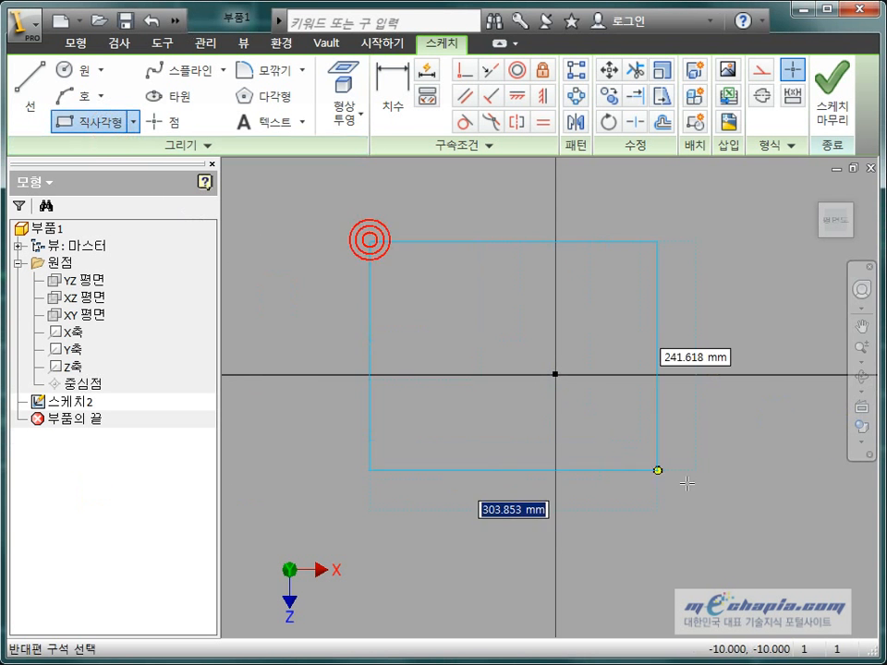
pyautogui.write('100')
pyautogui.press('Tab')
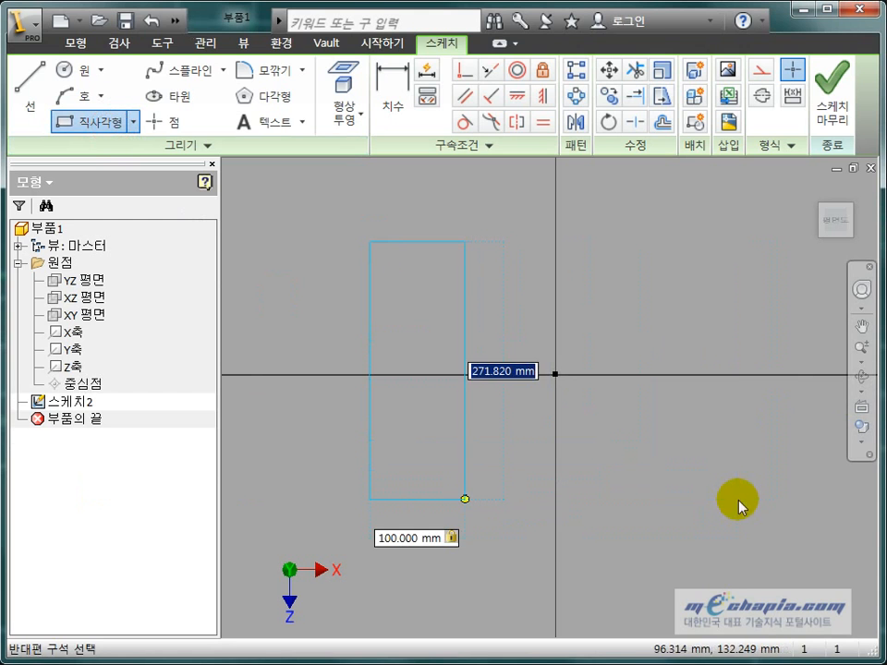
pyautogui.write('80')
pyautogui.press('Return')
pyautogui.press('Escape')
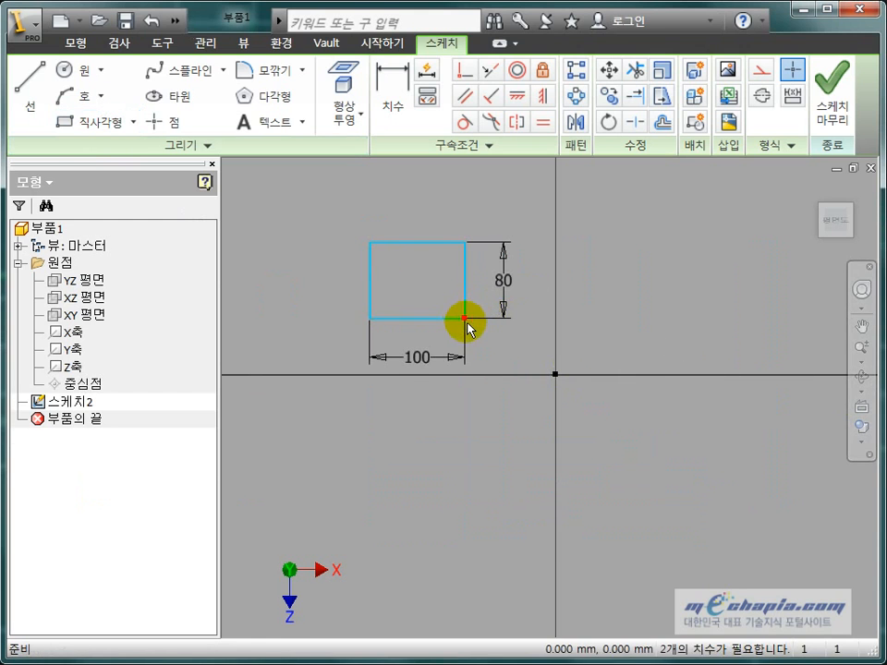
# - Move the rectangle so that it roughly surrounds the sketch origin
pyautogui.moveTo(463, 319); pyautogui.dragTo(595, 405)
pyautogui.scroll(-5, 573, 379)
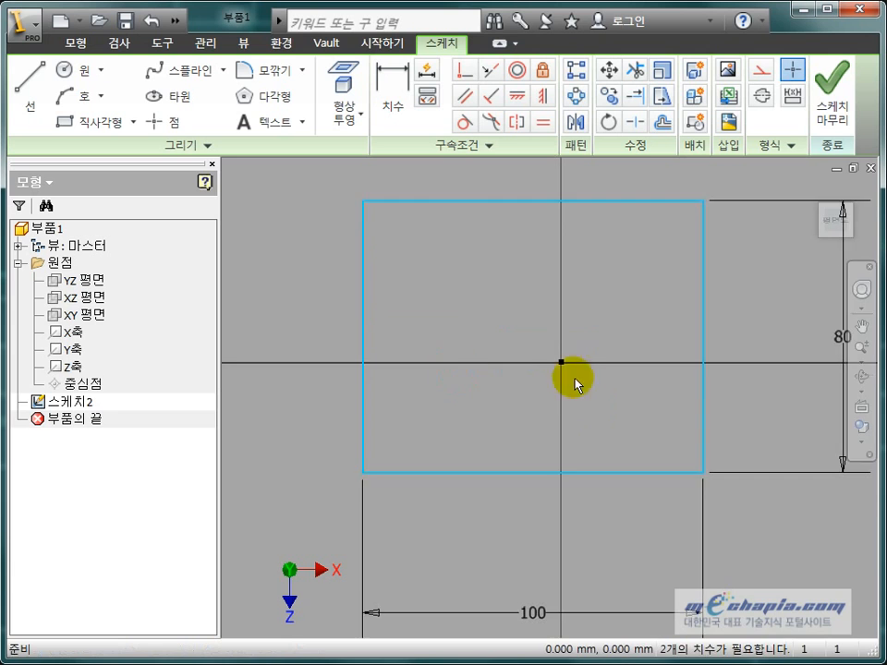
pyautogui.moveTo(641, 210); pyautogui.dragTo(661, 239)
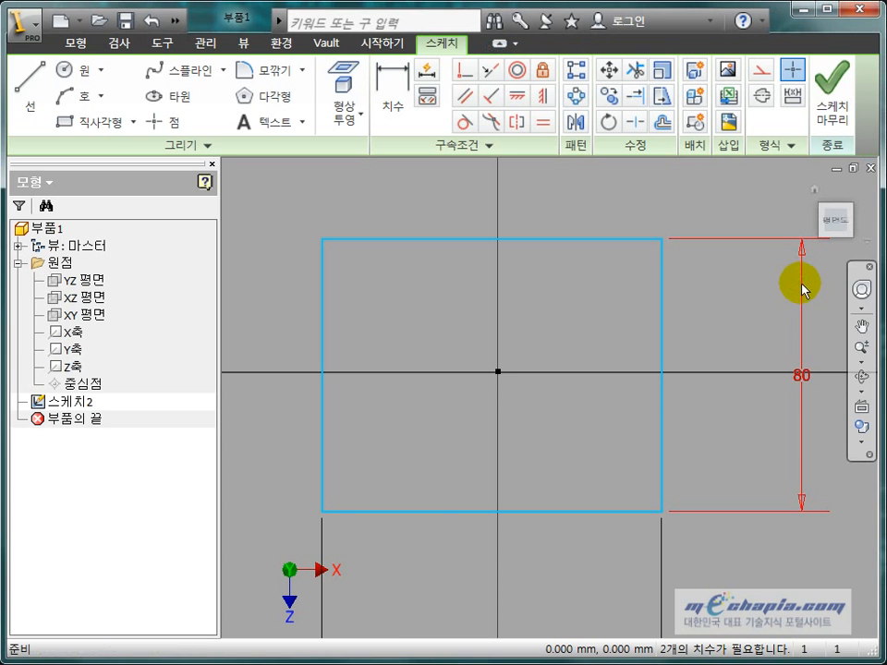
pyautogui.click(561, 318)
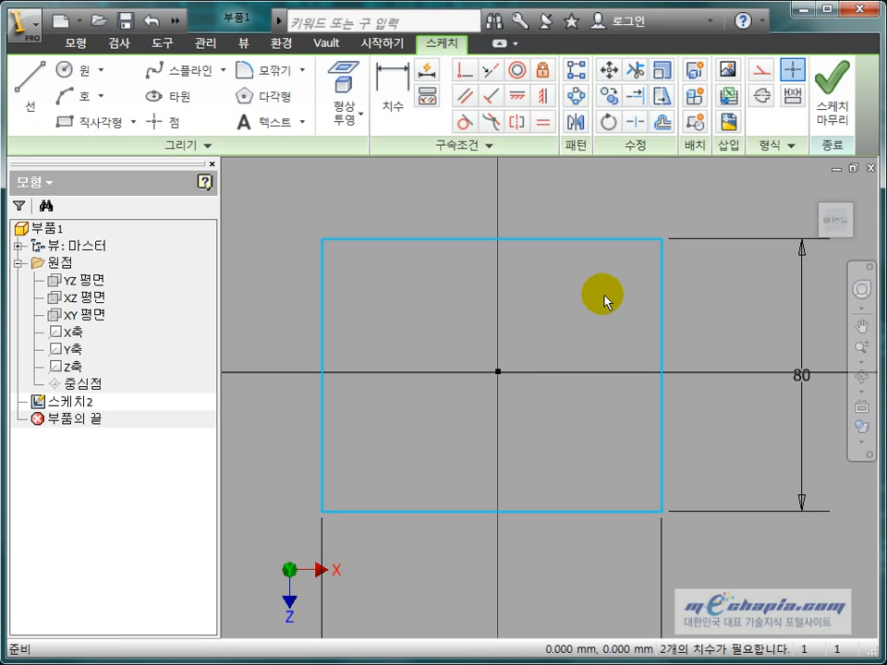
# - Centre the base plate rectangle on the origin with horizontal and vertical constraints between the origin and its side and top edge midpoints
pyautogui.click(517, 96)
pyautogui.click(496, 370)
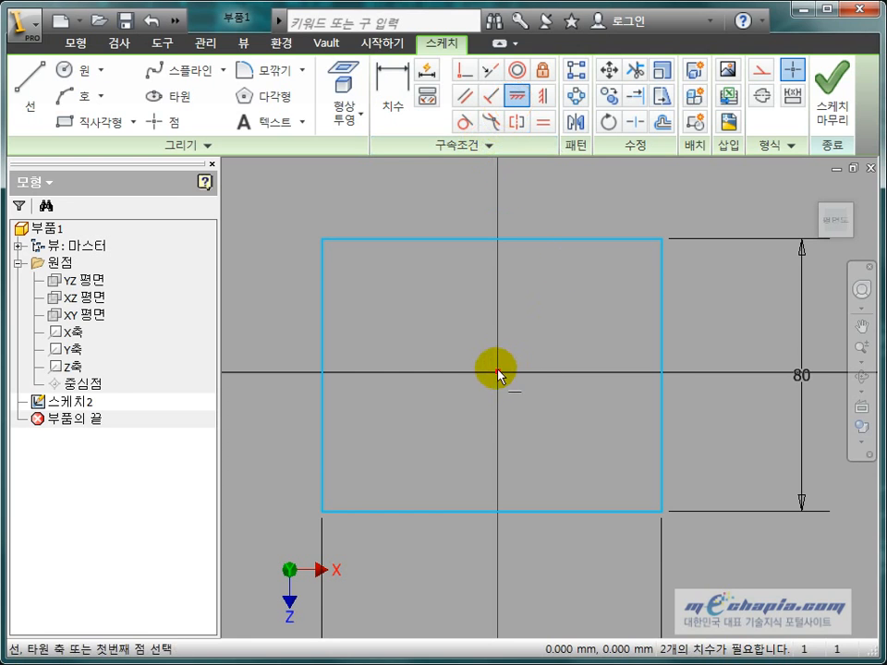
pyautogui.click(663, 374)
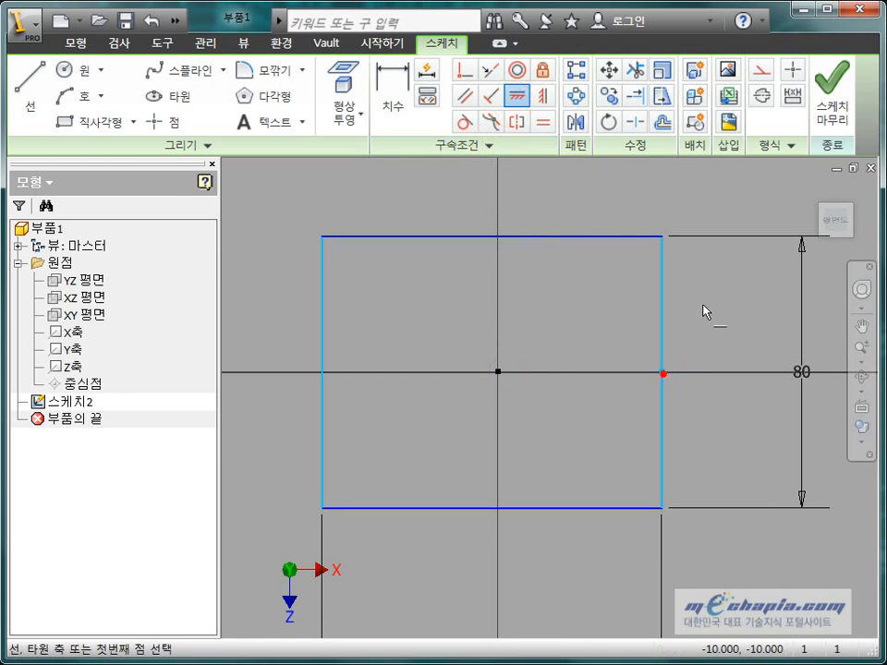
pyautogui.click(542, 96)
pyautogui.click(499, 373)
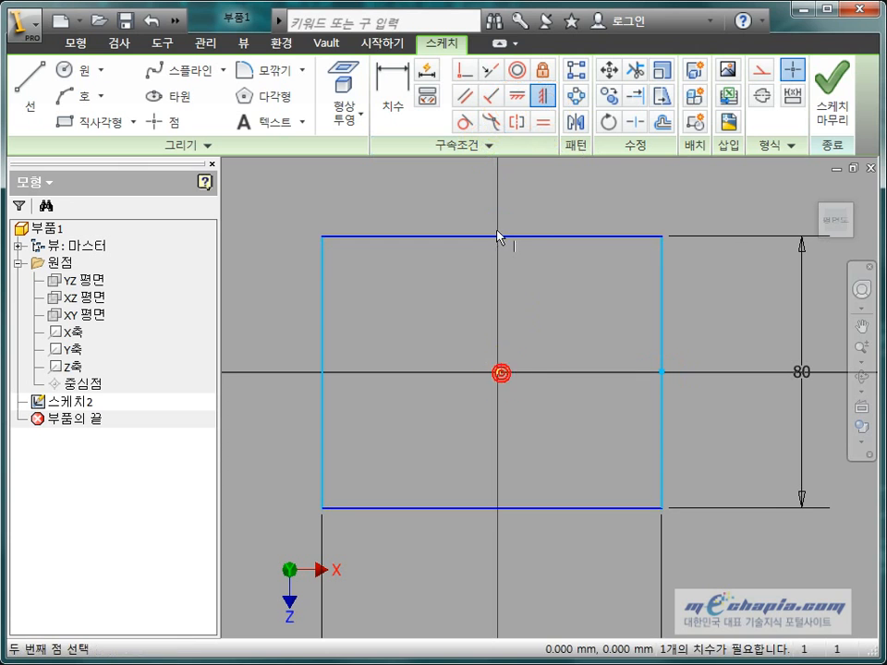
pyautogui.click(493, 236)
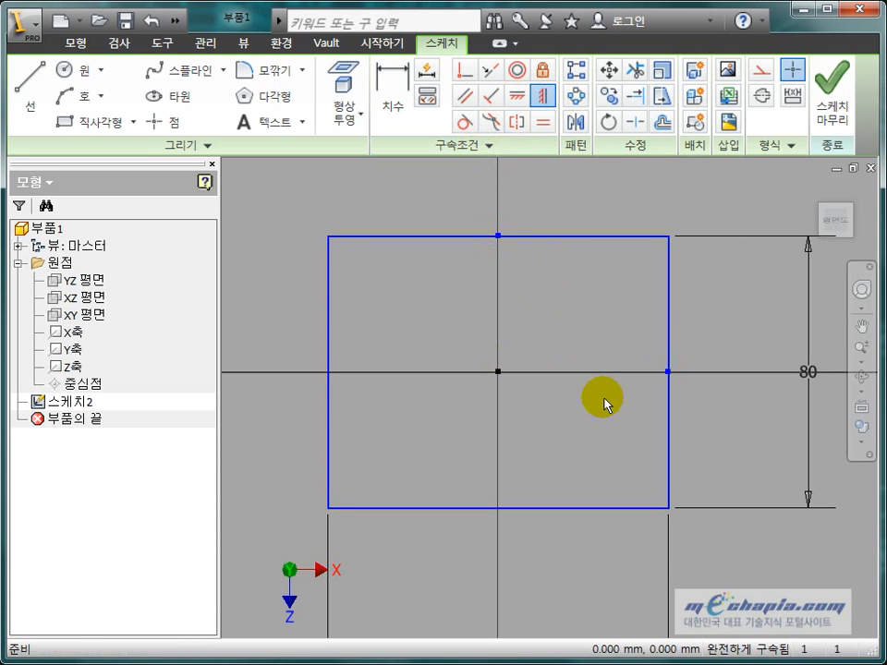
# - Switch to the assembly drawing and measure the base plate's thickness in the front view with a temporary dimension
pyautogui.moveTo(635, 487)
pyautogui.keyDown('shift'); pyautogui.mouseDown(button='middle')
pyautogui.moveTo(594, 362)
pyautogui.moveTo(564, 397)
pyautogui.moveTo(597, 443)
pyautogui.mouseUp(button='middle'); pyautogui.keyUp('shift')
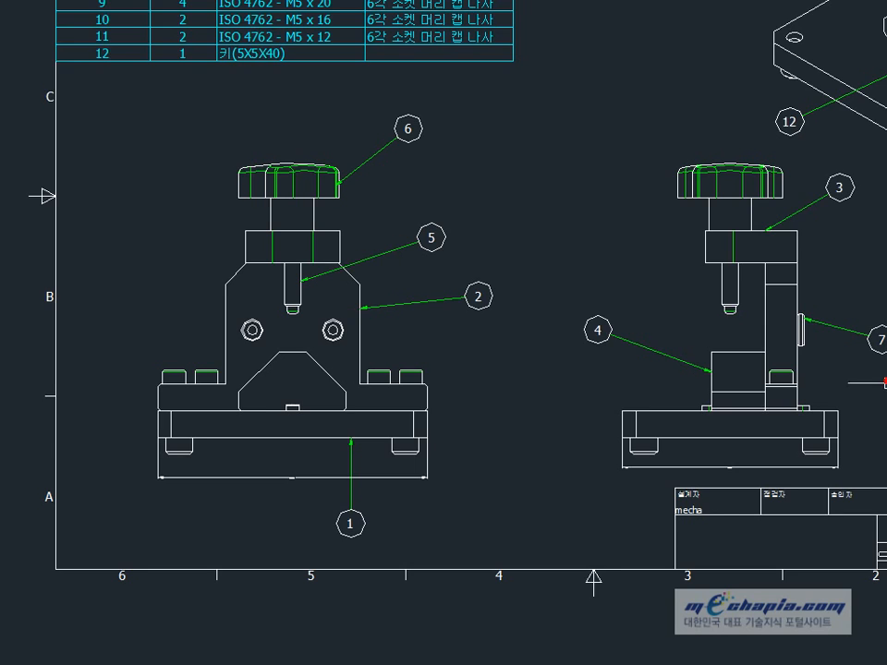
pyautogui.moveTo(536, 436); pyautogui.dragTo(568, 426, button='middle')
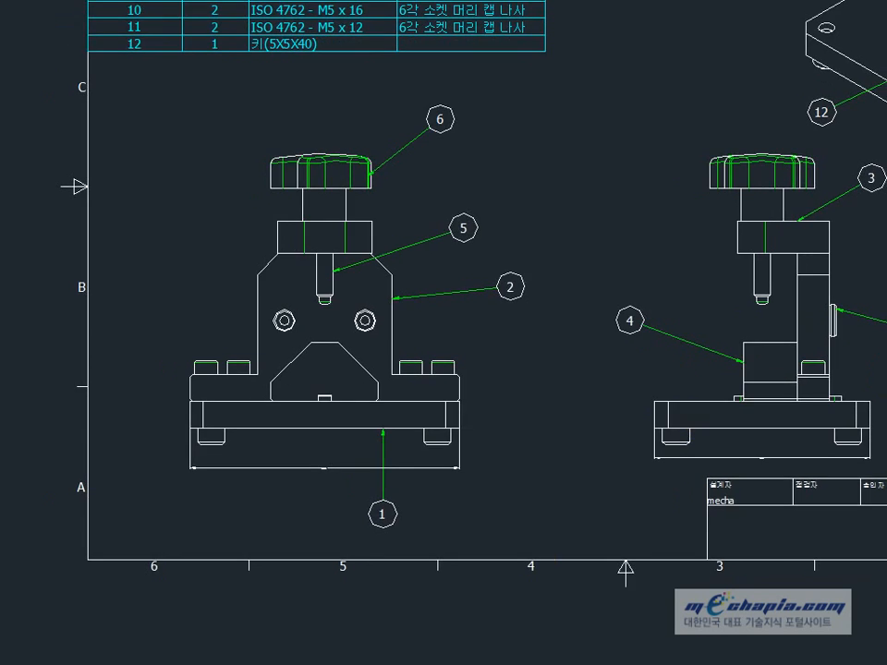
pyautogui.scroll(2, 569, 427)
pyautogui.moveTo(718, 513); pyautogui.dragTo(396, 471)
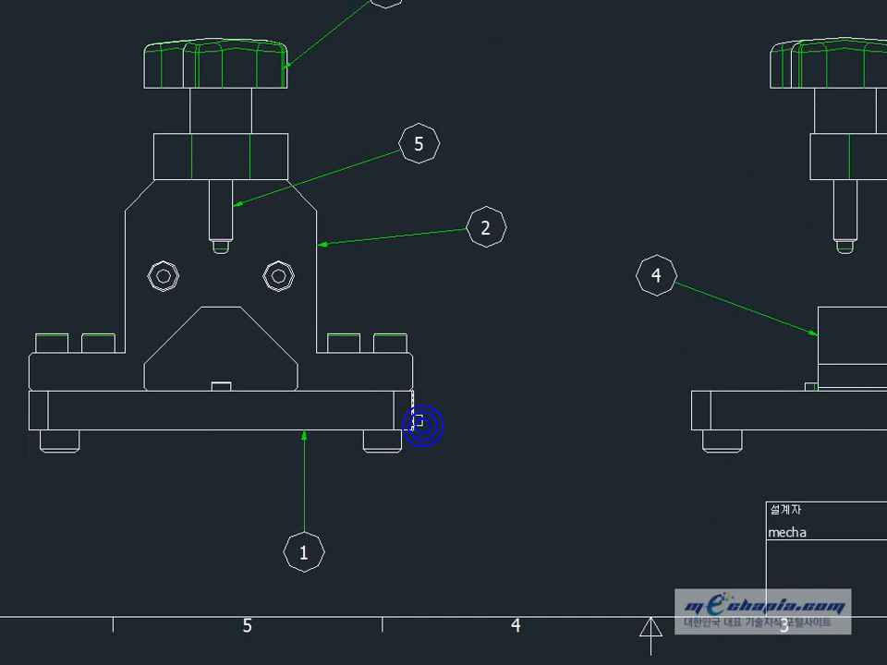
pyautogui.click(456, 414)
pyautogui.press('e')
pyautogui.rightClick(496, 458)
pyautogui.click(502, 452)
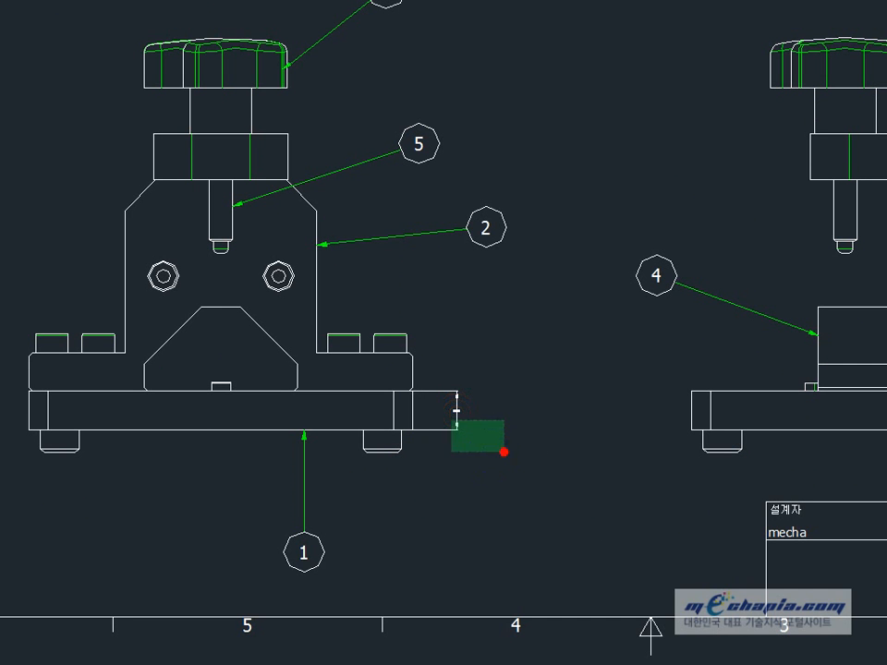
pyautogui.click(449, 417)
pyautogui.rightClick(449, 418)
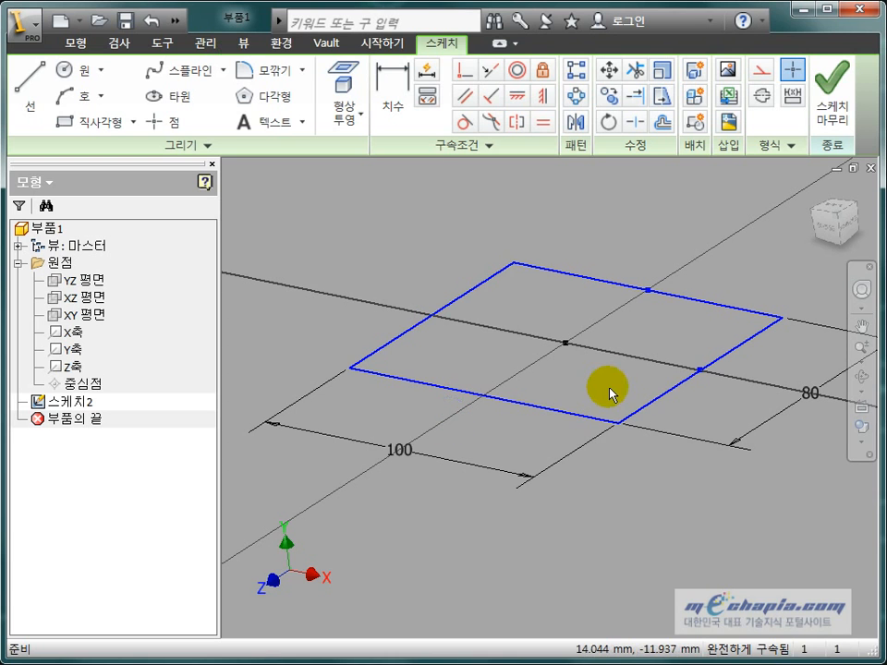
# - Switch back to the Inventor part and extrude the base plate rectangle 10 mm upward as a new solid
pyautogui.press('e')
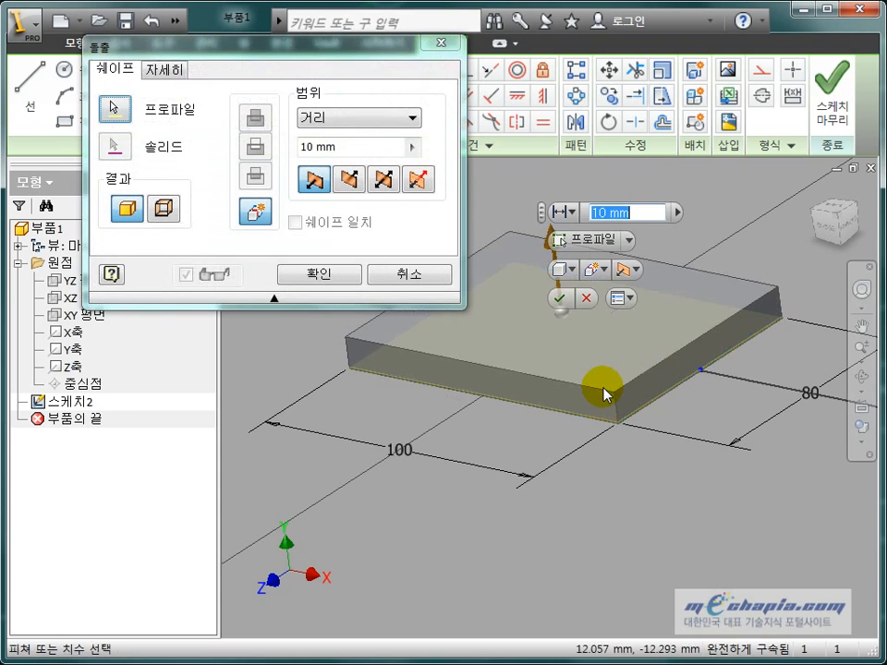
pyautogui.click(327, 273)
pyautogui.moveTo(502, 326)
pyautogui.keyDown('shift'); pyautogui.mouseDown(button='middle')
pyautogui.moveTo(509, 409)
pyautogui.moveTo(514, 378)
pyautogui.moveTo(503, 405)
pyautogui.moveTo(556, 404)
pyautogui.mouseUp(button='middle'); pyautogui.keyUp('shift')
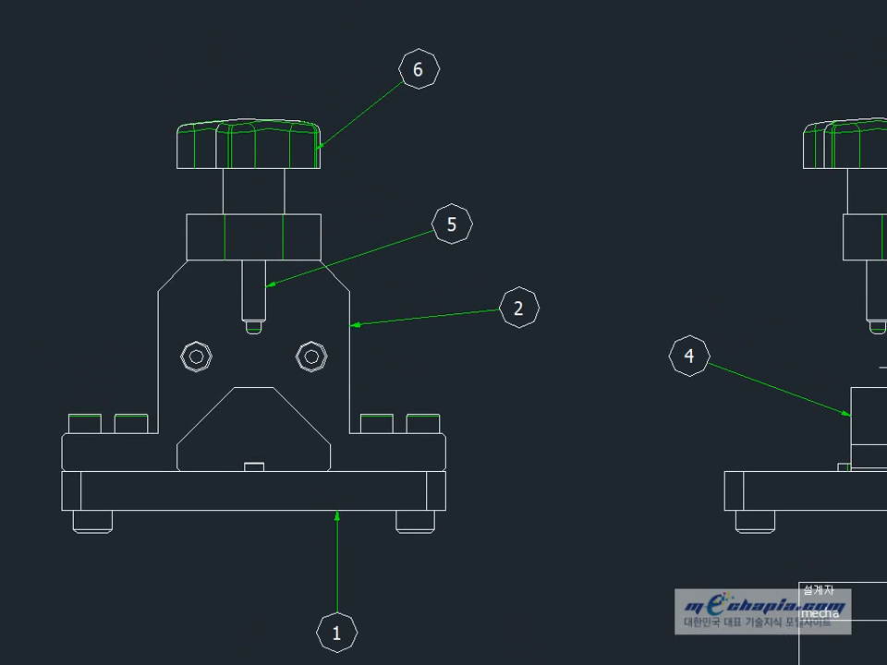
# - Examine the upright plate in the front view, the part detail views and the side view of the assembly drawing
pyautogui.moveTo(755, 401); pyautogui.dragTo(595, 421, button='middle')
pyautogui.moveTo(628, 345); pyautogui.dragTo(583, 352, button='middle')
pyautogui.scroll(-5, 582, 352)
pyautogui.moveTo(831, 244); pyautogui.dragTo(324, 283, button='middle')
pyautogui.scroll(2, 877, 365)
pyautogui.scroll(2, 878, 400)
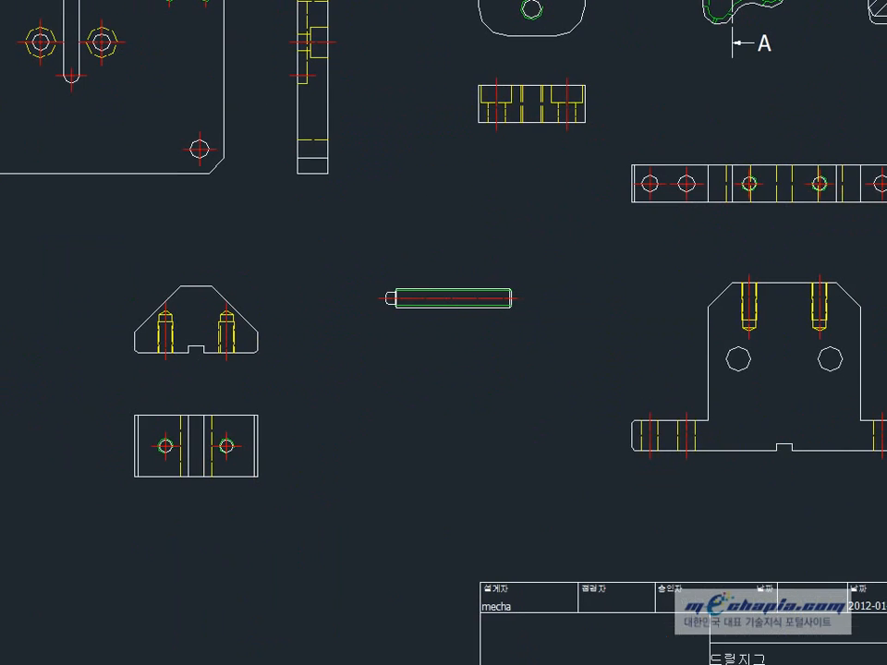
pyautogui.click(586, 242)
pyautogui.click(719, 246)
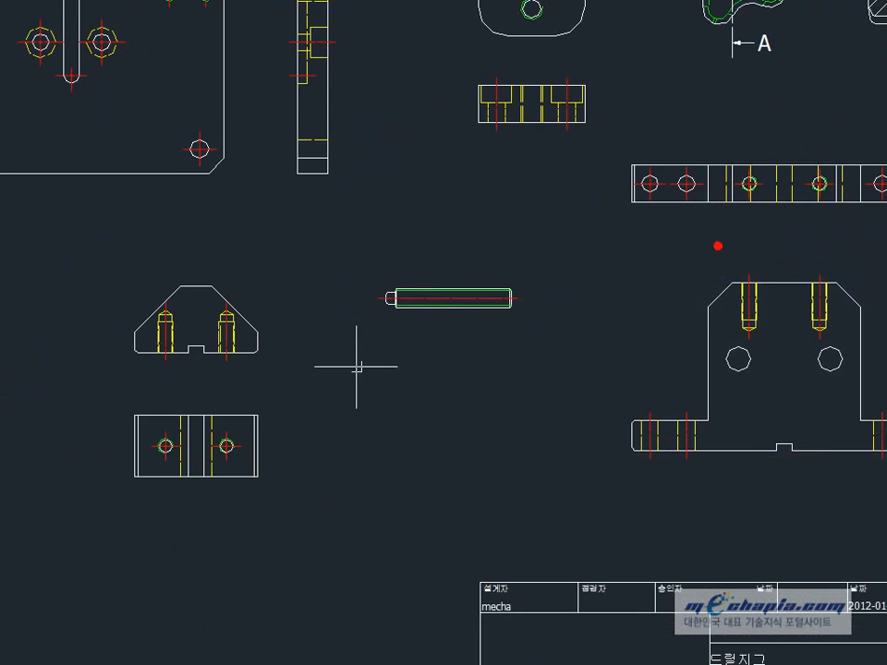
pyautogui.moveTo(2, 377); pyautogui.dragTo(560, 370, button='middle')
pyautogui.scroll(2, 561, 371)
pyautogui.moveTo(242, 345); pyautogui.dragTo(573, 413, button='middle')
pyautogui.moveTo(173, 522)
pyautogui.mouseDown(button='middle')
pyautogui.moveTo(299, 463)
pyautogui.moveTo(393, 447)
pyautogui.mouseUp(button='middle')
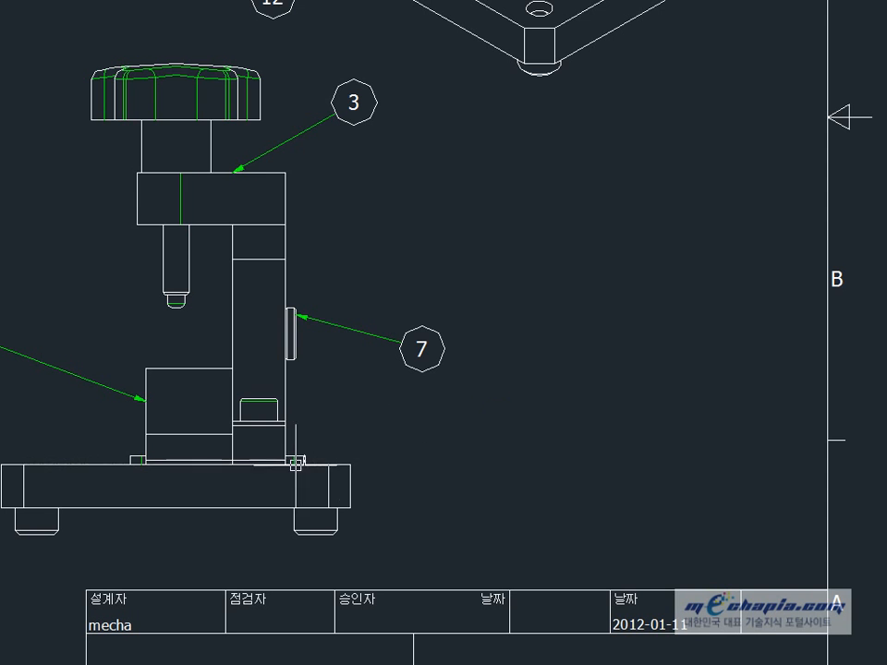
pyautogui.scroll(2, 296, 463)
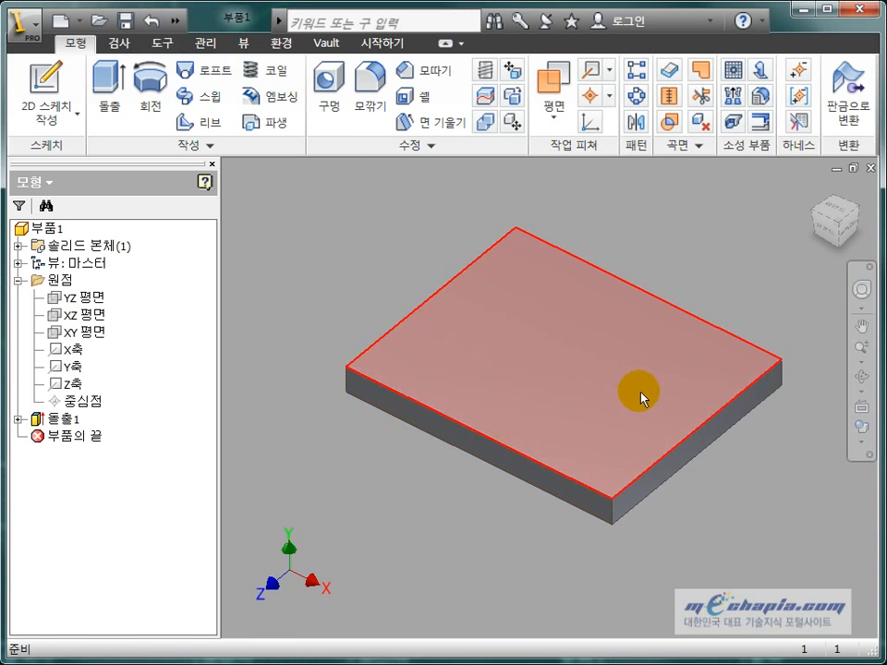
# - Try a work plane offset -20.75 mm inward from the base plate's long rear side face, and undo it
pyautogui.moveTo(641, 396)
pyautogui.keyDown('shift'); pyautogui.mouseDown(button='middle')
pyautogui.moveTo(593, 401)
pyautogui.moveTo(756, 343)
pyautogui.moveTo(600, 390)
pyautogui.moveTo(592, 192)
pyautogui.mouseUp(button='middle'); pyautogui.keyUp('shift')
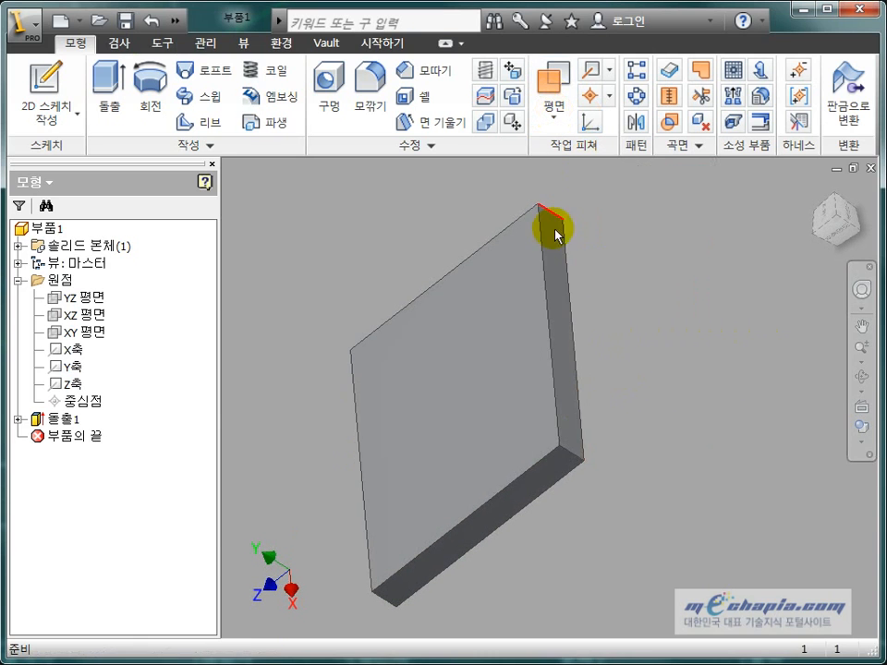
pyautogui.click(554, 81)
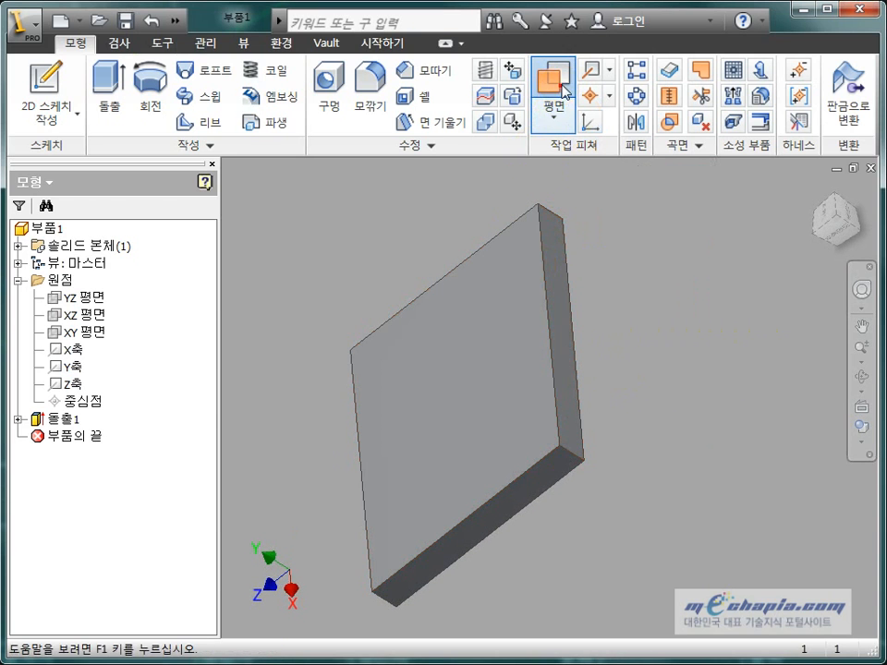
pyautogui.click(552, 288)
pyautogui.moveTo(523, 312); pyautogui.dragTo(505, 326)
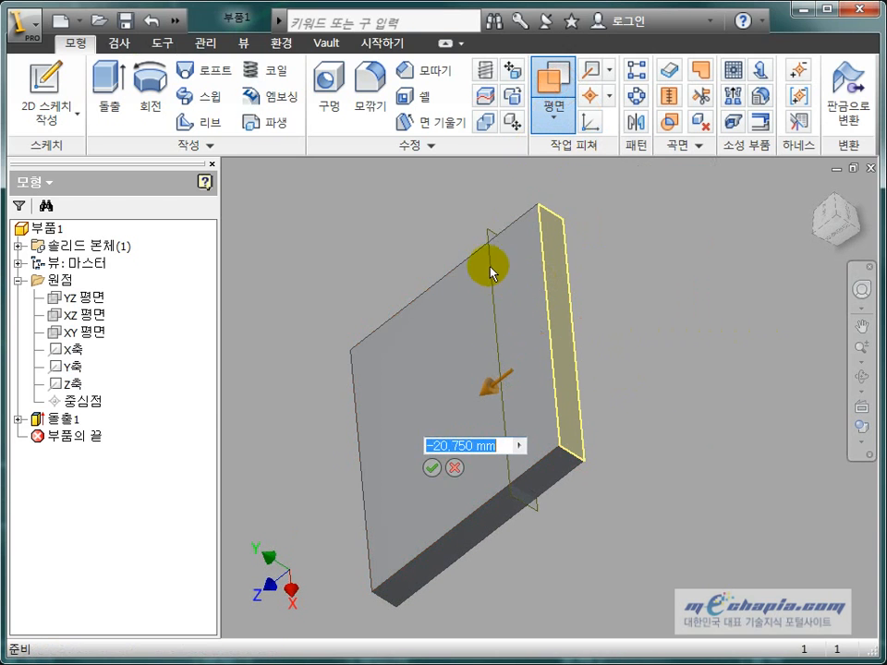
pyautogui.click(432, 467)
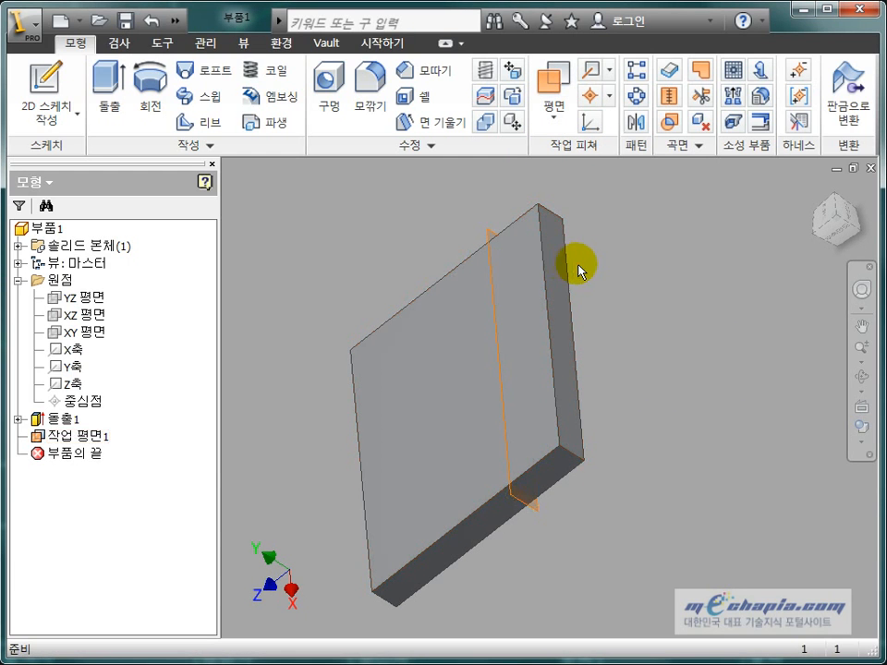
pyautogui.hotkey('ctrl', 'z')
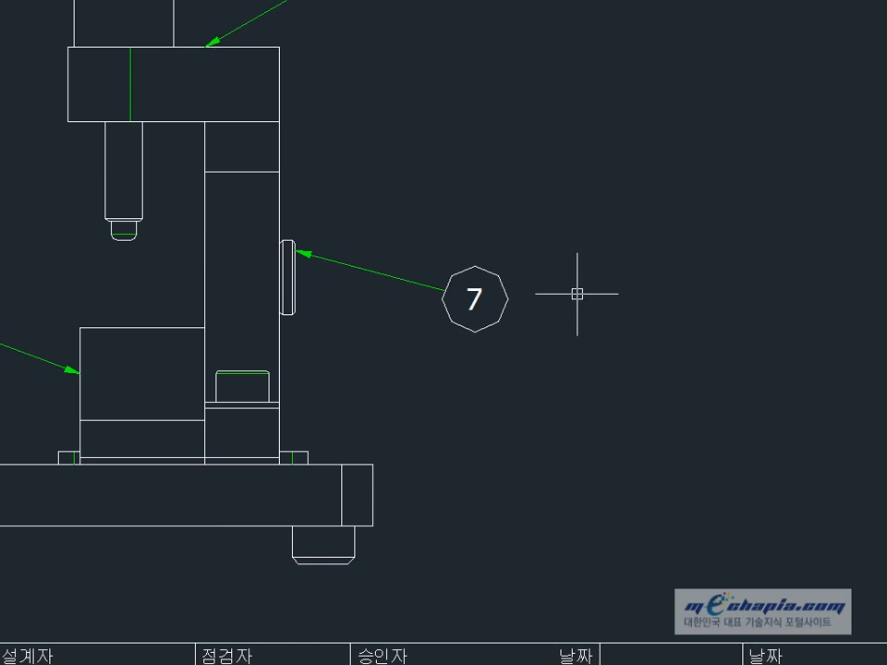
# - In the side view of the assembly drawing, dimension the upright plate's distance from the base plate's rear edge and check its thickness
pyautogui.scroll(-4, 577, 294)
pyautogui.moveTo(489, 332)
pyautogui.mouseDown(button='middle')
pyautogui.moveTo(520, 419)
pyautogui.moveTo(514, 432)
pyautogui.mouseUp(button='middle')
pyautogui.scroll(3, 551, 491)
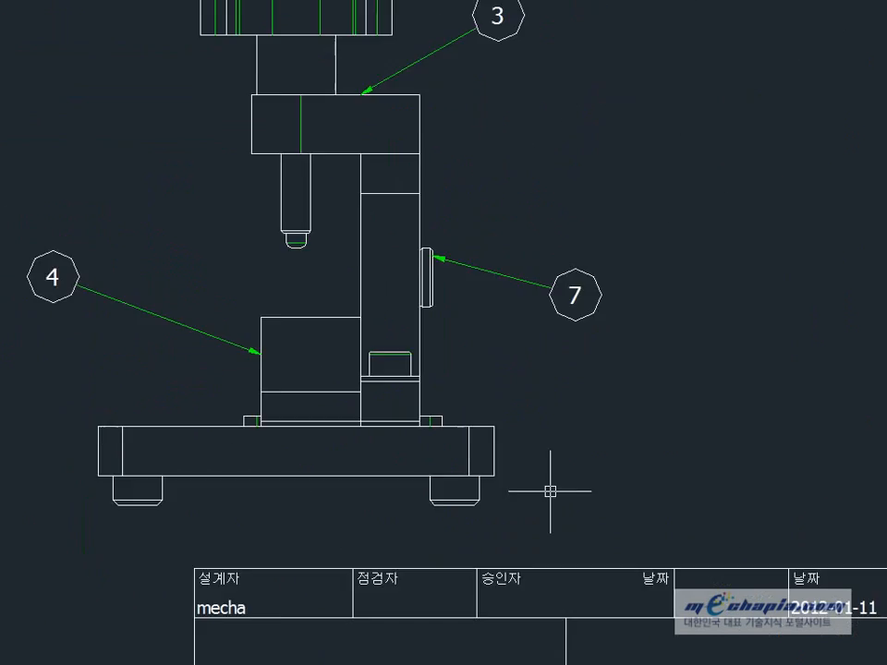
pyautogui.scroll(2, 550, 491)
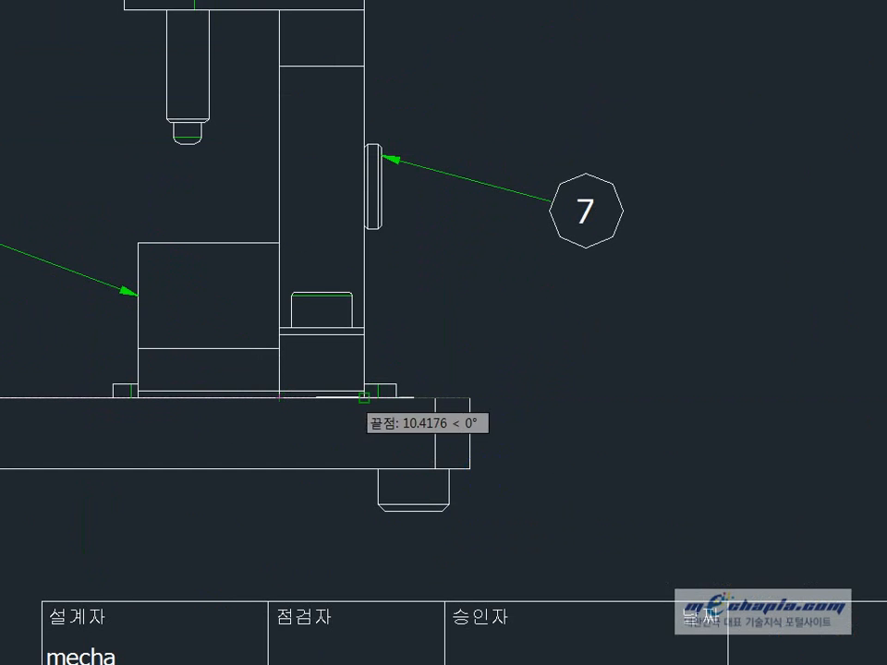
pyautogui.click(362, 397)
pyautogui.click(435, 332)
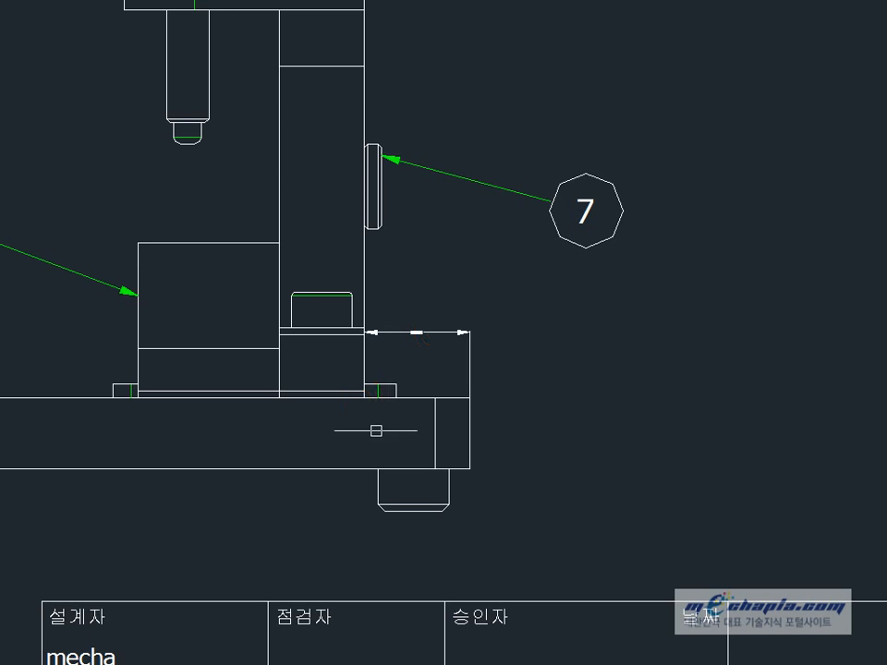
pyautogui.click(281, 399)
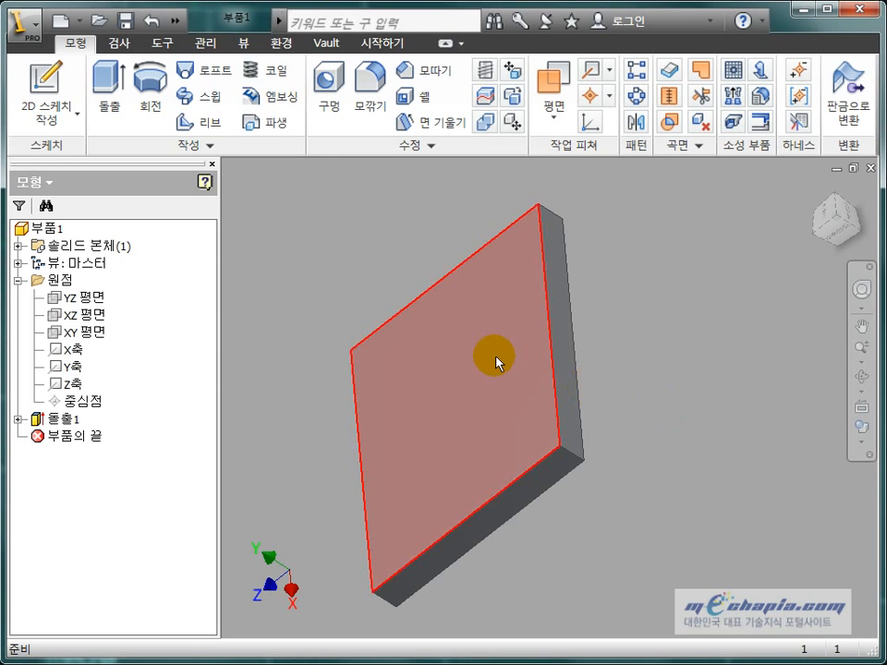
# - Start a sketch on the base plate's top face and draw a full-width rectangle about 14 mm in from the rear edge
pyautogui.click(496, 359)
pyautogui.moveTo(666, 409)
pyautogui.keyDown('shift'); pyautogui.mouseDown(button='middle')
pyautogui.moveTo(709, 453)
pyautogui.moveTo(739, 358)
pyautogui.moveTo(783, 411)
pyautogui.mouseUp(button='middle'); pyautogui.keyUp('shift')
pyautogui.click(637, 302)
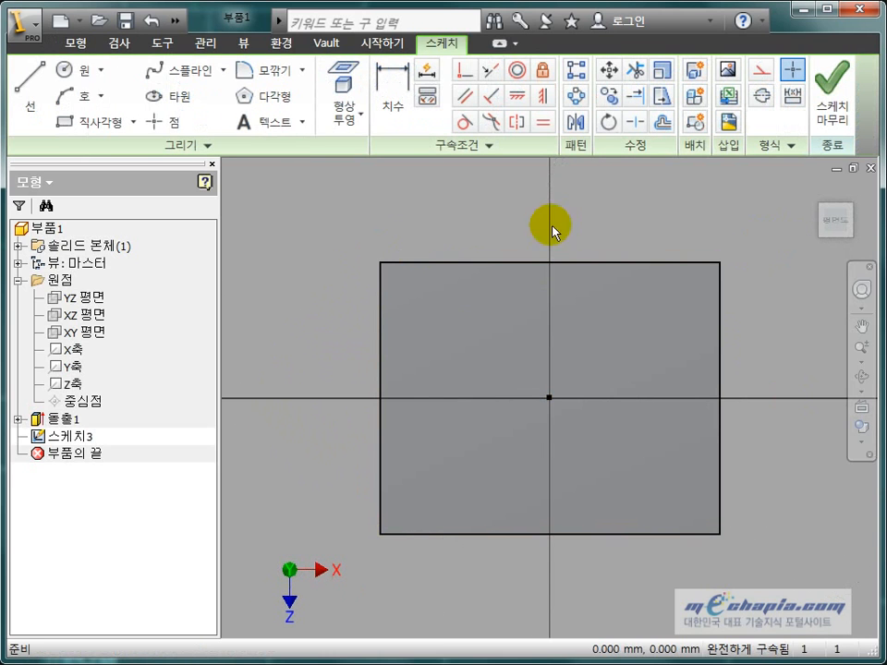
pyautogui.click(90, 121)
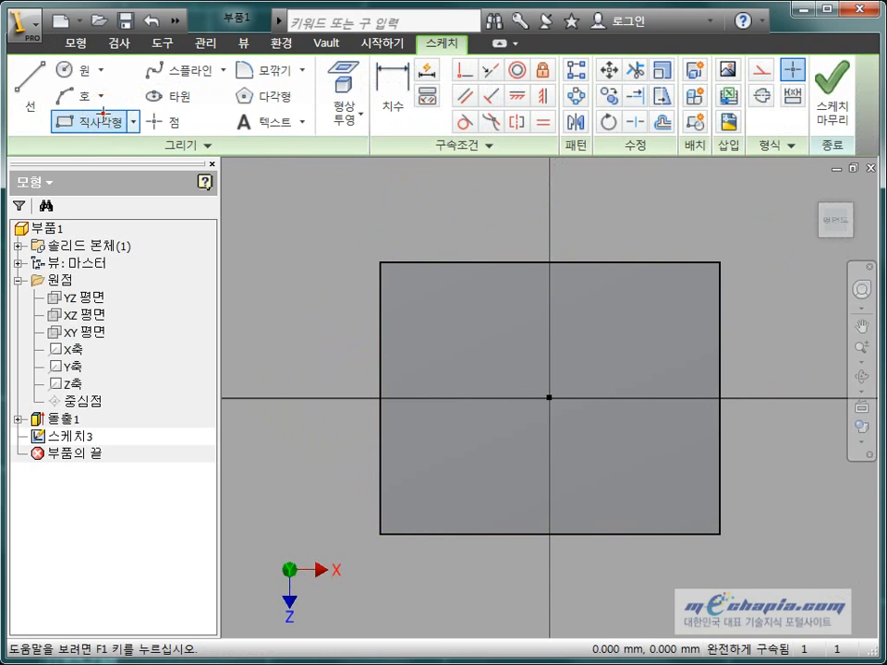
pyautogui.click(380, 310)
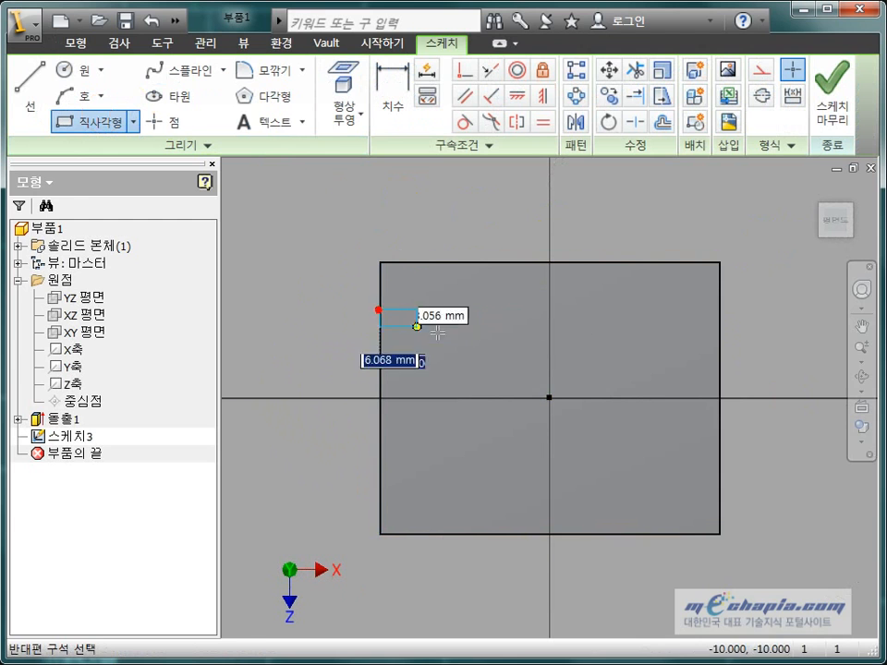
pyautogui.click(719, 357)
# - Dimension the rectangle's upper line 15 mm from the base plate's rear edge
pyautogui.click(392, 92)
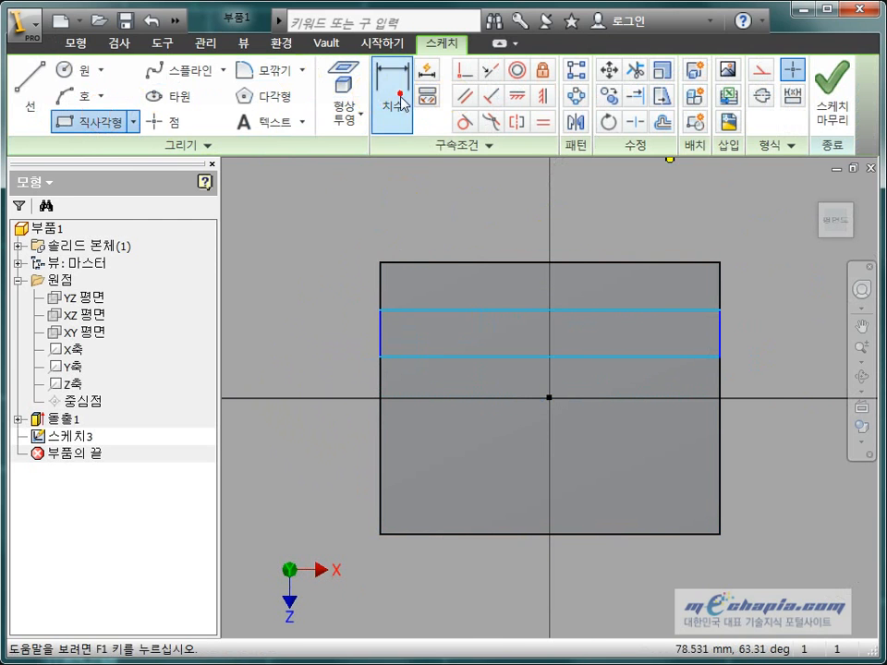
pyautogui.click(482, 309)
pyautogui.click(488, 261)
pyautogui.click(489, 237)
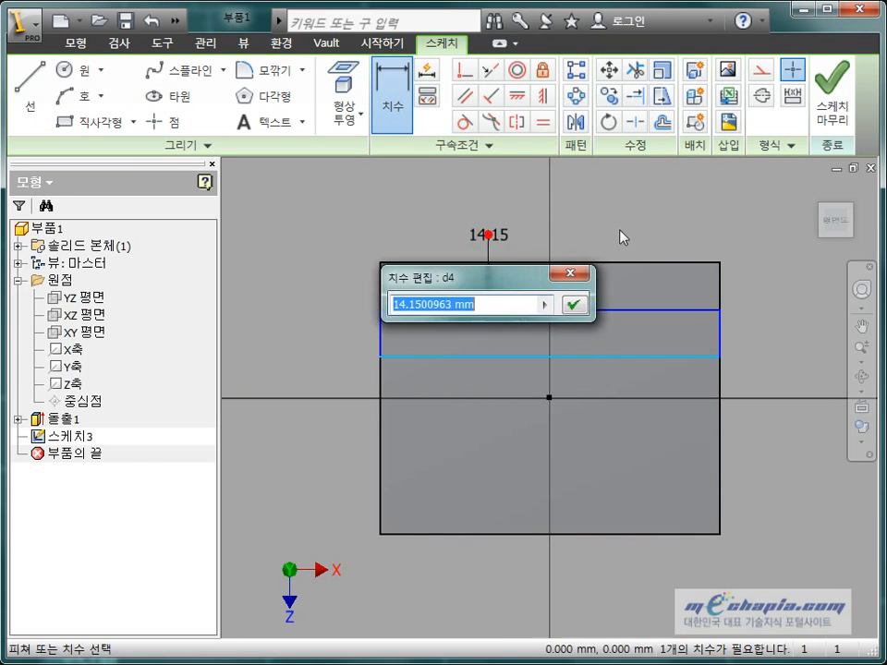
pyautogui.write('15')
pyautogui.press('Return')
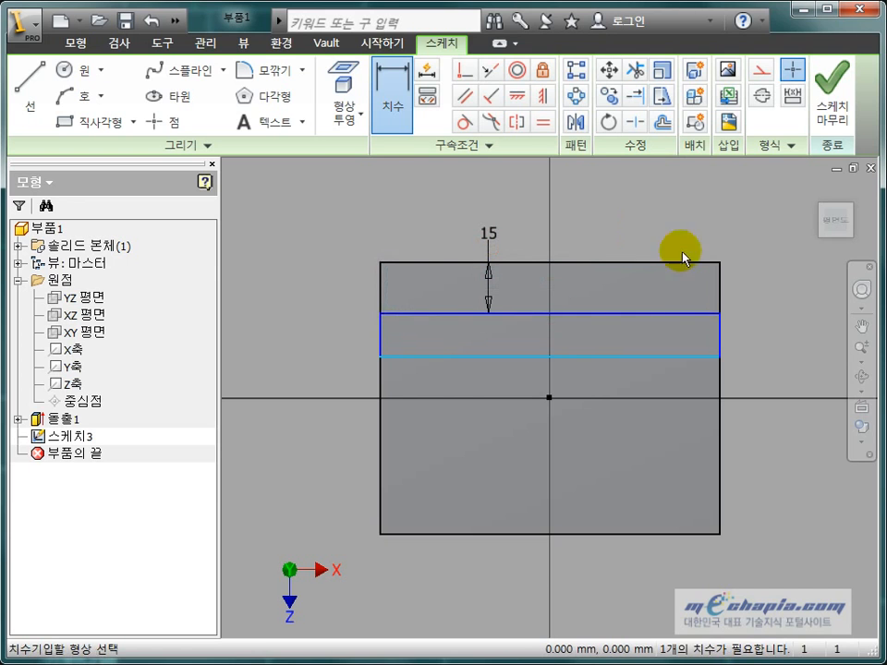
# - Dimension the rectangle's depth between its two long lines as 12 mm
pyautogui.click(703, 318)
pyautogui.click(703, 356)
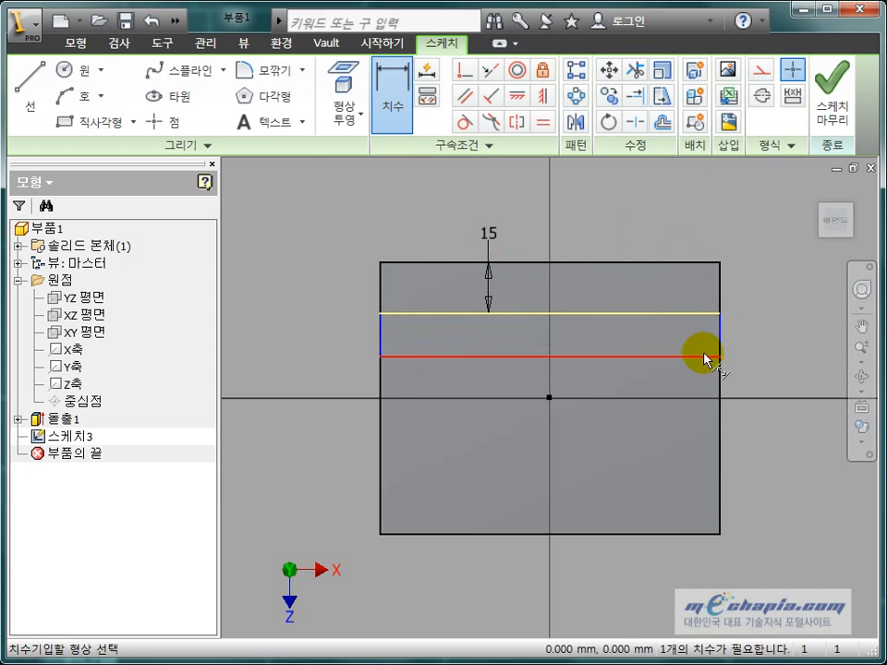
pyautogui.click(760, 334)
pyautogui.write('12.9027544')
pyautogui.press('Return')
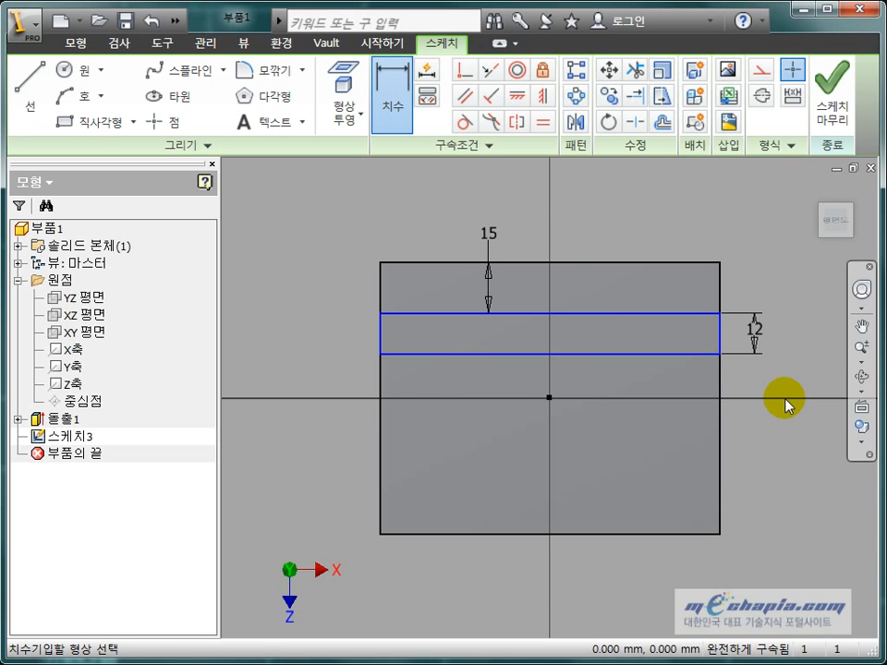
# - Extrude the 12 mm strip profile 10 mm upward from the base plate's top face, joined to the base
pyautogui.press('e')
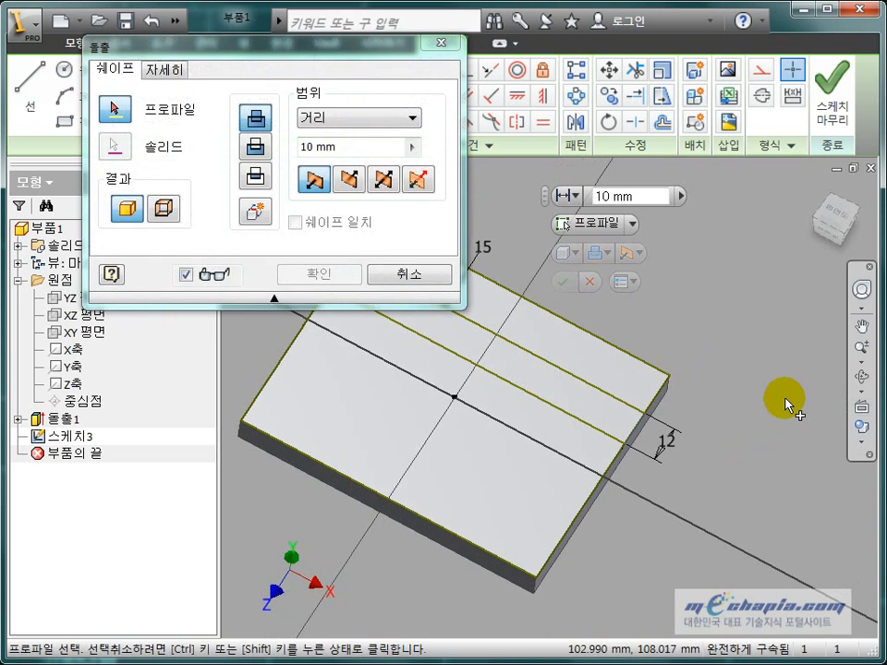
pyautogui.moveTo(785, 404)
pyautogui.keyDown('shift'); pyautogui.mouseDown(button='middle')
pyautogui.moveTo(679, 372)
pyautogui.moveTo(772, 419)
pyautogui.moveTo(766, 394)
pyautogui.mouseUp(button='middle'); pyautogui.keyUp('shift')
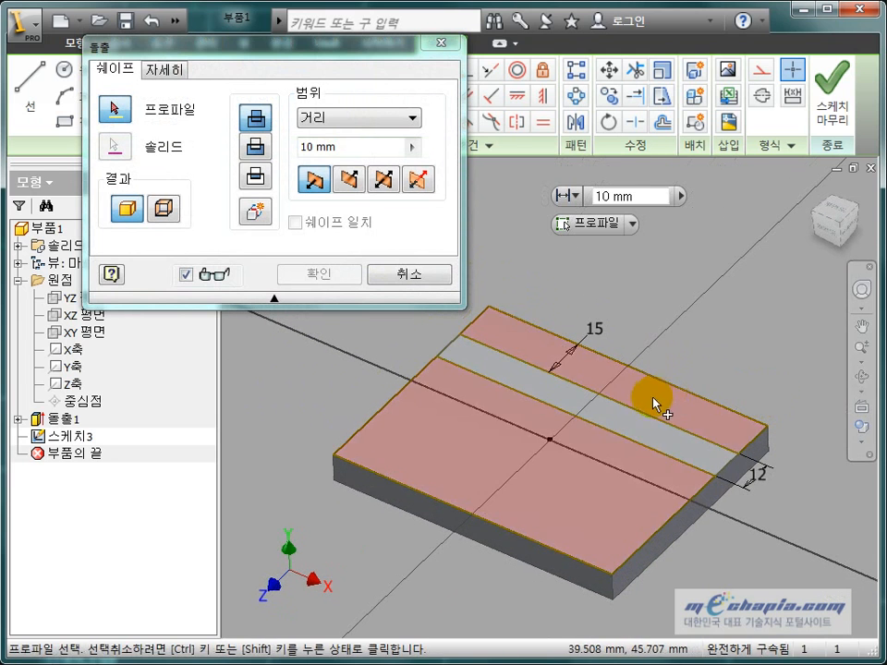
pyautogui.click(629, 421)
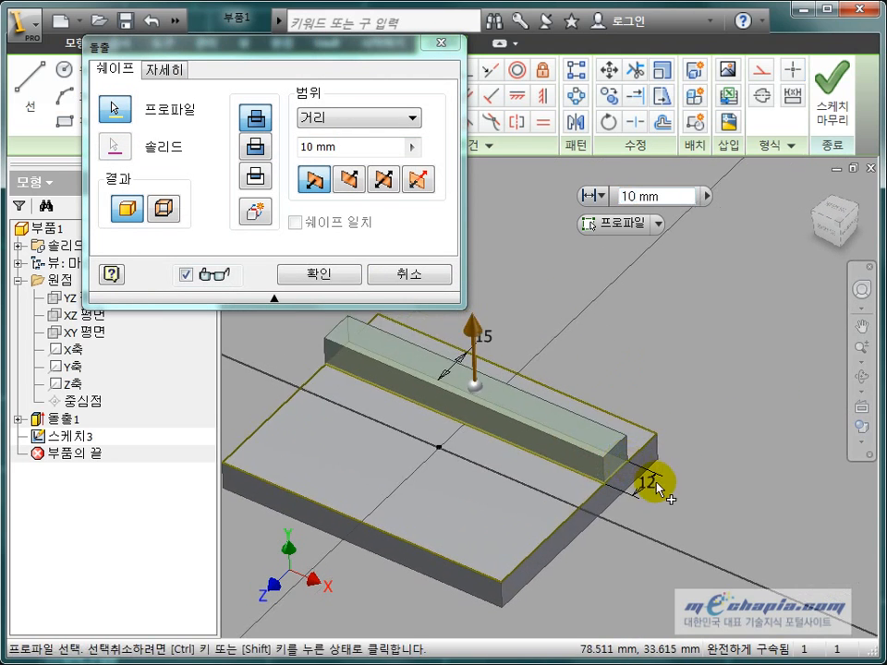
pyautogui.keyDown('shift'); pyautogui.moveTo(660, 487); pyautogui.dragTo(673, 459, button='middle'); pyautogui.keyUp('shift')
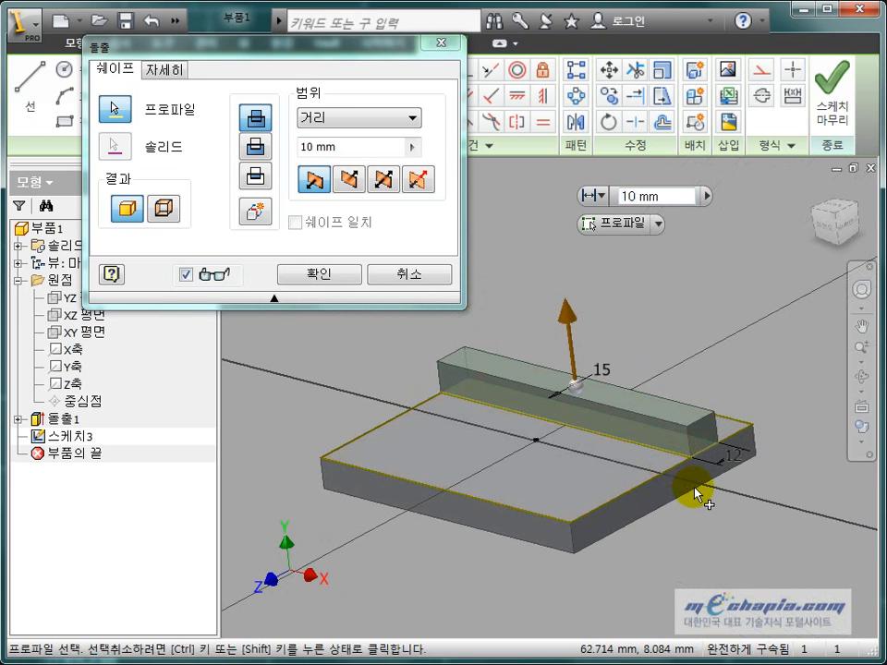
pyautogui.moveTo(296, 58); pyautogui.dragTo(248, 208)
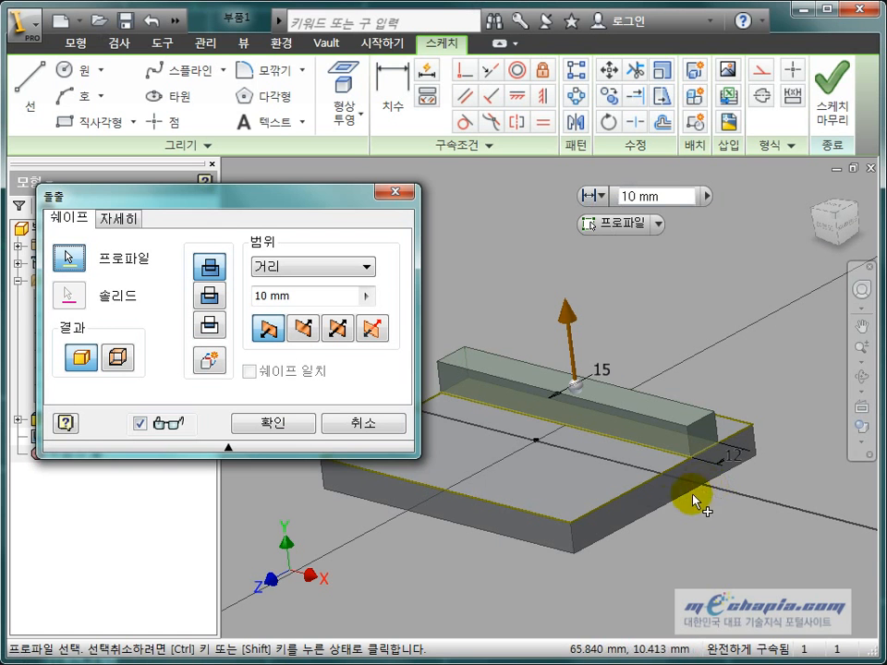
pyautogui.moveTo(692, 493); pyautogui.dragTo(638, 468, button='middle')
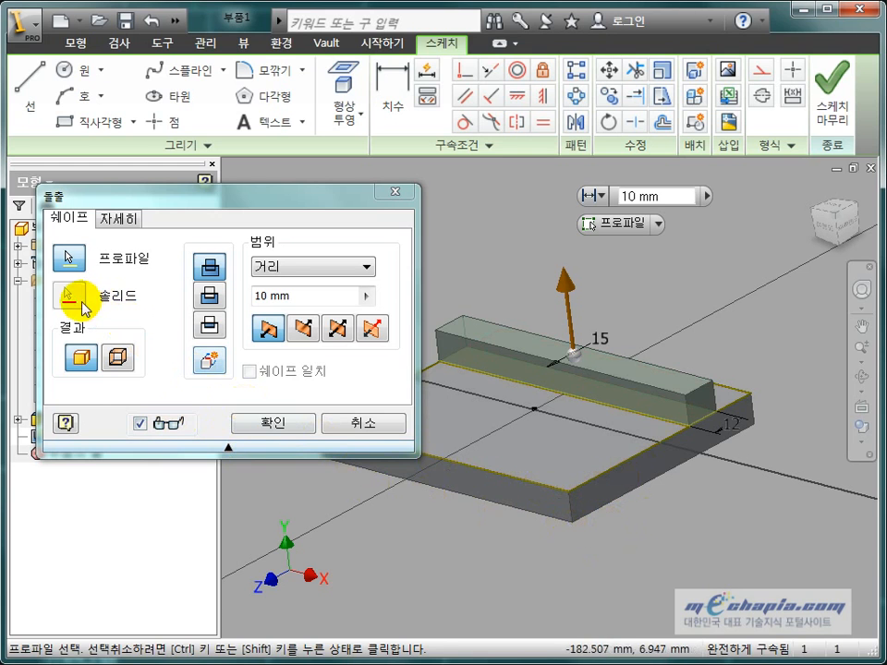
pyautogui.moveTo(551, 542); pyautogui.dragTo(577, 530, button='middle')
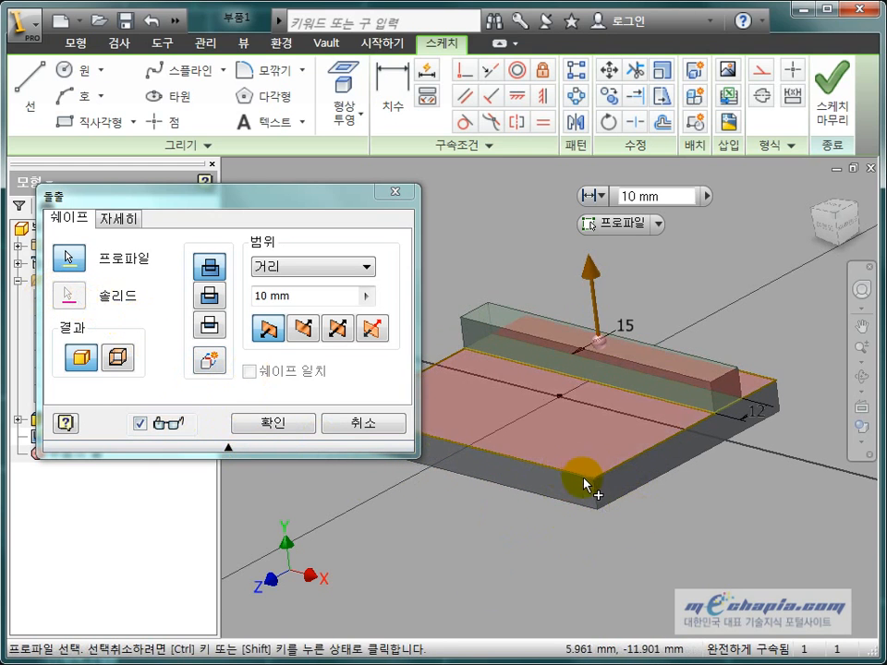
pyautogui.click(273, 424)
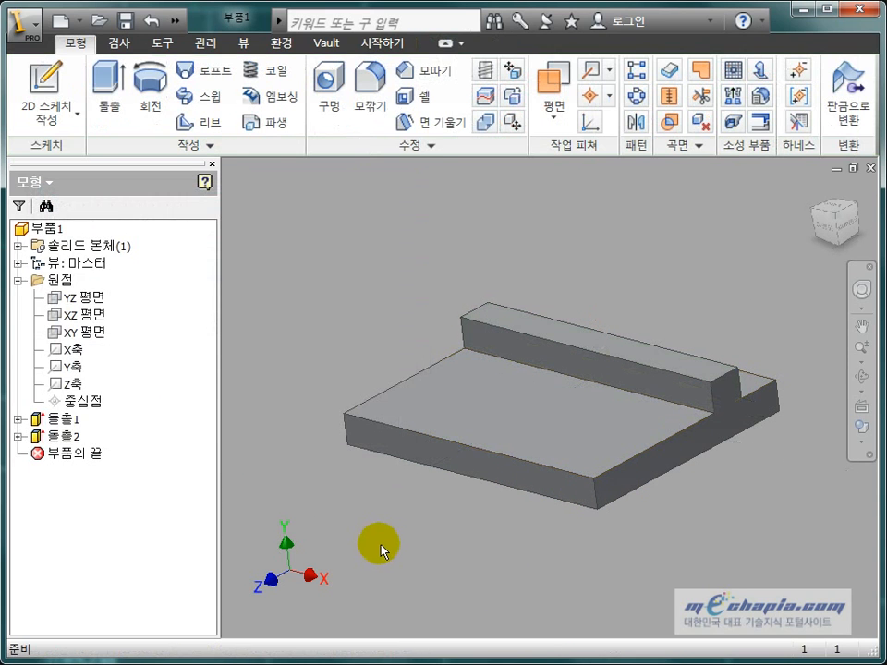
# - List the part's solid bodies, select the body and inspect where the strip meets the base plate
pyautogui.click(19, 246)
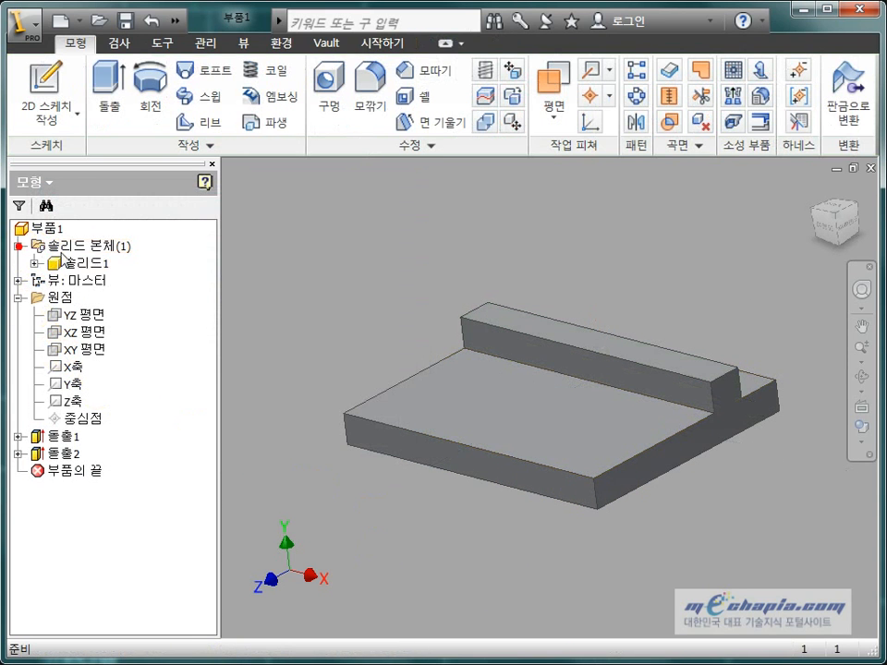
pyautogui.click(83, 268)
pyautogui.keyDown('shift'); pyautogui.moveTo(570, 521); pyautogui.dragTo(549, 507, button='middle'); pyautogui.keyUp('shift')
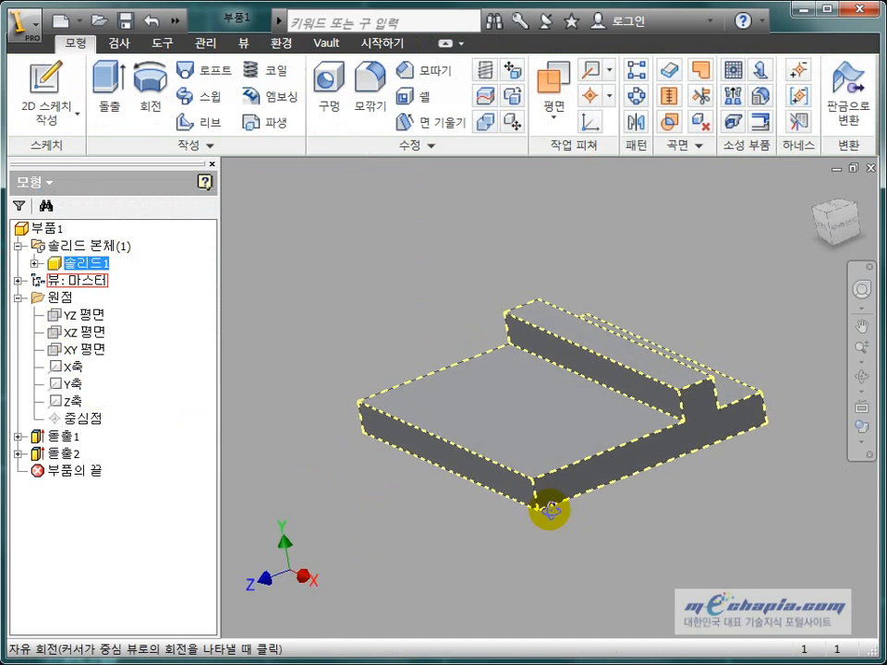
pyautogui.click(746, 507)
pyautogui.scroll(-5, 741, 434)
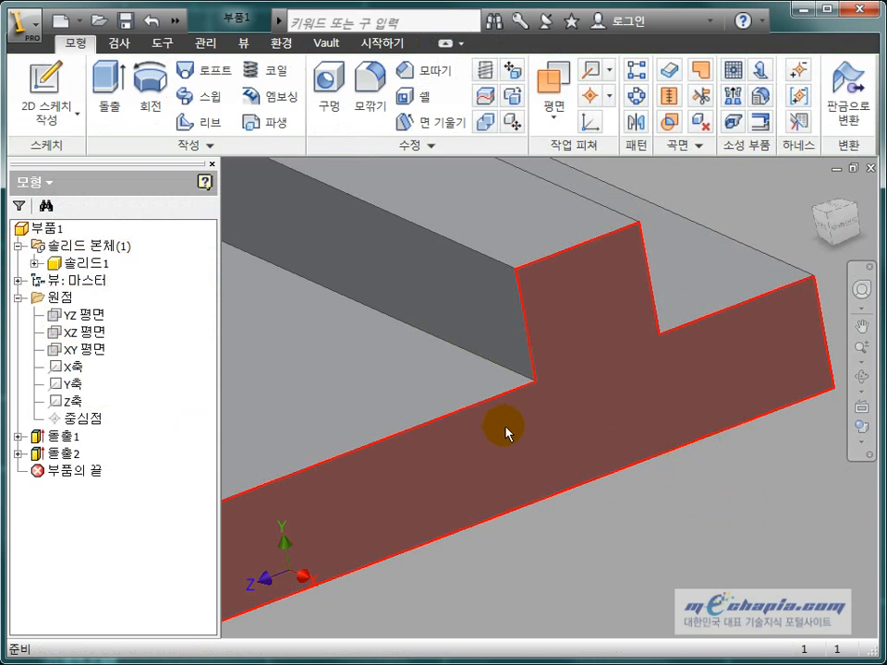
pyautogui.scroll(5, 530, 382)
# - Switch to the AutoCAD assembly drawing and examine how the upright plate sits on the base in the side and isometric views
pyautogui.scroll(-3, 575, 395)
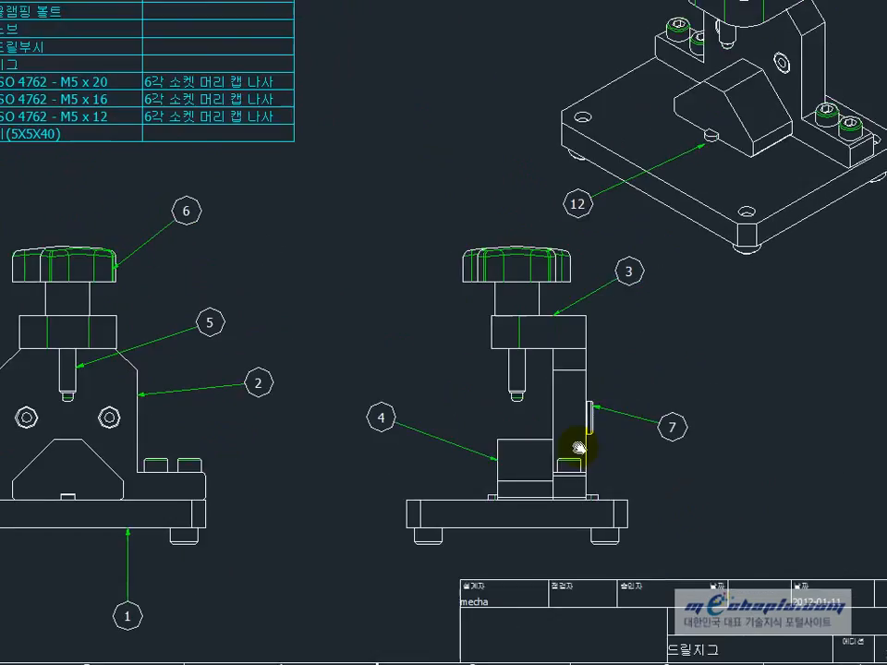
pyautogui.scroll(2, 779, 209)
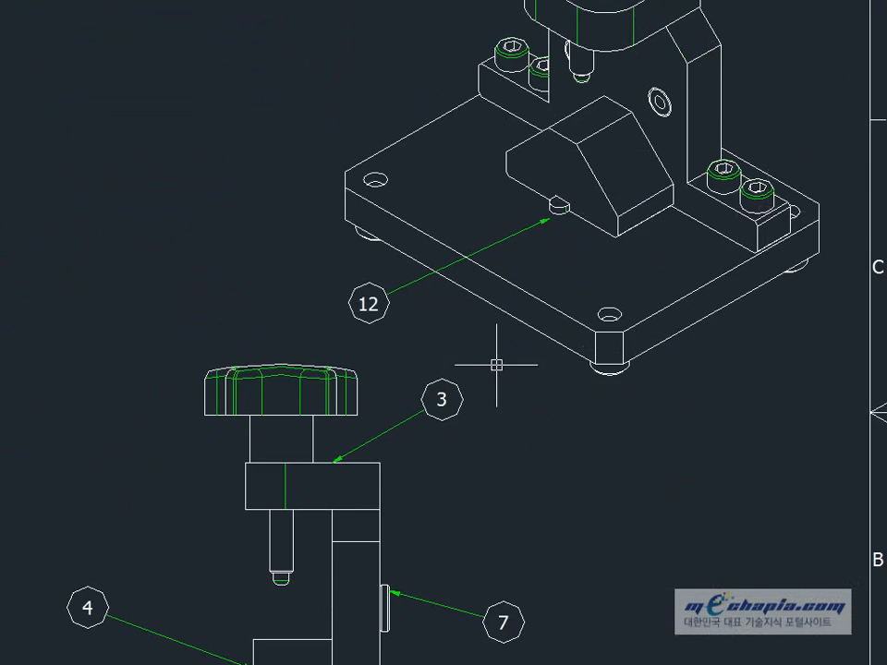
pyautogui.scroll(-2, 496, 365)
pyautogui.scroll(1, 433, 513)
pyautogui.hotkey('alt', 'Tab')
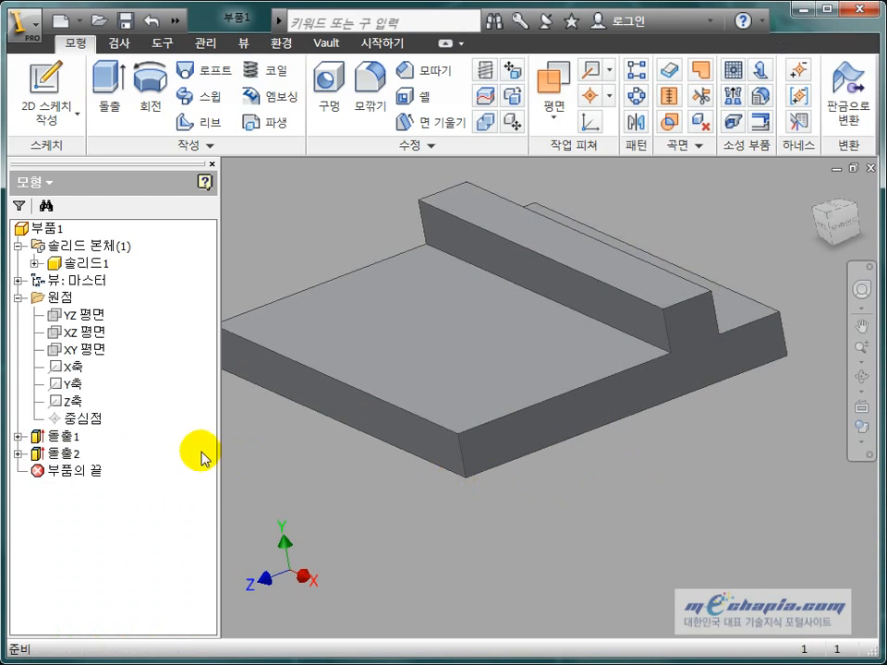
# - Back in Inventor, edit the strip's extrusion so that it creates a new solid separate from the base plate
pyautogui.doubleClick(61, 454)
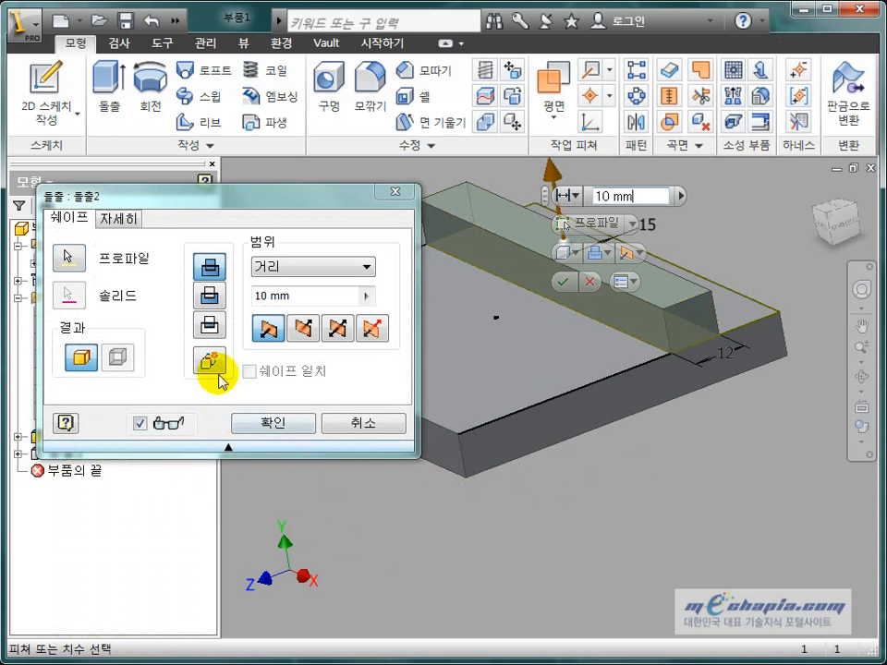
pyautogui.click(210, 360)
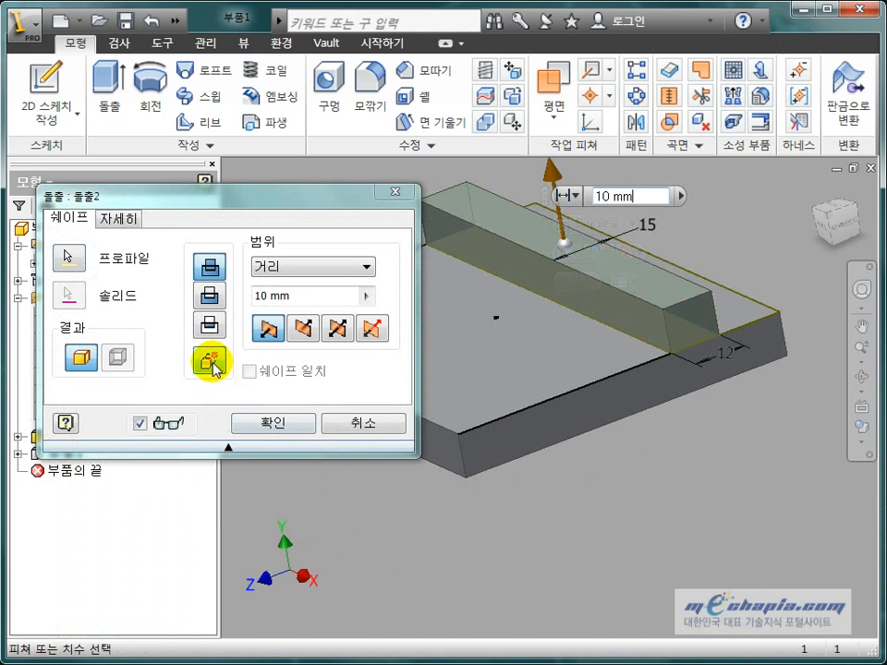
pyautogui.click(279, 424)
pyautogui.press('F4')
pyautogui.moveTo(463, 507); pyautogui.dragTo(316, 323)
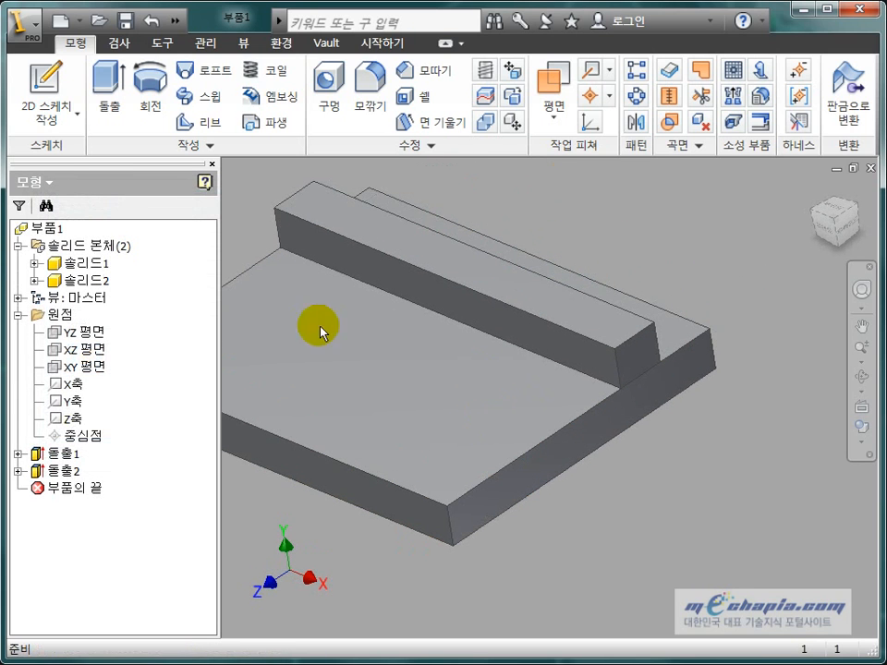
# - Select the two solid bodies in turn and inspect the boundary between the strip and the base plate
pyautogui.click(92, 264)
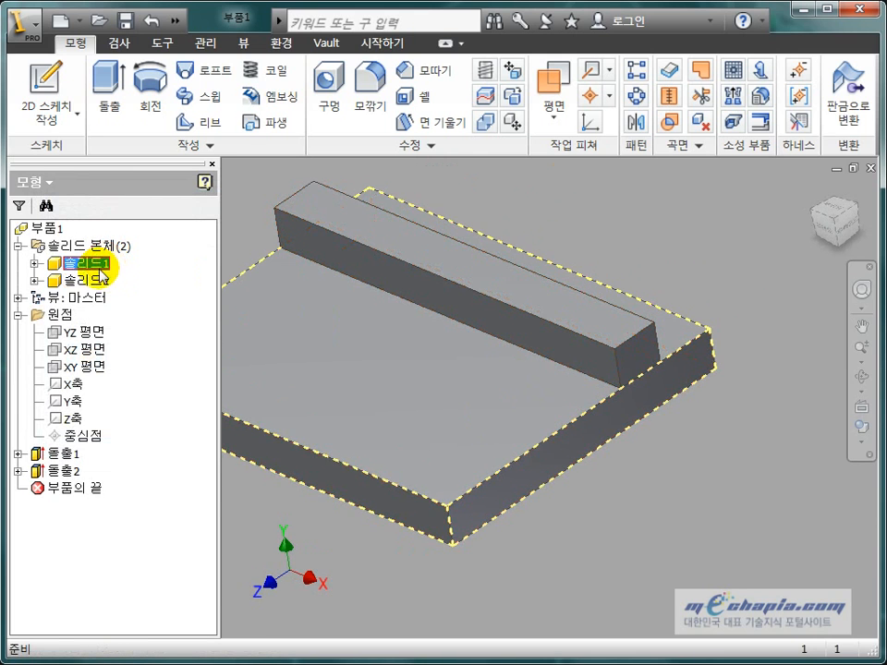
pyautogui.click(93, 279)
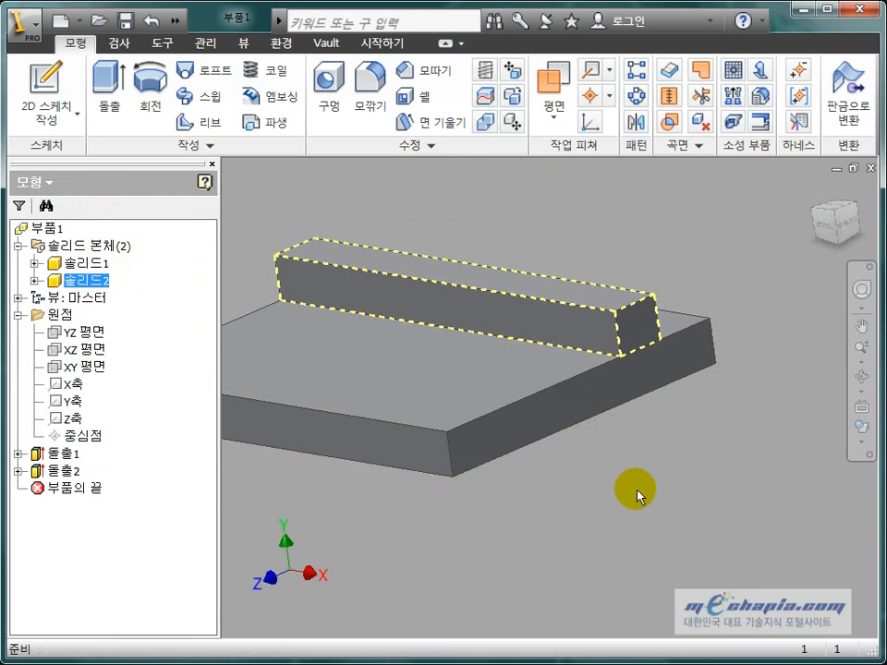
pyautogui.click(635, 490)
pyautogui.moveTo(658, 482); pyautogui.dragTo(553, 326)
pyautogui.click(552, 326)
pyautogui.click(752, 248)
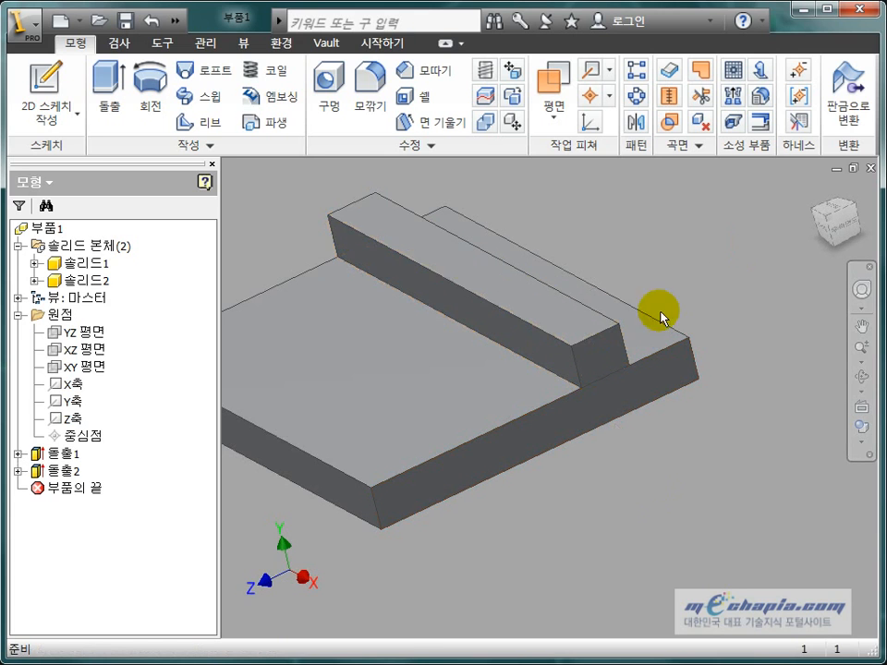
pyautogui.scroll(5, 649, 360)
pyautogui.moveTo(647, 367); pyautogui.dragTo(645, 463)
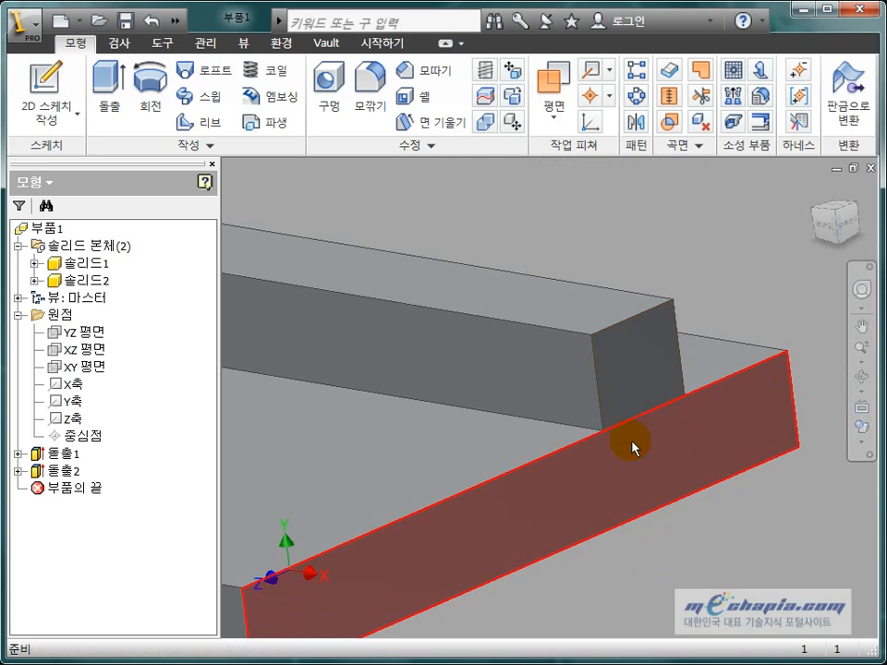
pyautogui.scroll(5, 719, 575)
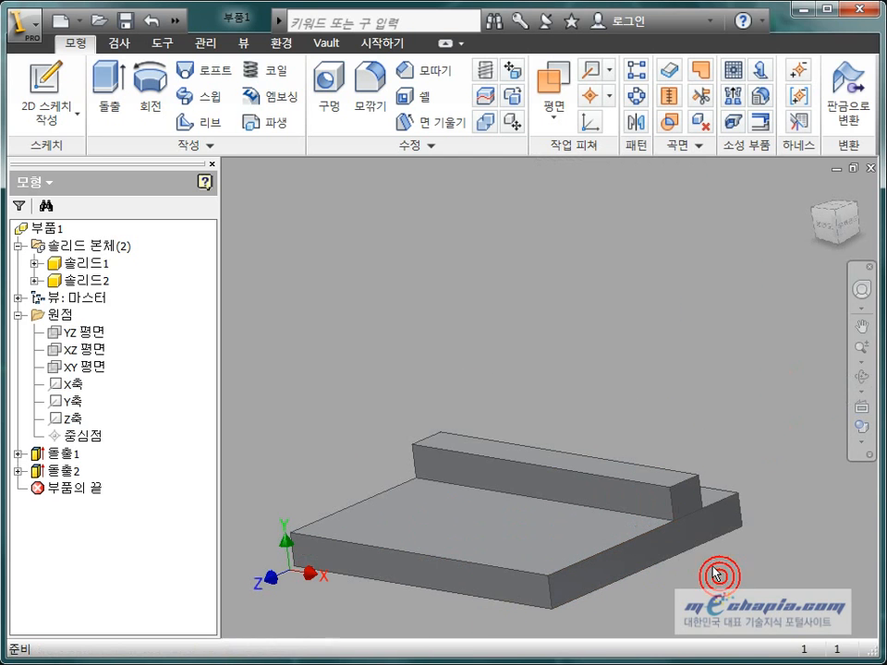
# - Switch to the assembly drawing and measure the width between the upright plate's vertical sides in the front view
pyautogui.hotkey('alt', 'Tab')
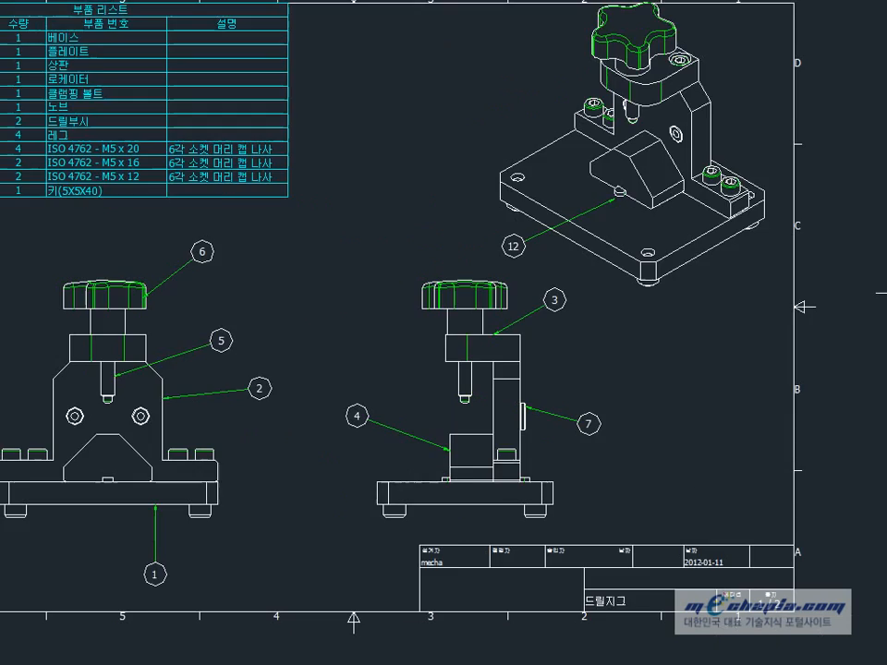
pyautogui.scroll(-3, 629, 359)
pyautogui.moveTo(629, 359); pyautogui.dragTo(315, 359, button='middle')
pyautogui.scroll(5, 884, 425)
pyautogui.moveTo(416, 423); pyautogui.dragTo(859, 445, button='middle')
pyautogui.scroll(-4, 859, 445)
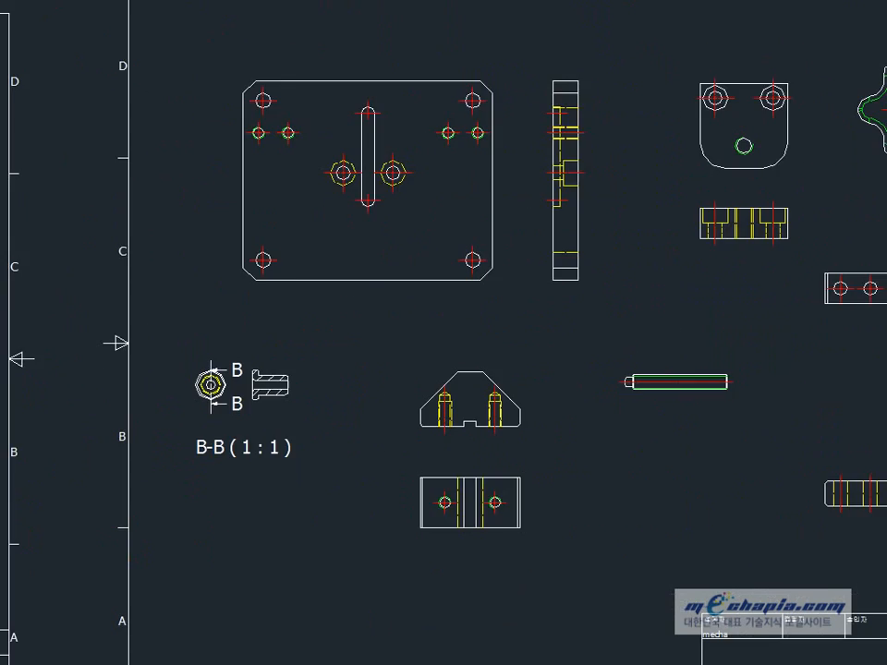
pyautogui.moveTo(129, 423); pyautogui.dragTo(736, 443, button='middle')
pyautogui.scroll(2, 736, 442)
pyautogui.scroll(3, 306, 429)
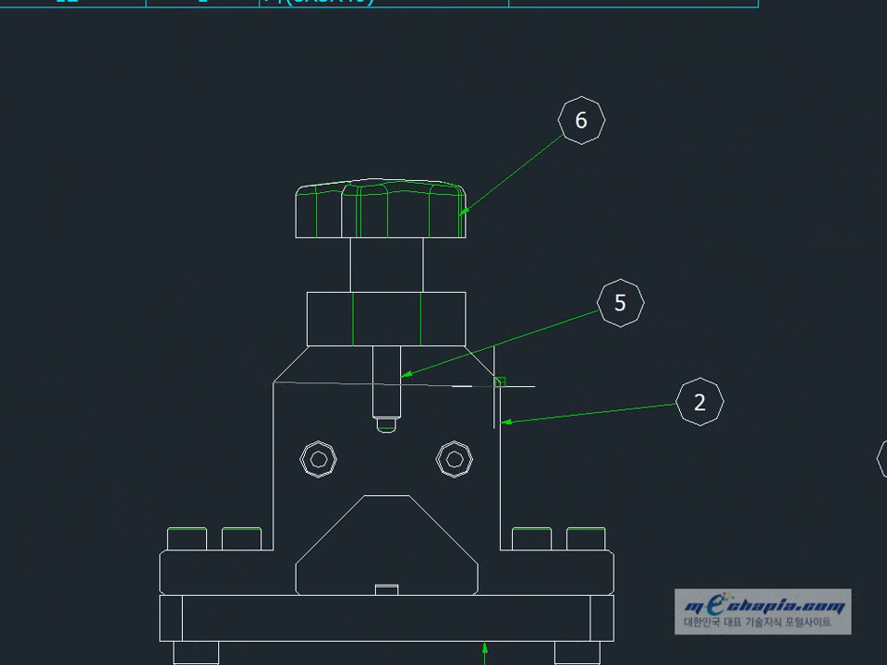
pyautogui.click(494, 386)
pyautogui.press('Escape')
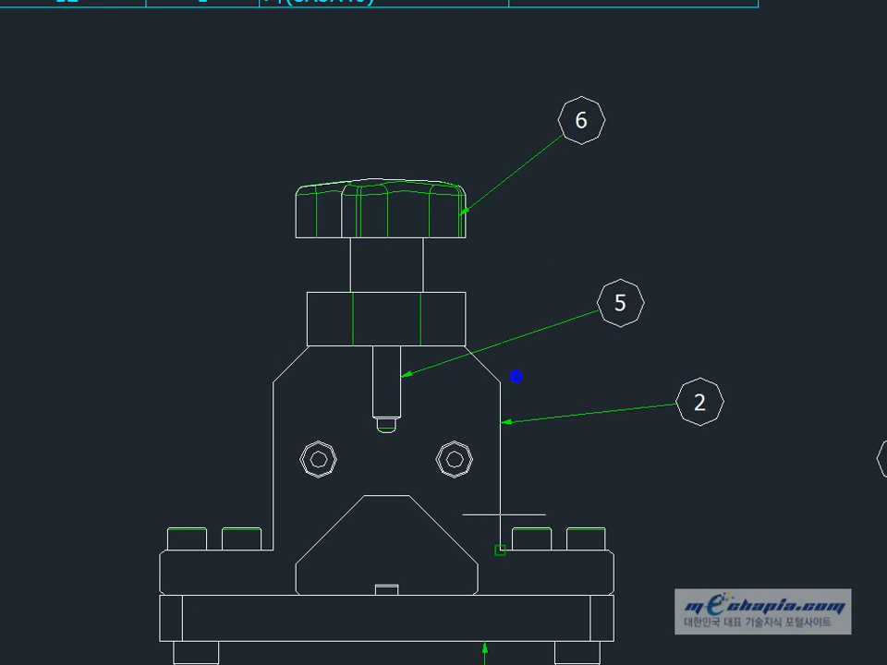
# - Dimension the vertical distance from the upright plate's shoulder to its top edge in the front view
pyautogui.click(501, 549)
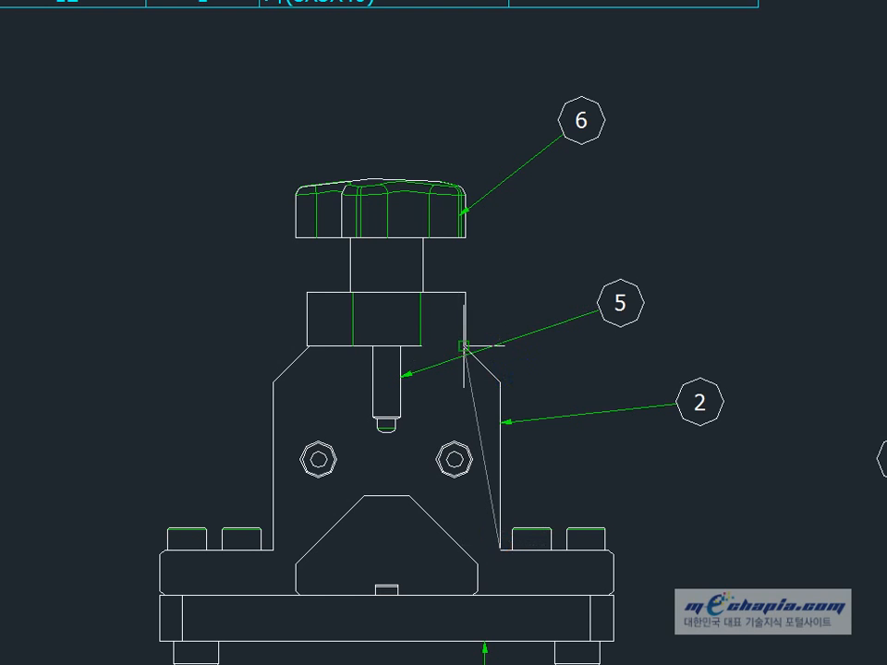
pyautogui.click(464, 345)
pyautogui.click(644, 456)
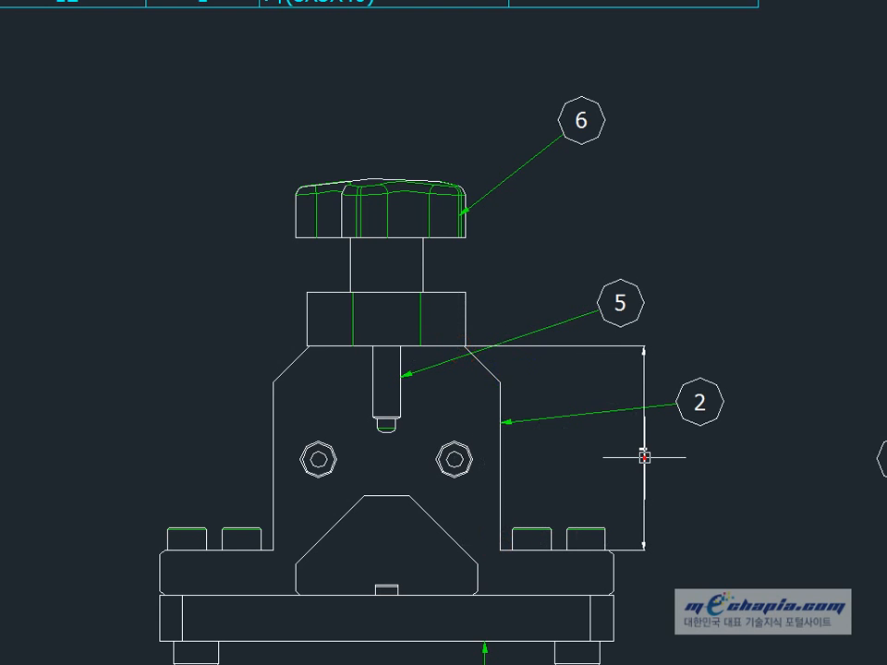
pyautogui.click(728, 483)
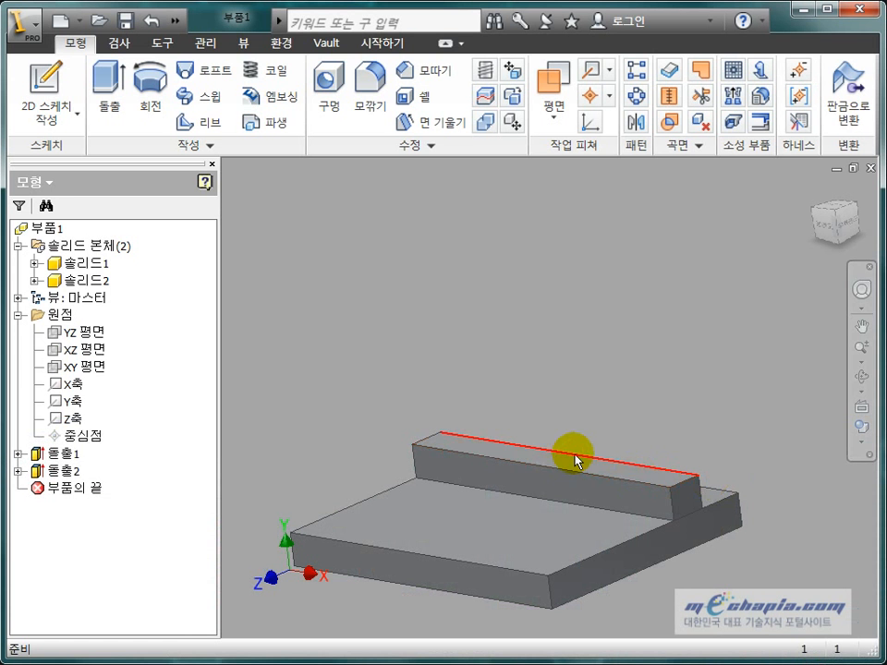
# - In Inventor, start a sketch on the strip's top face and draw a rectangle across its full depth, about half its length
pyautogui.click(576, 466)
pyautogui.click(655, 441)
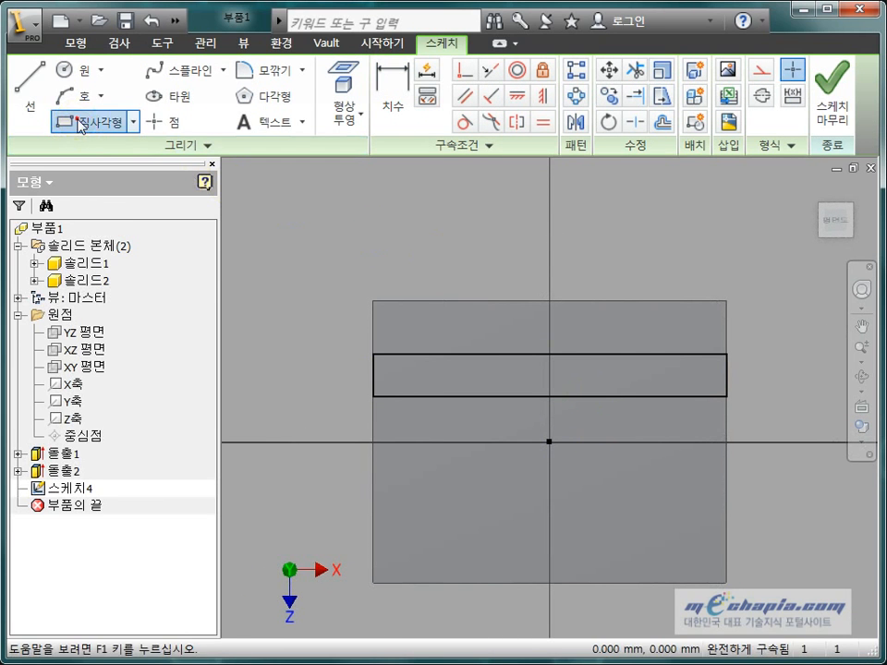
pyautogui.click(90, 121)
pyautogui.click(417, 353)
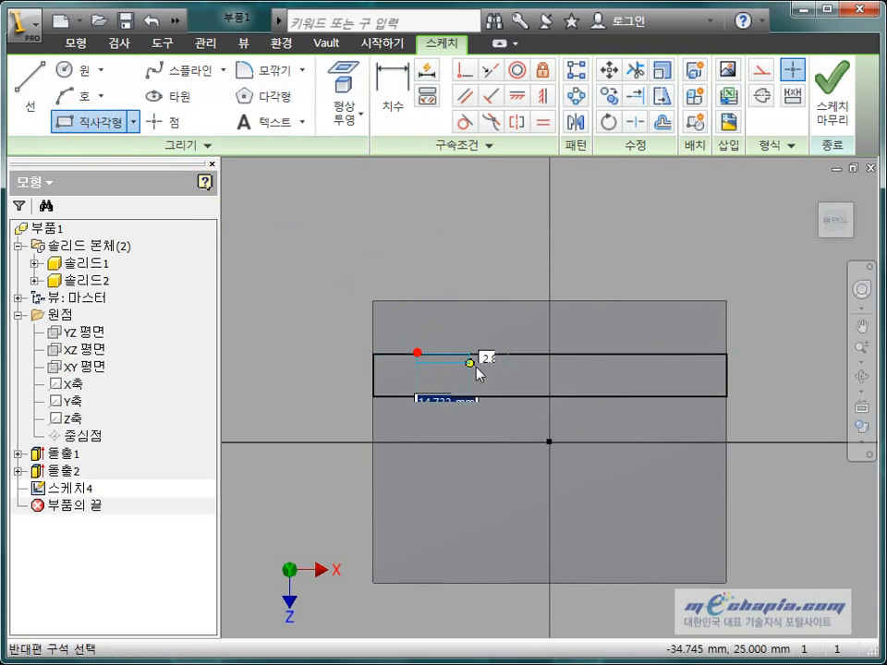
pyautogui.click(591, 396)
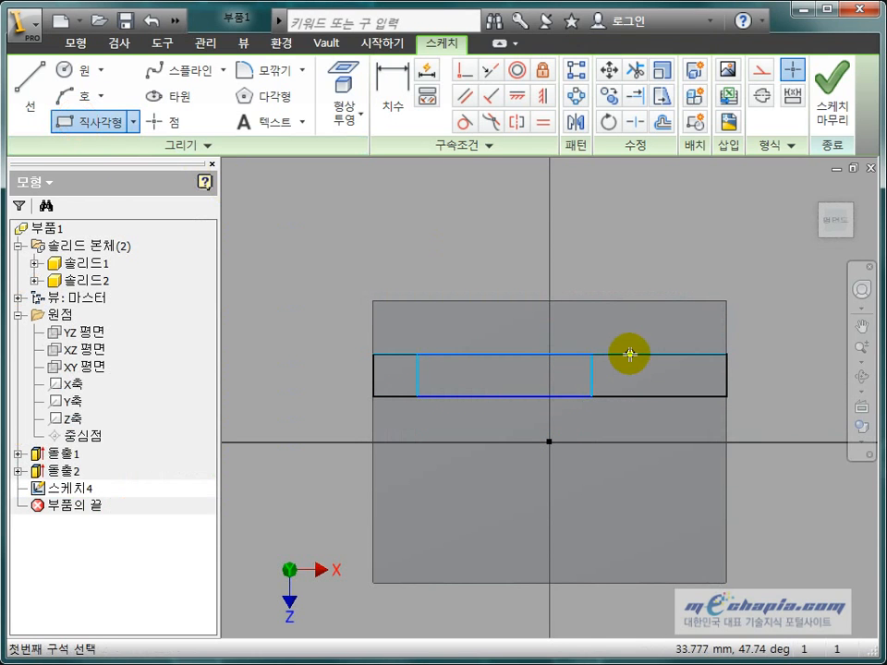
pyautogui.press('Escape')
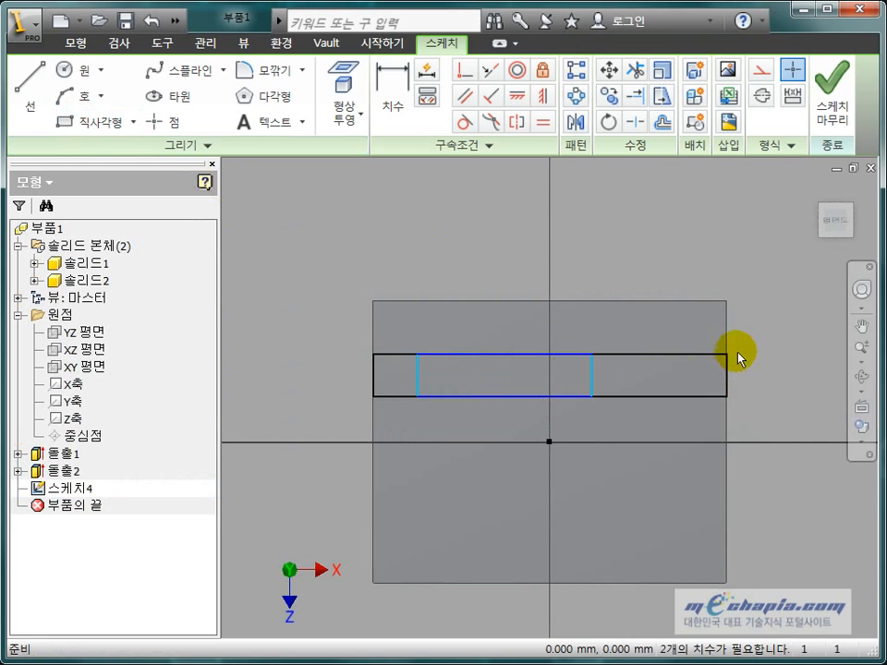
# - Compare the strip's projected outline with the newly drawn rectangle by selecting their lines in turn
pyautogui.moveTo(736, 347); pyautogui.dragTo(658, 432)
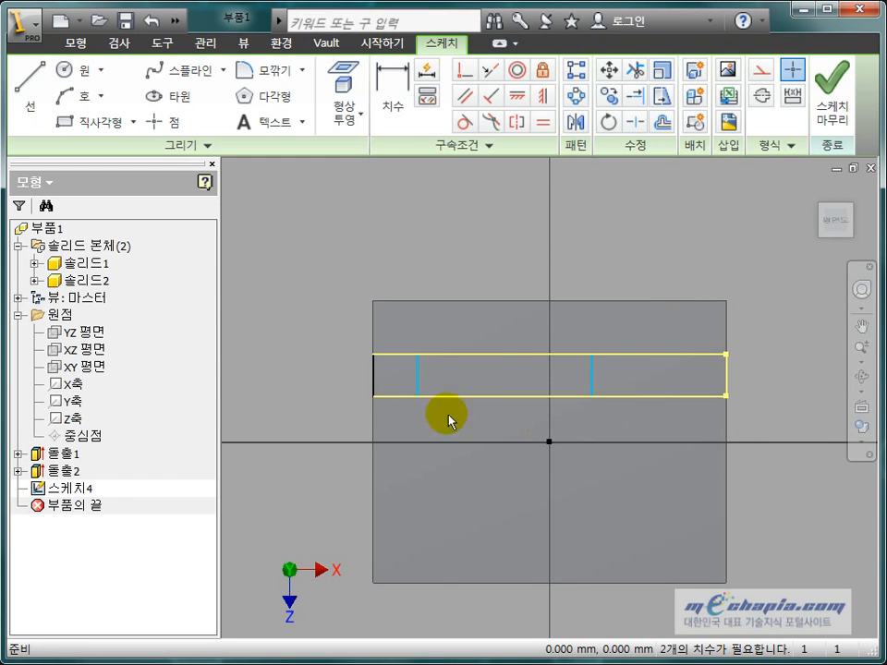
pyautogui.click(369, 382)
pyautogui.moveTo(400, 248); pyautogui.dragTo(592, 436)
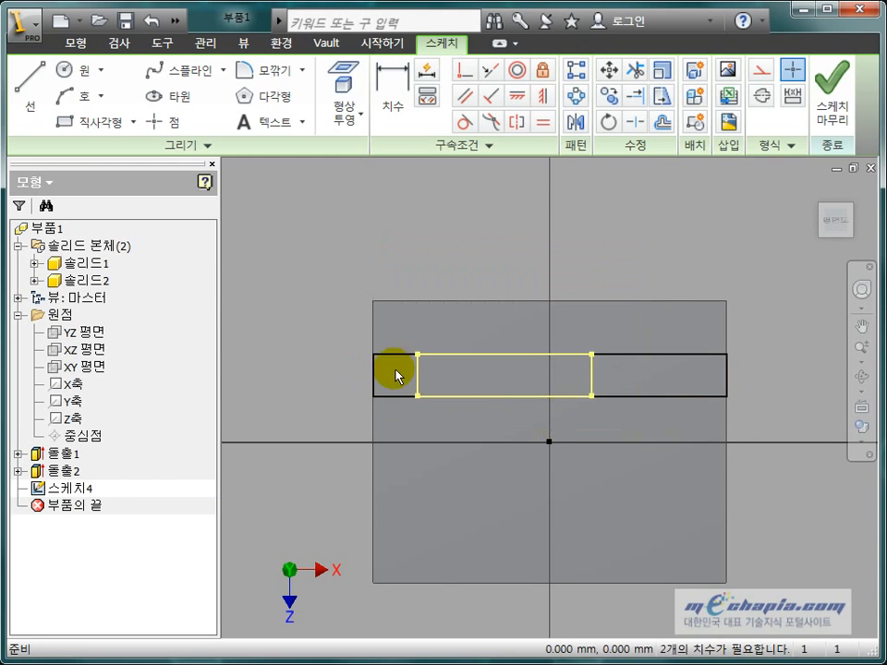
# - Move the rectangle clear of the strip and make the midpoint of its back edge coincident with the midpoint of the strip's back edge
pyautogui.moveTo(592, 374); pyautogui.dragTo(358, 382)
pyautogui.moveTo(321, 443)
pyautogui.mouseDown(button='middle')
pyautogui.moveTo(490, 481)
pyautogui.moveTo(461, 487)
pyautogui.moveTo(403, 476)
pyautogui.mouseUp(button='middle')
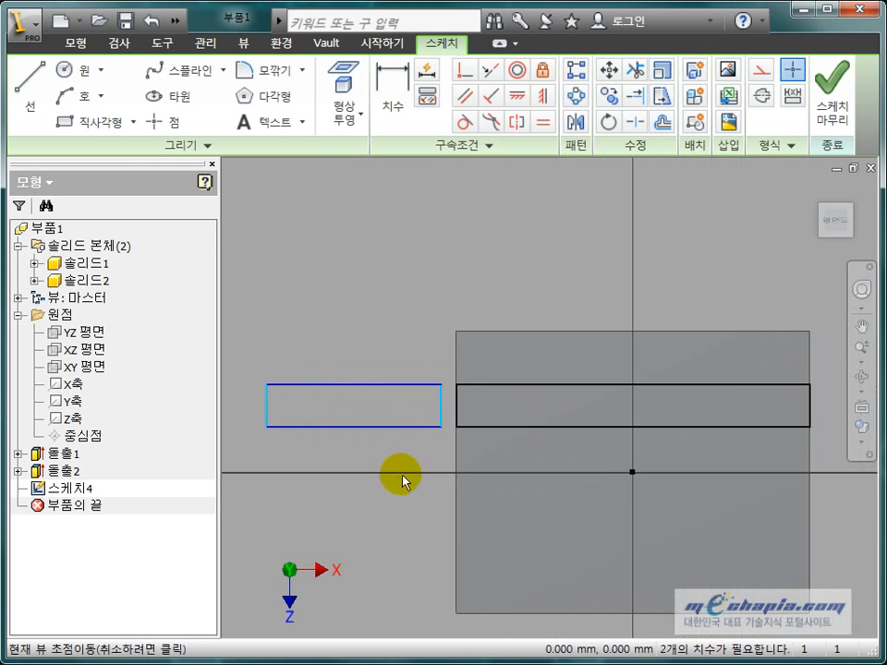
pyautogui.click(463, 72)
pyautogui.click(632, 383)
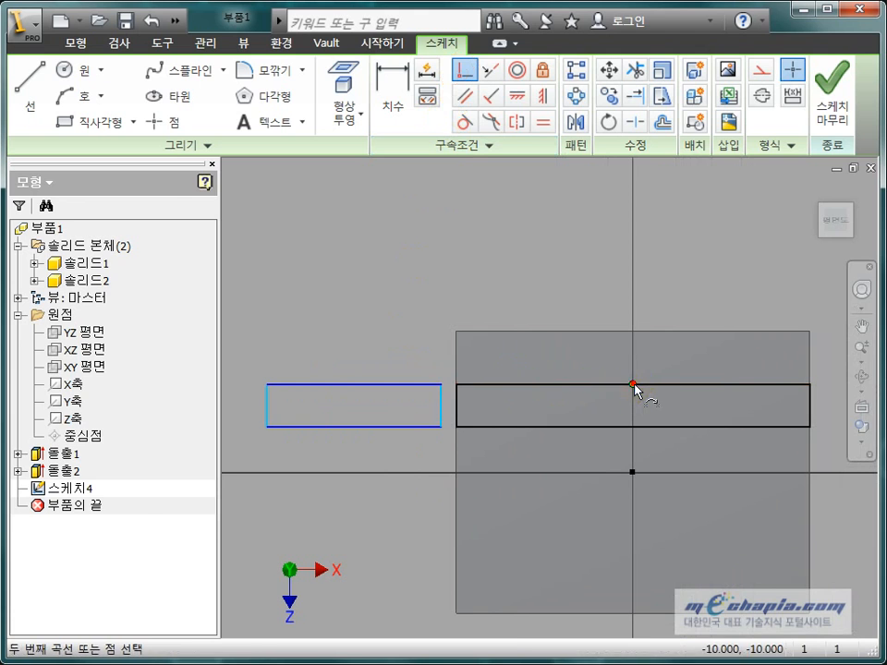
pyautogui.click(354, 384)
pyautogui.scroll(3, 511, 462)
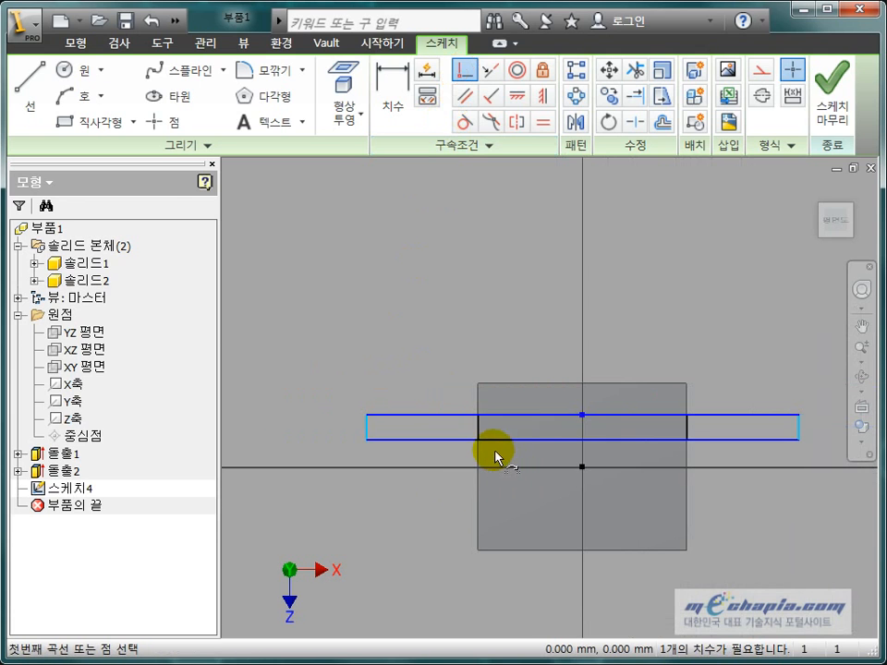
# - Shrink the centred rectangle symmetrically by its short side to about half the strip's length
pyautogui.press('Escape')
pyautogui.moveTo(360, 420); pyautogui.dragTo(475, 434)
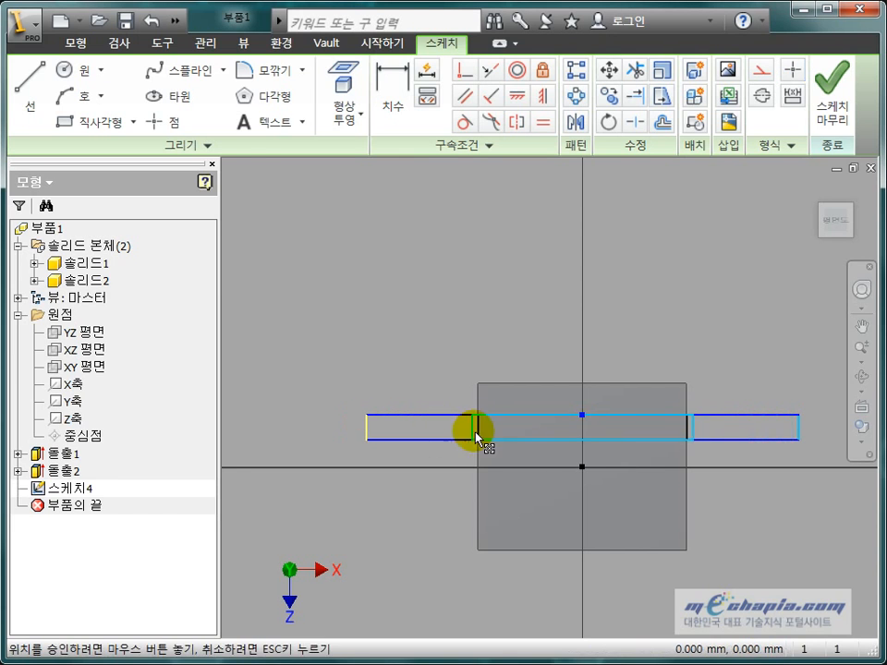
pyautogui.moveTo(530, 435); pyautogui.dragTo(532, 436)
pyautogui.click(685, 322)
pyautogui.scroll(-3, 626, 377)
pyautogui.moveTo(625, 384); pyautogui.dragTo(594, 331, button='middle')
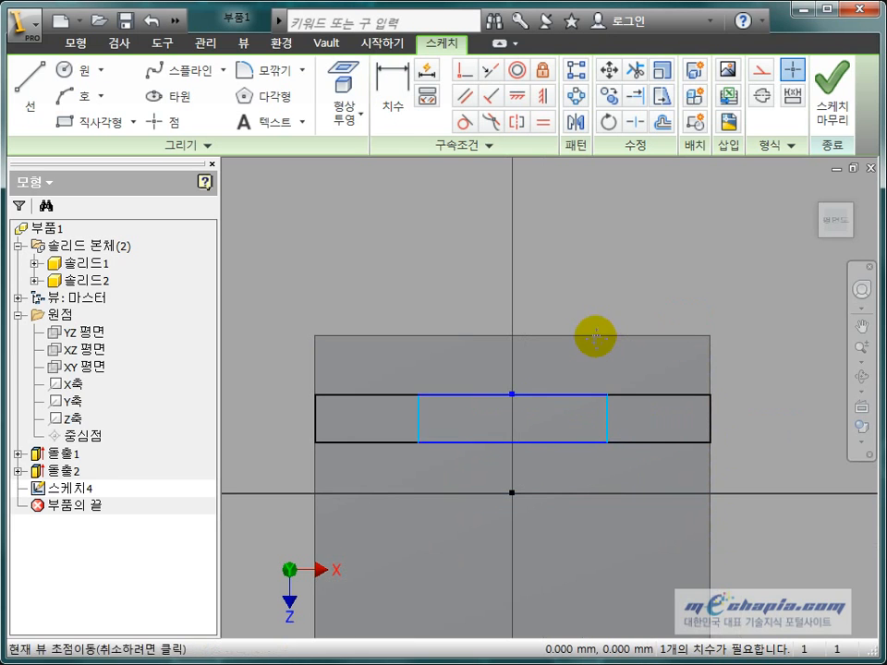
# - Dimension the rectangle's length between its two short sides as 50 mm
pyautogui.press('d')
pyautogui.click(419, 417)
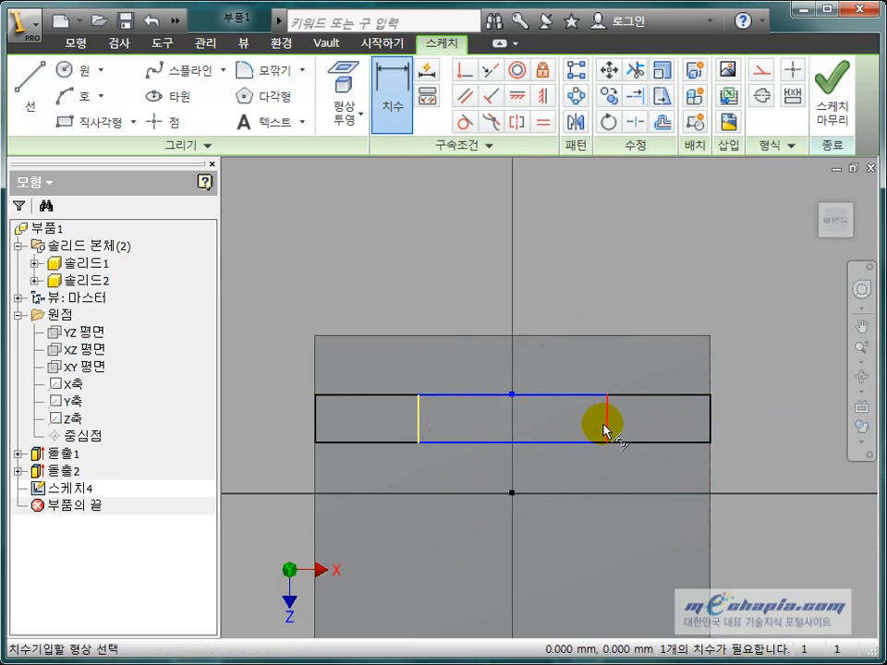
pyautogui.click(602, 424)
pyautogui.click(564, 314)
pyautogui.write('50')
pyautogui.press('Return')
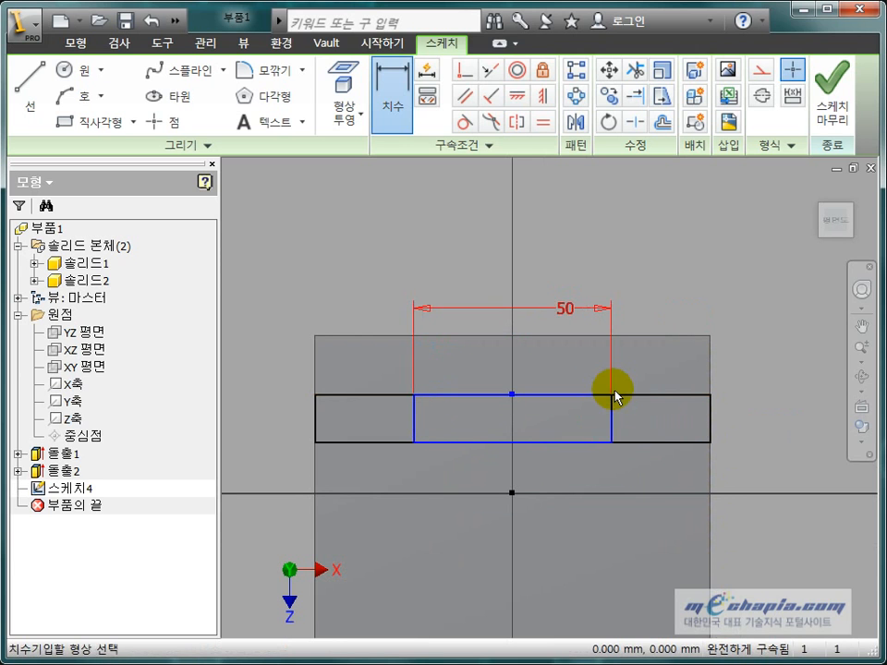
pyautogui.press('Escape')
# - Set up an upward extrusion of the 50 mm rectangle with a distance of 45 mm
pyautogui.press('e')
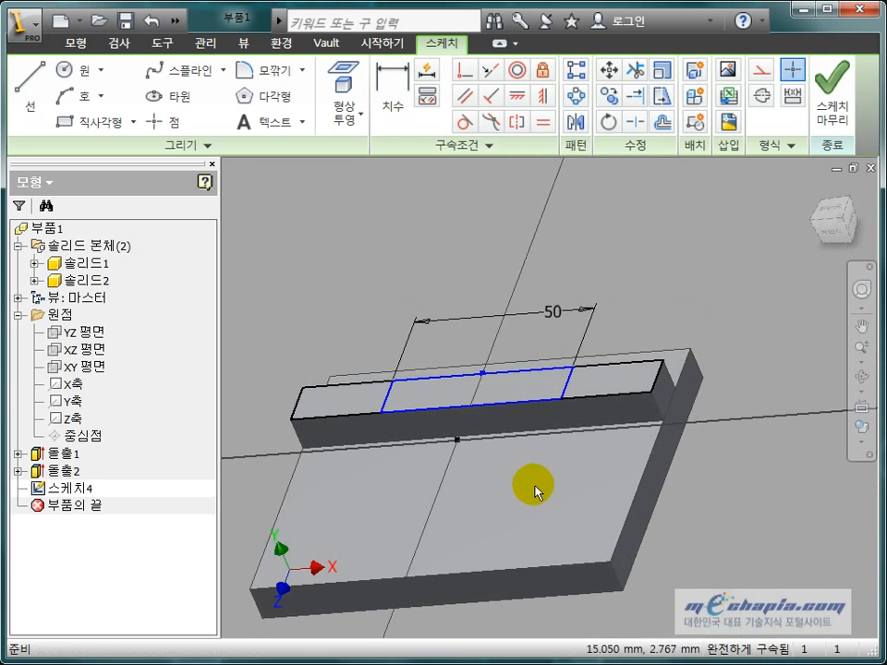
pyautogui.scroll(-2, 531, 480)
pyautogui.moveTo(531, 480); pyautogui.dragTo(615, 560, button='middle')
pyautogui.click(568, 380)
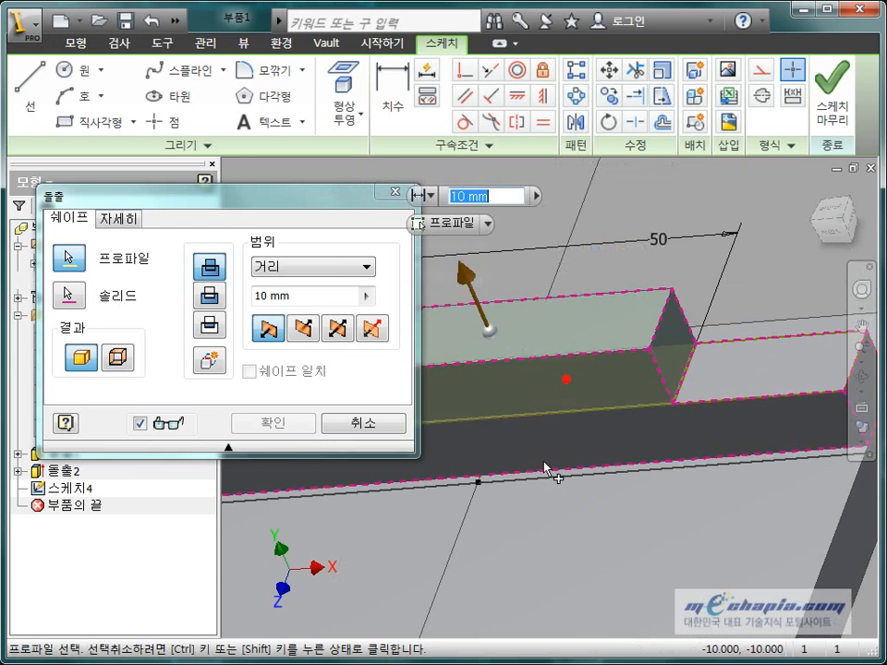
pyautogui.scroll(3, 545, 468)
pyautogui.click(306, 296)
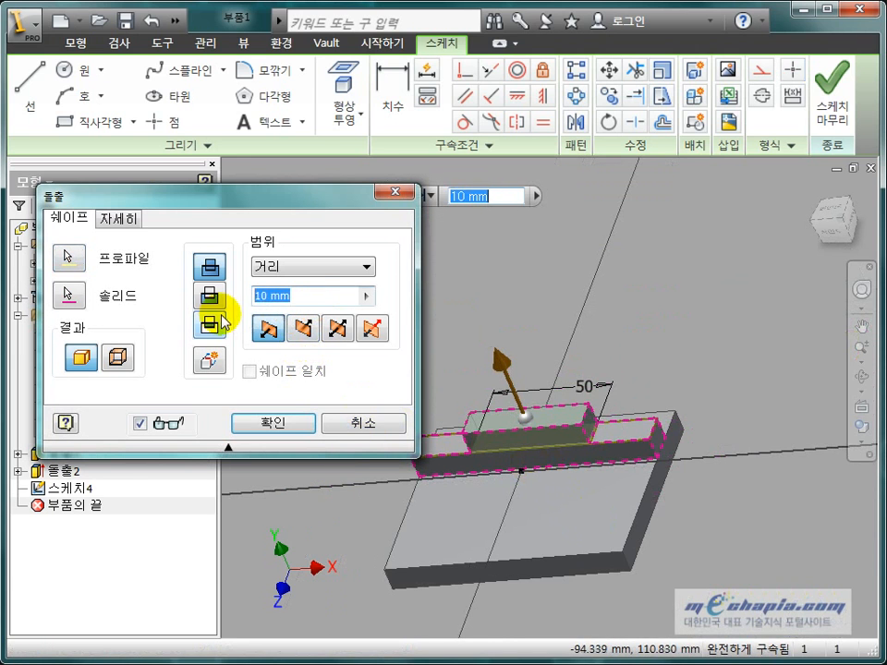
pyautogui.write('45')
pyautogui.moveTo(475, 386); pyautogui.dragTo(611, 381, button='middle')
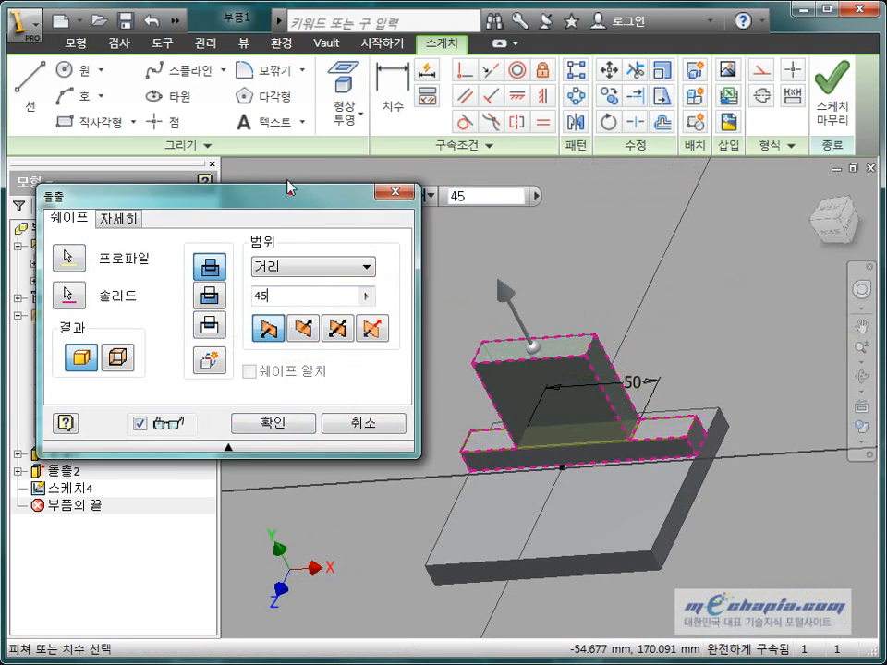
pyautogui.moveTo(291, 194); pyautogui.dragTo(272, 57)
pyautogui.scroll(2, 704, 258)
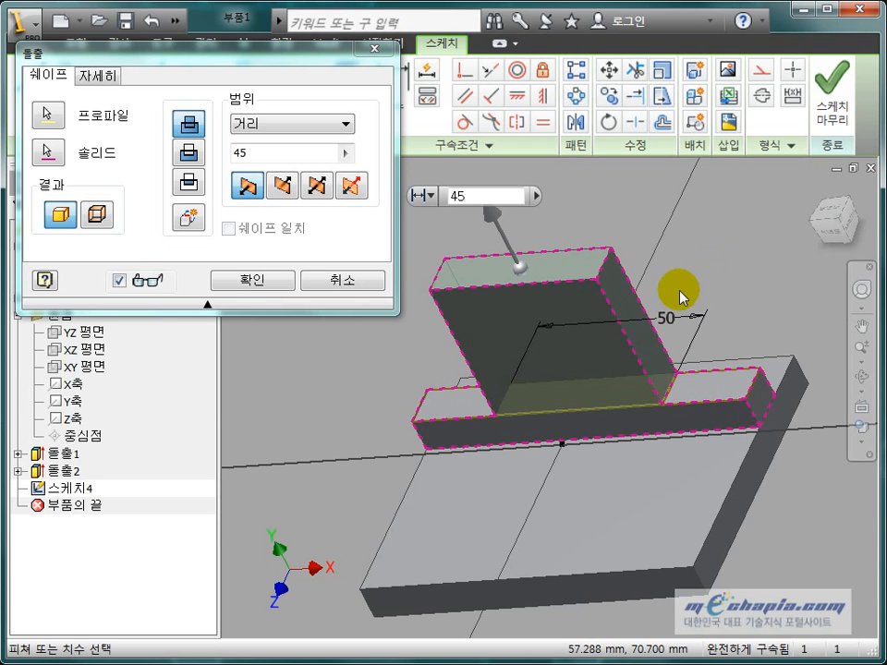
pyautogui.keyDown('shift'); pyautogui.moveTo(682, 293); pyautogui.dragTo(697, 270, button='middle'); pyautogui.keyUp('shift')
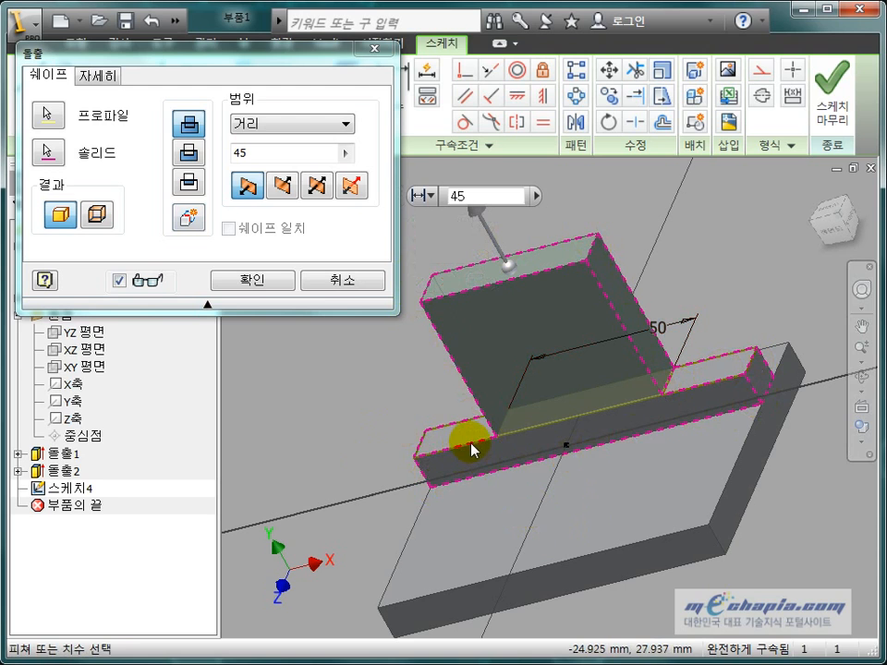
# - Try the base plate as the solid the extrusion joins, and cancel the extrusion
pyautogui.click(48, 151)
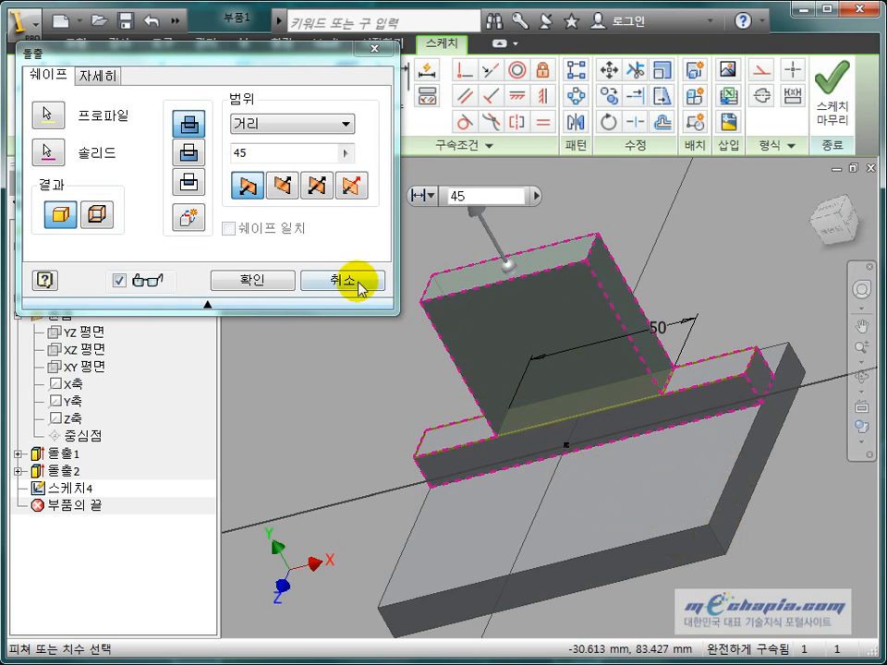
pyautogui.click(59, 152)
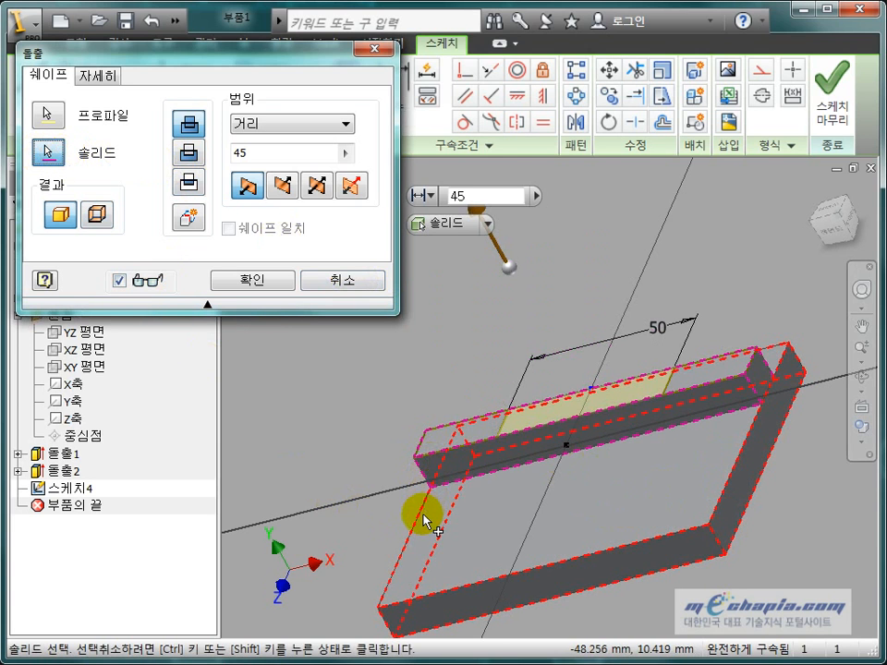
pyautogui.click(423, 522)
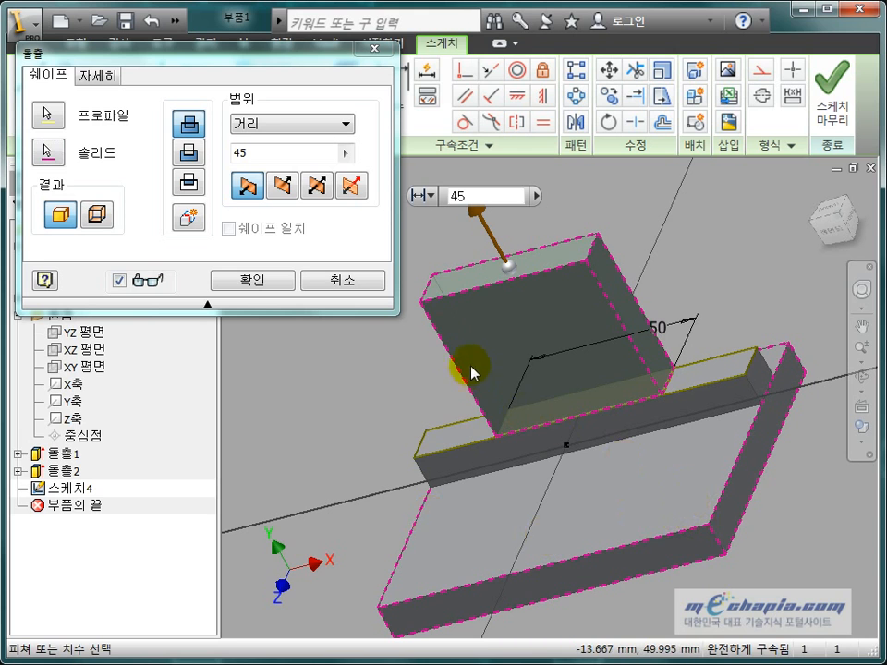
pyautogui.moveTo(584, 376)
pyautogui.keyDown('shift'); pyautogui.mouseDown(button='middle')
pyautogui.moveTo(544, 370)
pyautogui.moveTo(568, 380)
pyautogui.mouseUp(button='middle'); pyautogui.keyUp('shift')
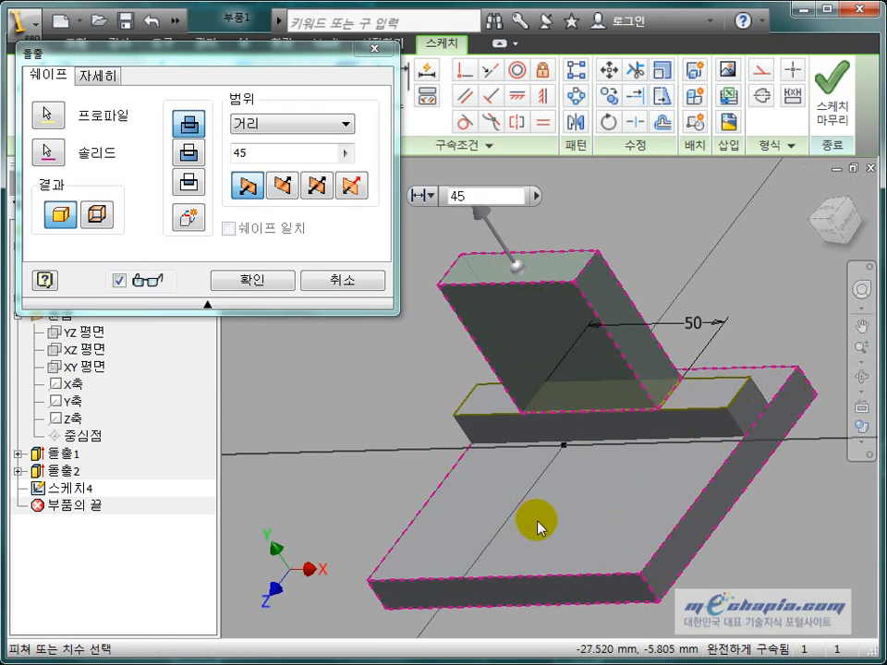
pyautogui.moveTo(535, 475)
pyautogui.keyDown('shift'); pyautogui.mouseDown(button='middle')
pyautogui.moveTo(537, 459)
pyautogui.moveTo(548, 471)
pyautogui.mouseUp(button='middle'); pyautogui.keyUp('shift')
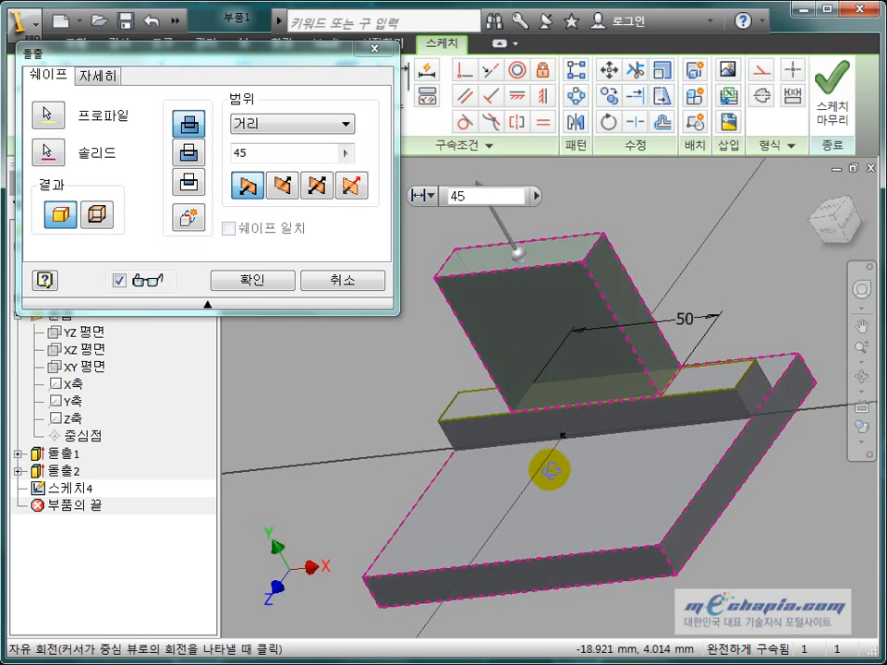
pyautogui.click(333, 279)
# - Restart the 45 mm extrusion of the middle rectangle and assign it to the base plate's solid
pyautogui.press('e')
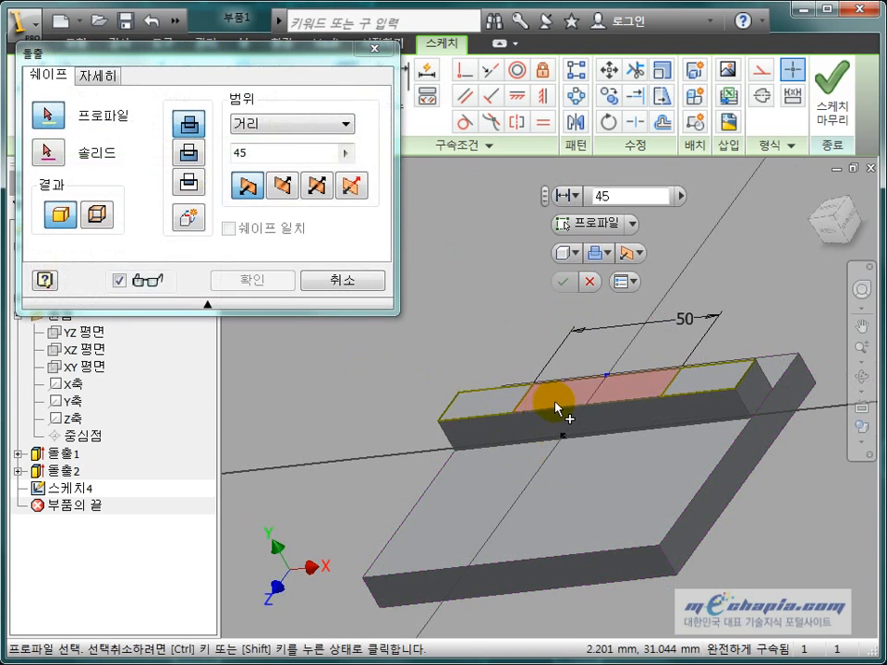
pyautogui.click(560, 410)
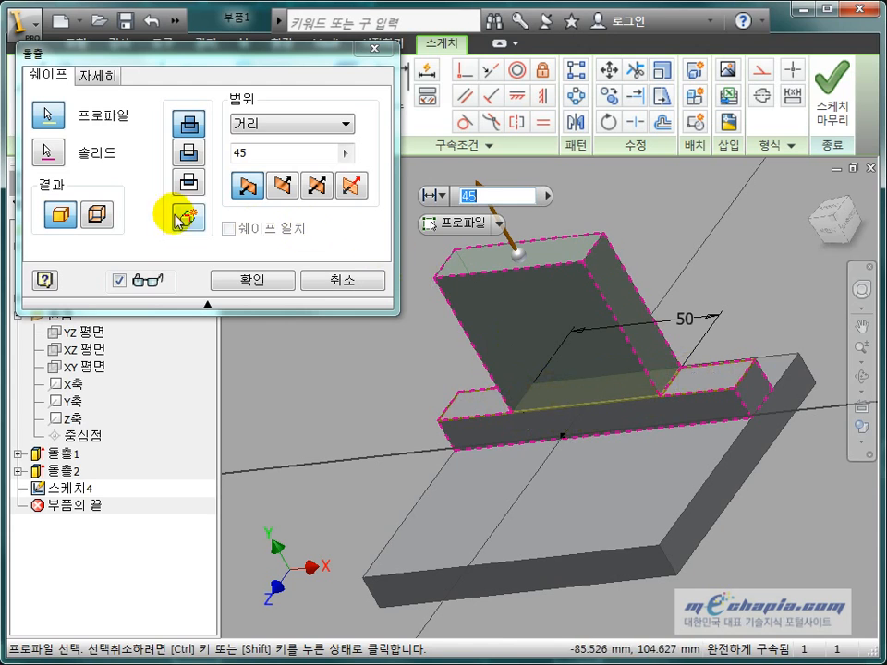
pyautogui.click(46, 153)
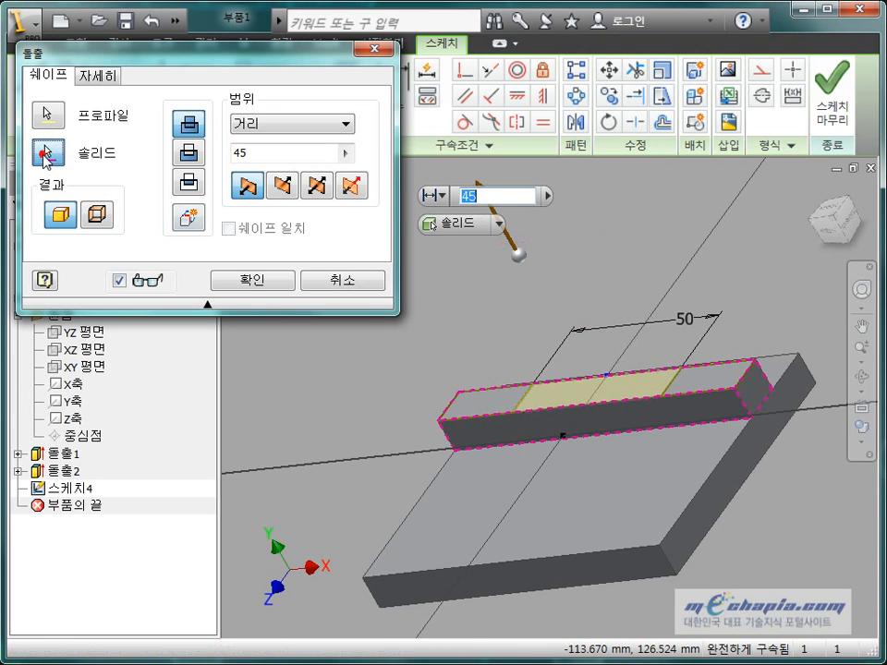
pyautogui.click(422, 511)
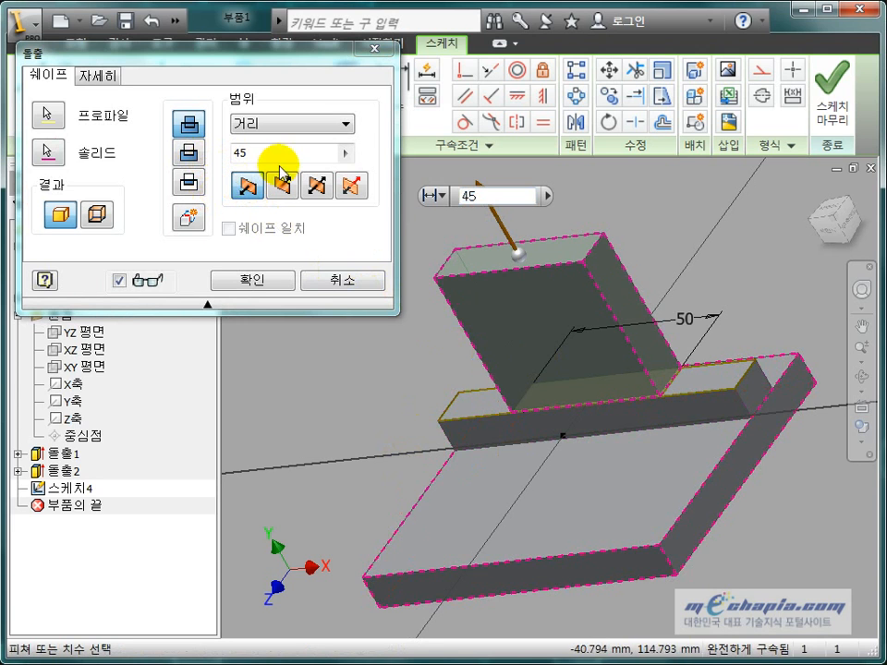
# - Change the extrusion's target solid to the strip and complete the 45 mm join
pyautogui.click(48, 154)
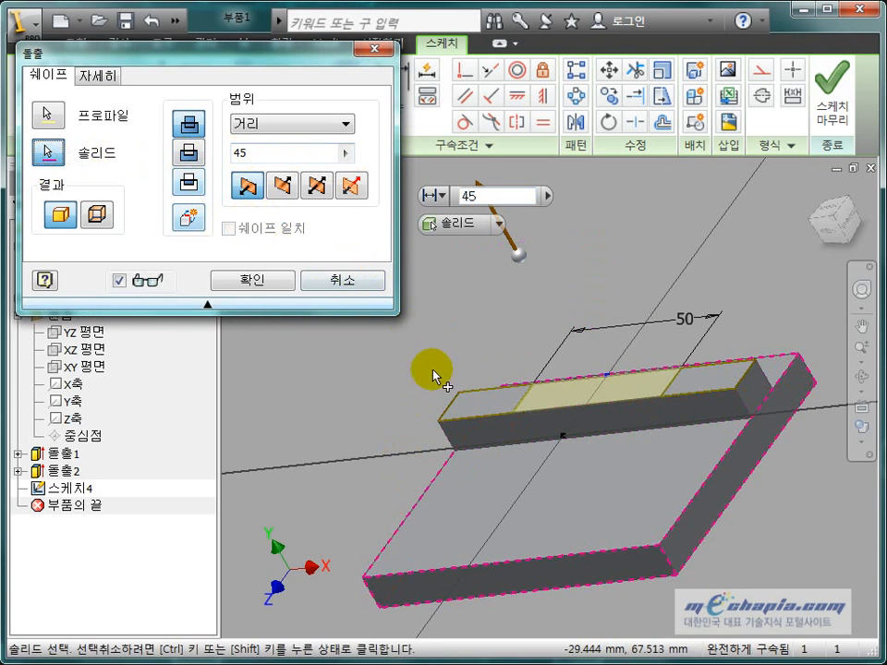
pyautogui.click(452, 406)
pyautogui.moveTo(535, 456)
pyautogui.keyDown('shift'); pyautogui.mouseDown(button='middle')
pyautogui.moveTo(550, 422)
pyautogui.moveTo(530, 456)
pyautogui.mouseUp(button='middle'); pyautogui.keyUp('shift')
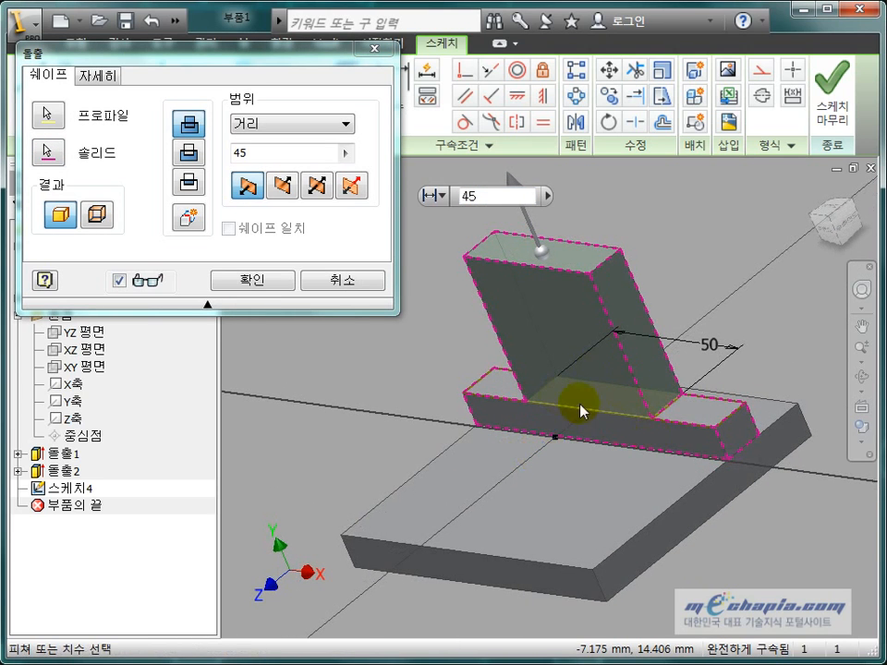
pyautogui.keyDown('shift'); pyautogui.moveTo(653, 416); pyautogui.dragTo(495, 376, button='middle'); pyautogui.keyUp('shift')
pyautogui.click(262, 280)
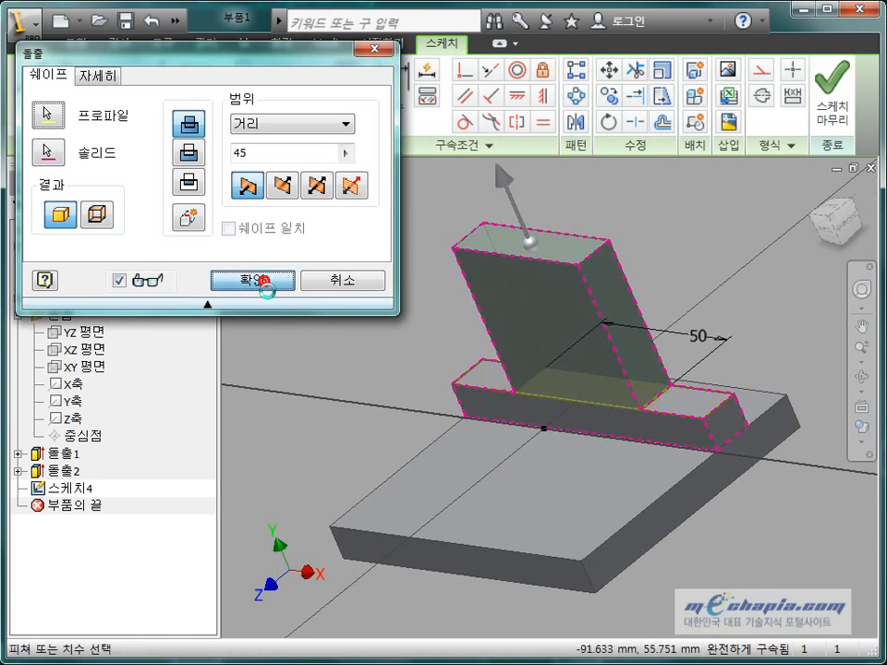
# - Check which geometry belongs to each solid body by selecting 솔리드1 and 솔리드2 alternately in the model
pyautogui.keyDown('shift'); pyautogui.moveTo(341, 376); pyautogui.dragTo(295, 360, button='middle'); pyautogui.keyUp('shift')
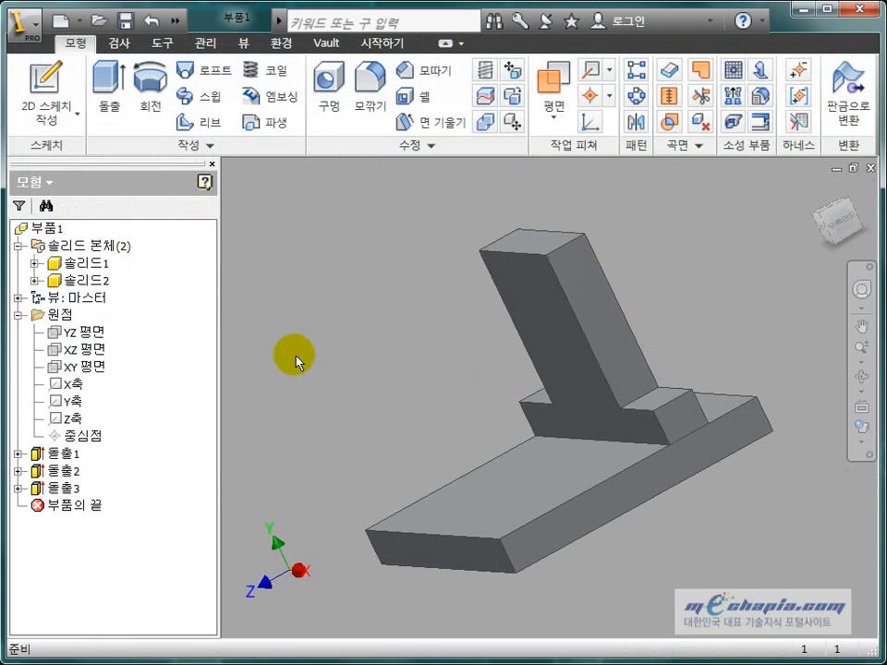
pyautogui.click(89, 263)
pyautogui.click(100, 280)
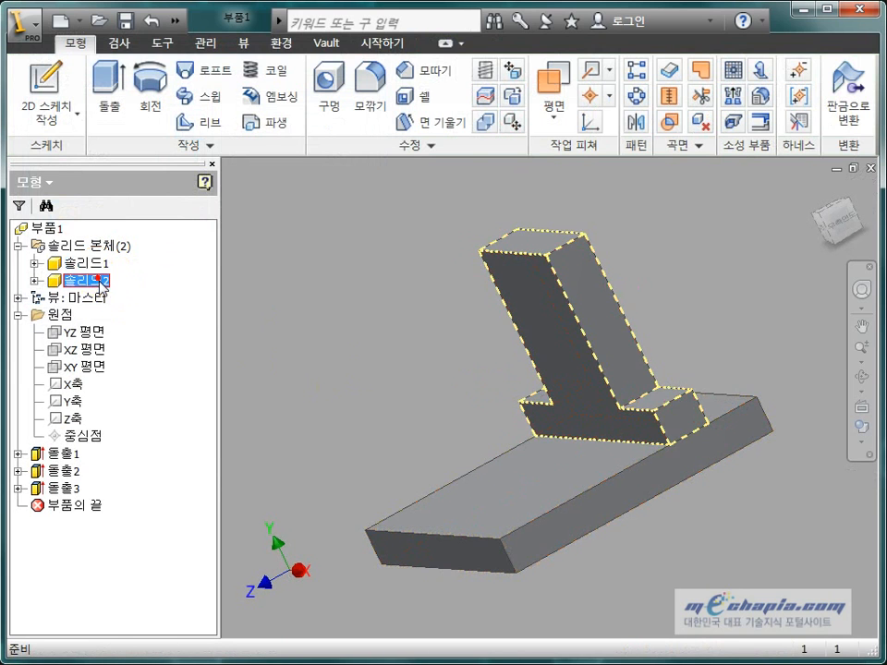
pyautogui.click(338, 388)
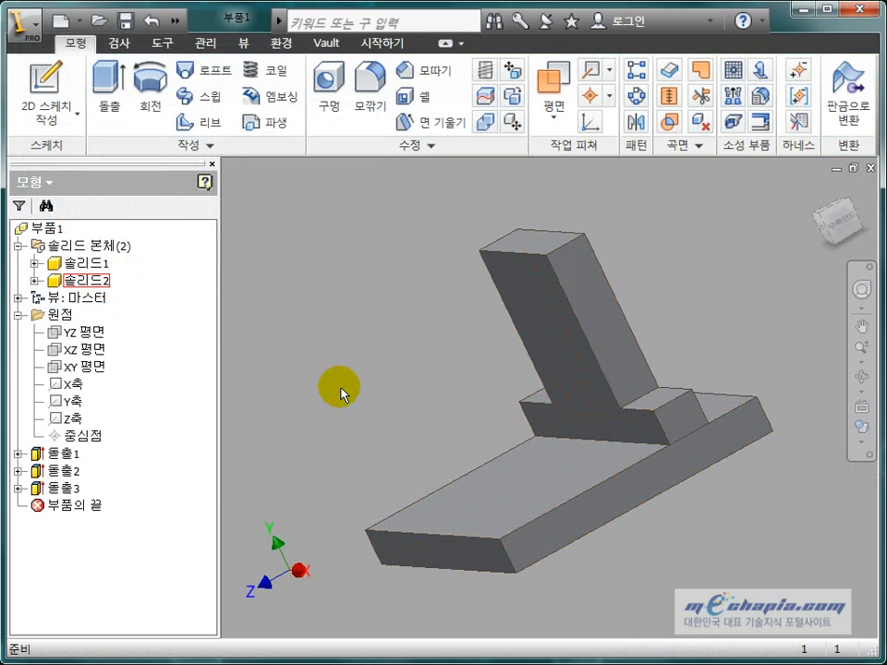
pyautogui.keyDown('shift'); pyautogui.moveTo(369, 392); pyautogui.dragTo(376, 386, button='middle'); pyautogui.keyUp('shift')
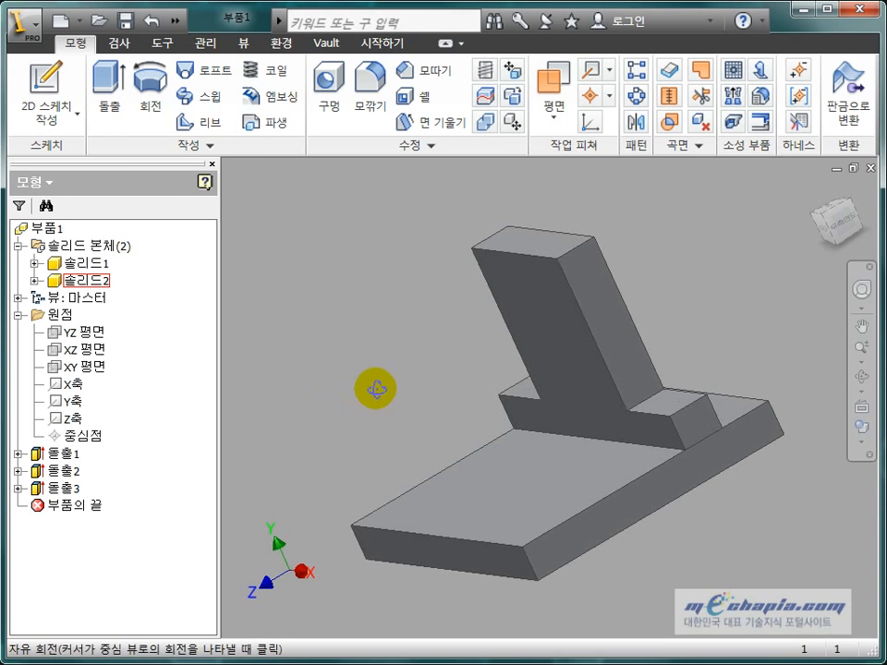
pyautogui.click(89, 264)
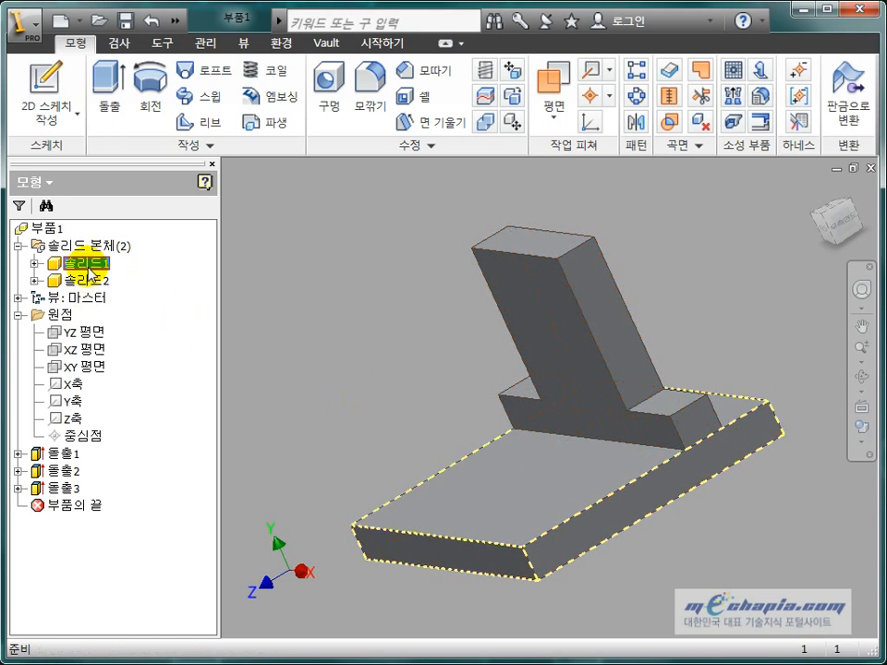
pyautogui.click(65, 281)
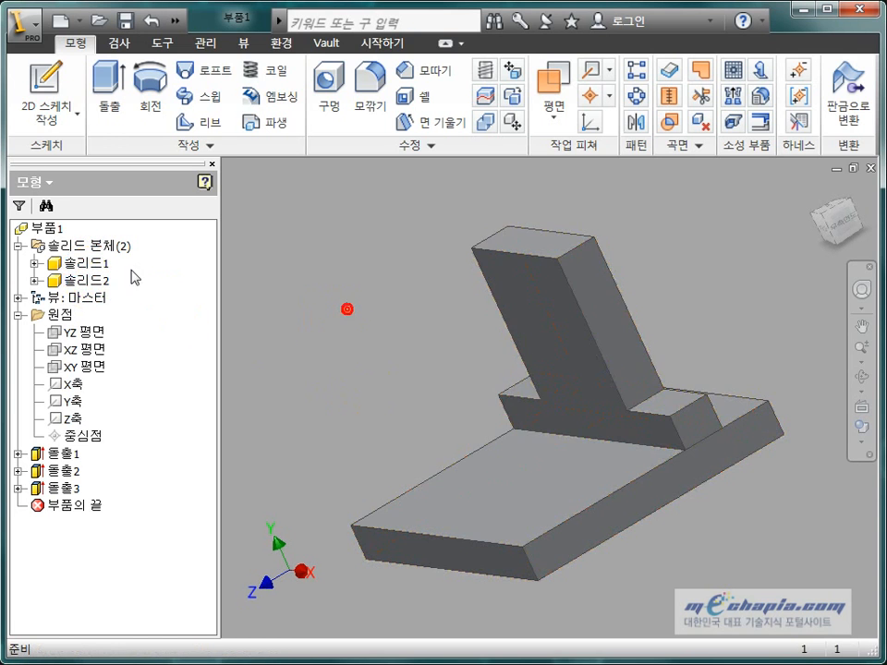
pyautogui.keyDown('ctrl'); pyautogui.click(90, 265); pyautogui.keyUp('ctrl')
pyautogui.click(88, 282)
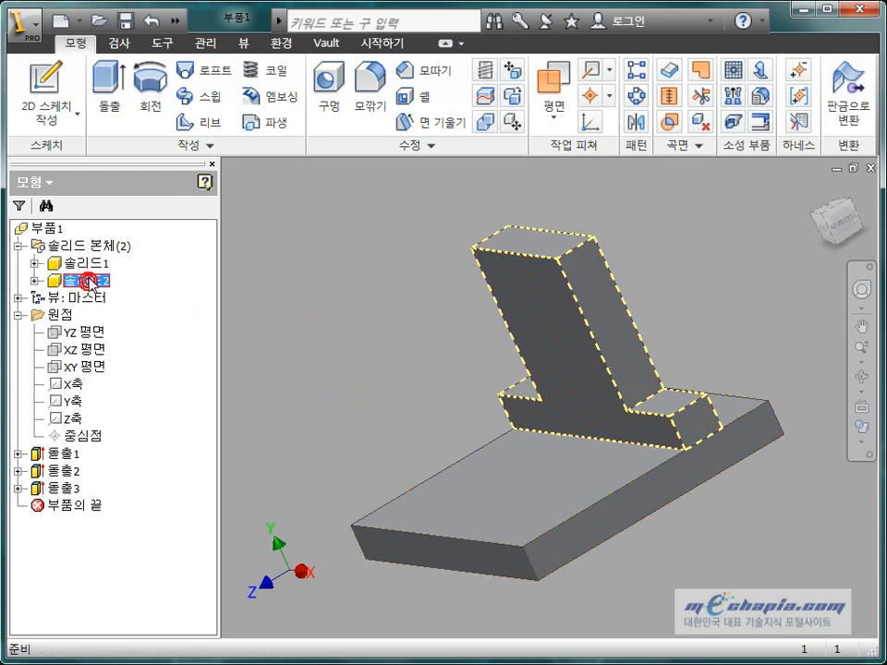
pyautogui.click(88, 264)
pyautogui.scroll(-3, 360, 349)
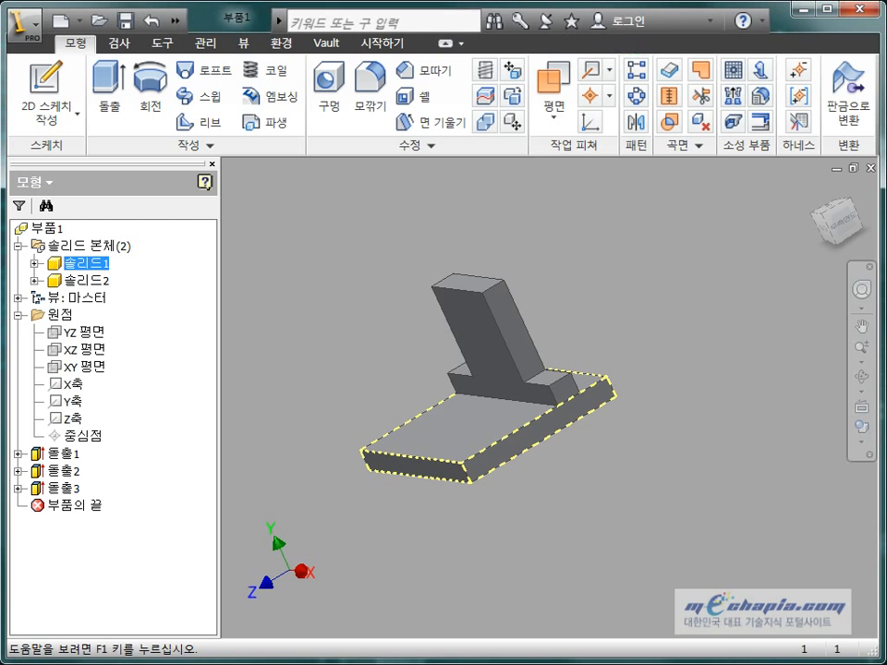
pyautogui.keyDown('ctrl'); pyautogui.click(94, 281); pyautogui.keyUp('ctrl')
pyautogui.click(94, 281)
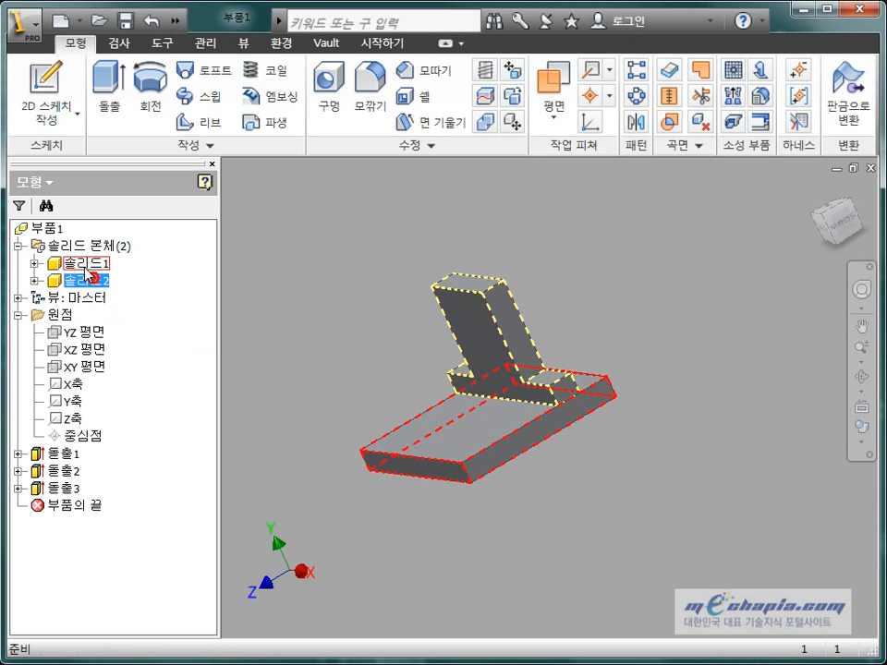
pyautogui.click(92, 263)
pyautogui.click(88, 279)
pyautogui.click(243, 329)
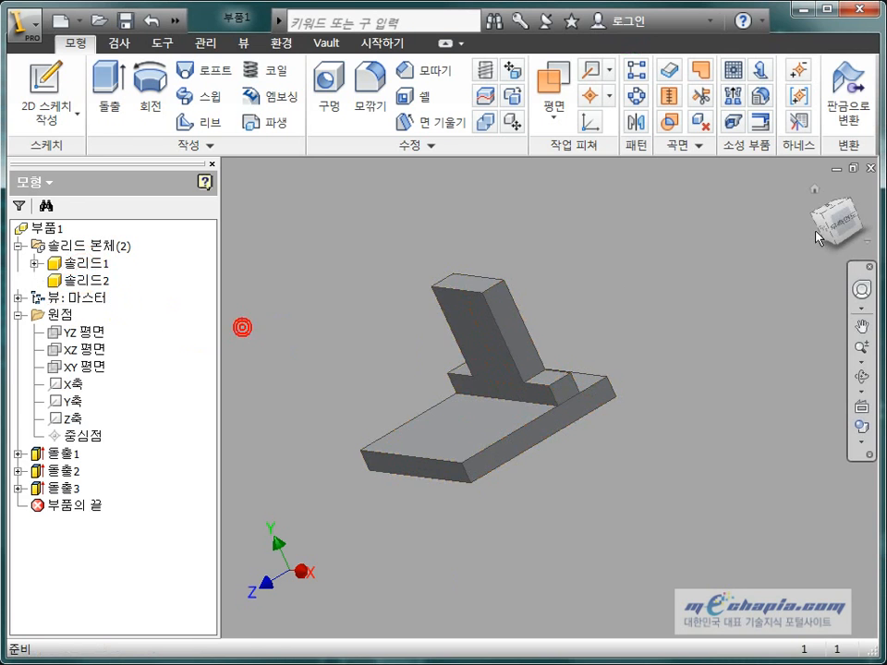
# - In the assembly drawing, measure the top plate's depth in the side view and its width in the front view
pyautogui.click(823, 216)
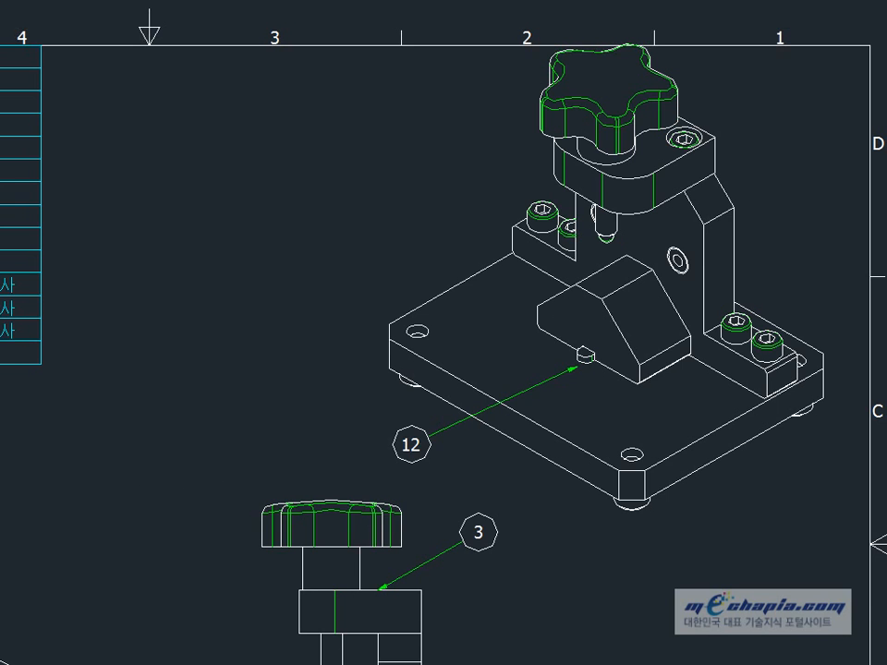
pyautogui.moveTo(666, 323); pyautogui.dragTo(550, 345, button='middle')
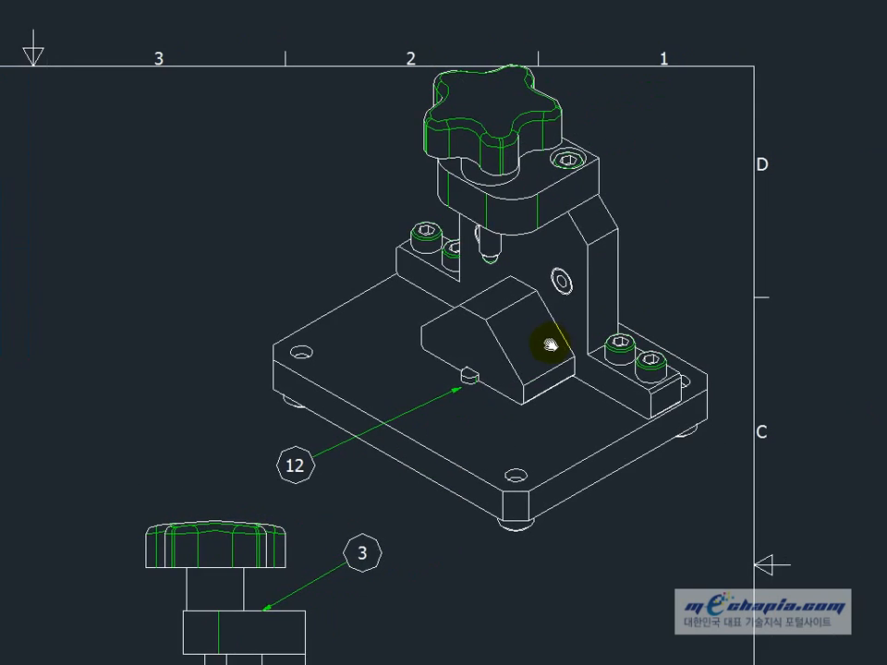
pyautogui.moveTo(182, 557); pyautogui.dragTo(343, 487, button='middle')
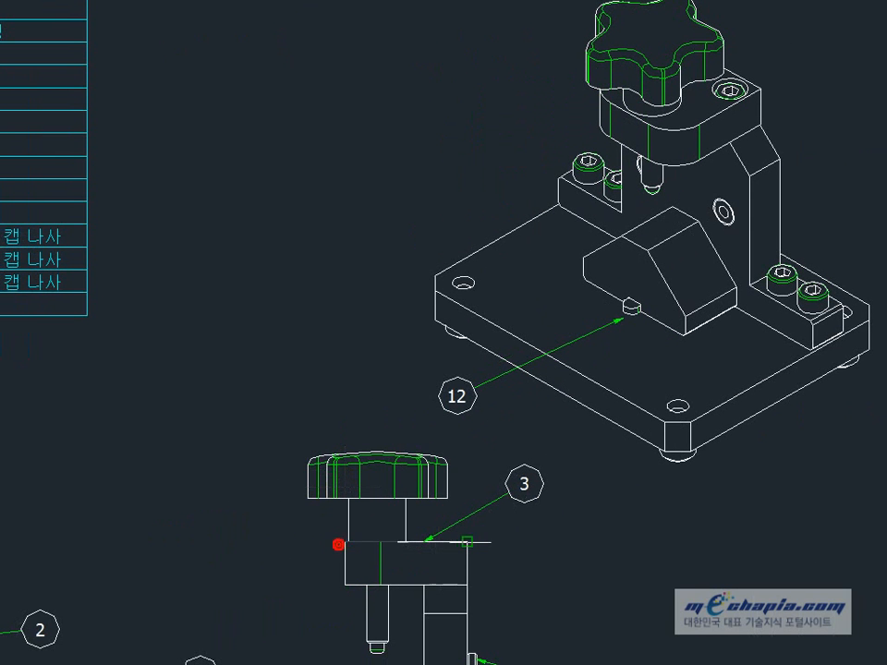
pyautogui.click(457, 542)
pyautogui.click(398, 401)
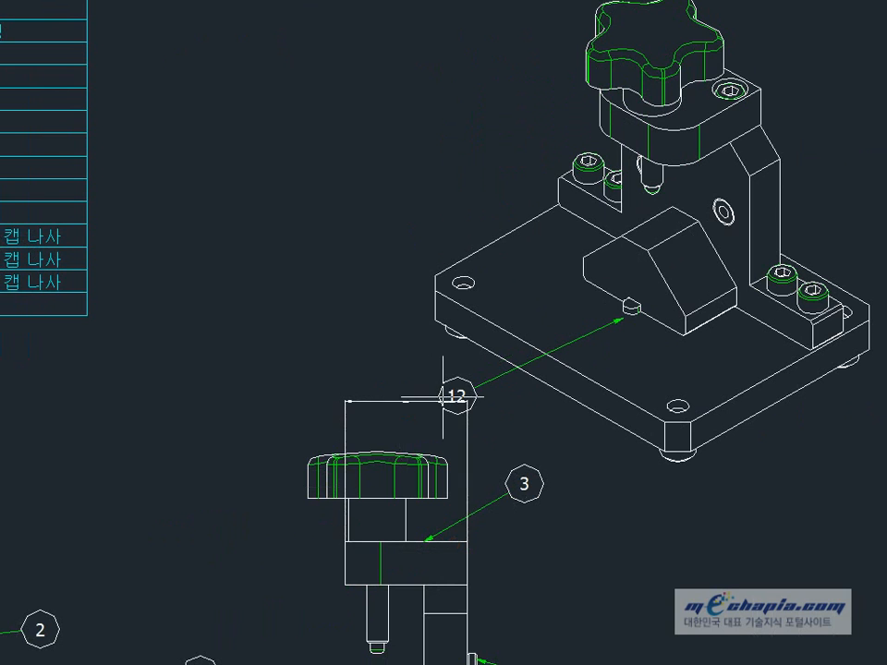
pyautogui.hotkey('ctrl', 'z')
pyautogui.moveTo(148, 546); pyautogui.dragTo(546, 542, button='middle')
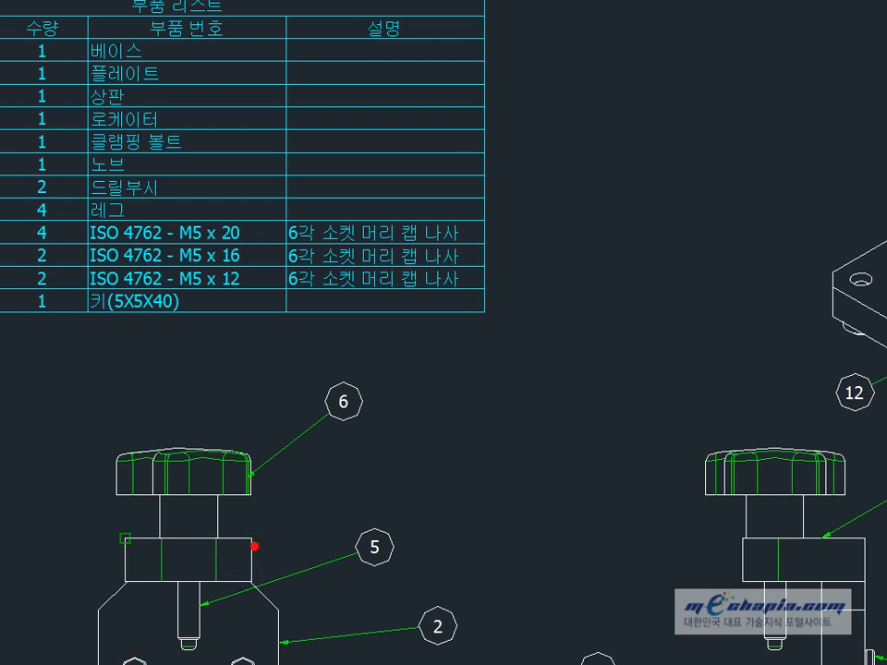
pyautogui.click(252, 538)
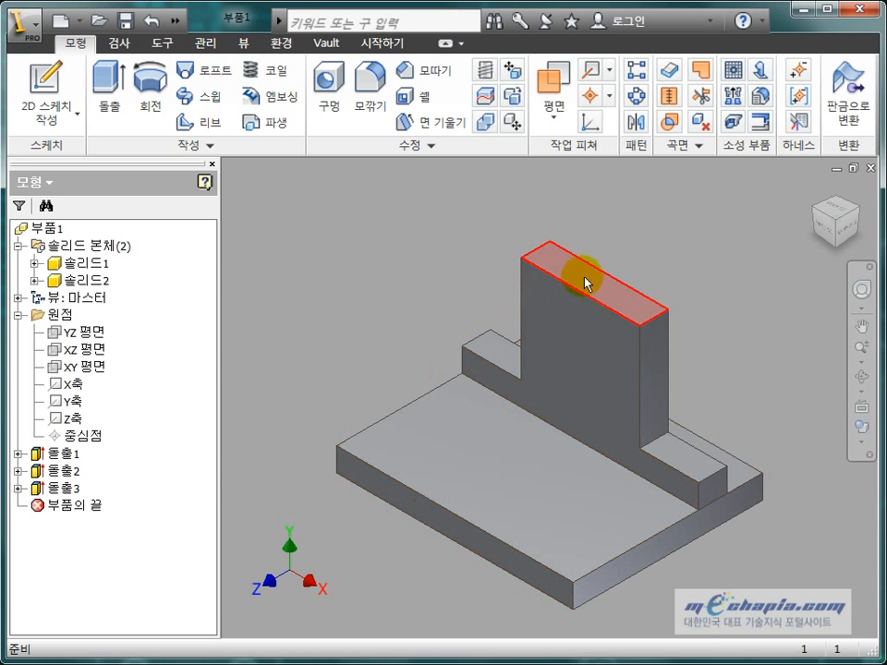
# - Start a sketch on the upright plate's top face and draw a rectangle about 28 by 33 mm overlapping its front edge
pyautogui.click(584, 284)
pyautogui.click(667, 253)
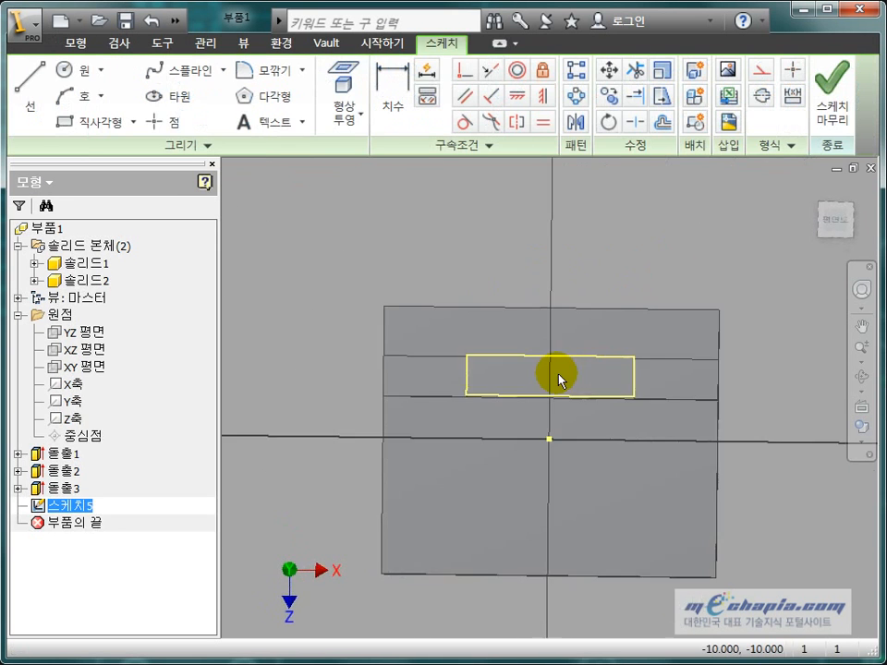
pyautogui.click(92, 121)
pyautogui.click(488, 496)
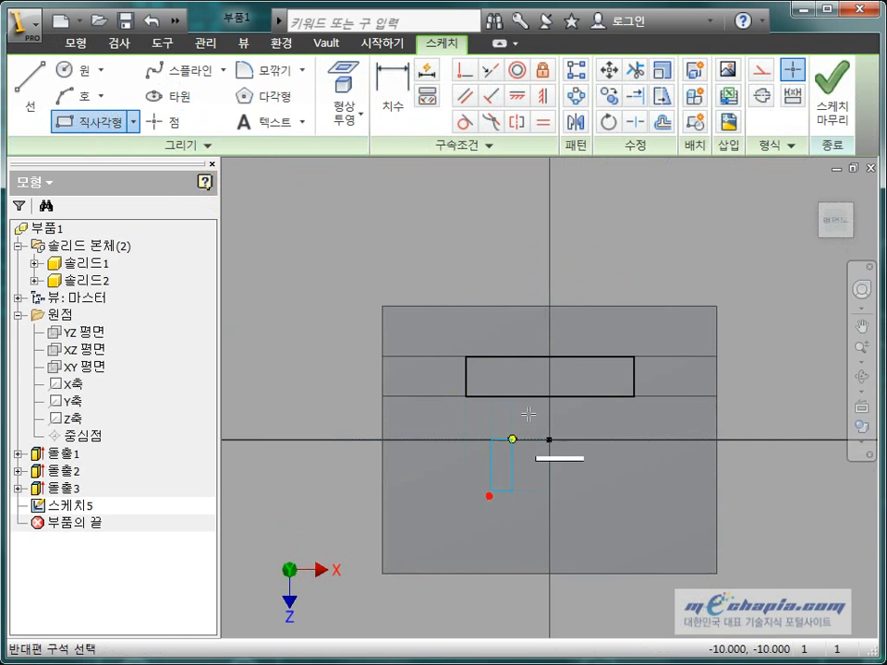
pyautogui.click(585, 379)
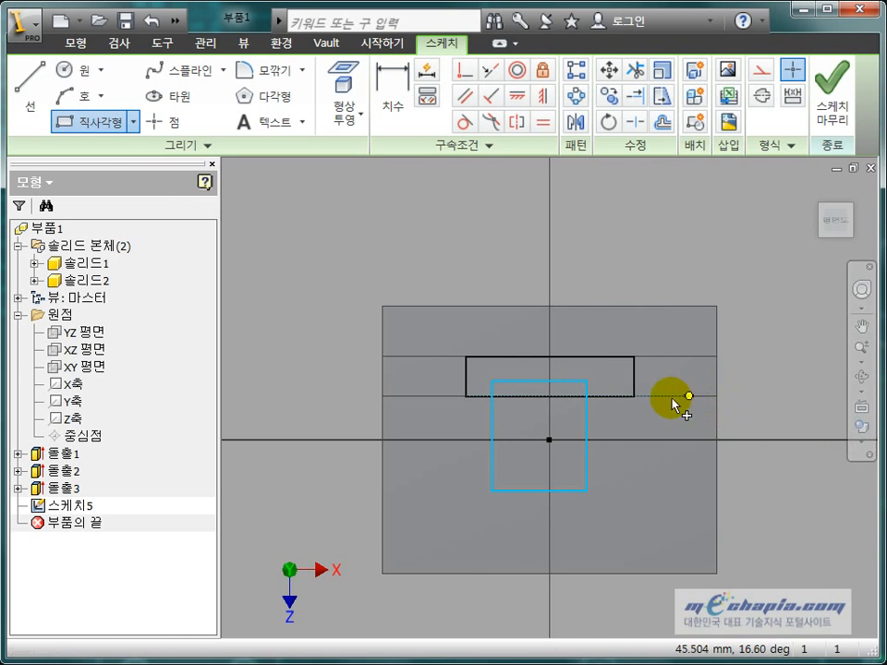
# - Dimension the rectangle to 35 mm wide and 34 mm deep
pyautogui.press('d')
pyautogui.click(556, 381)
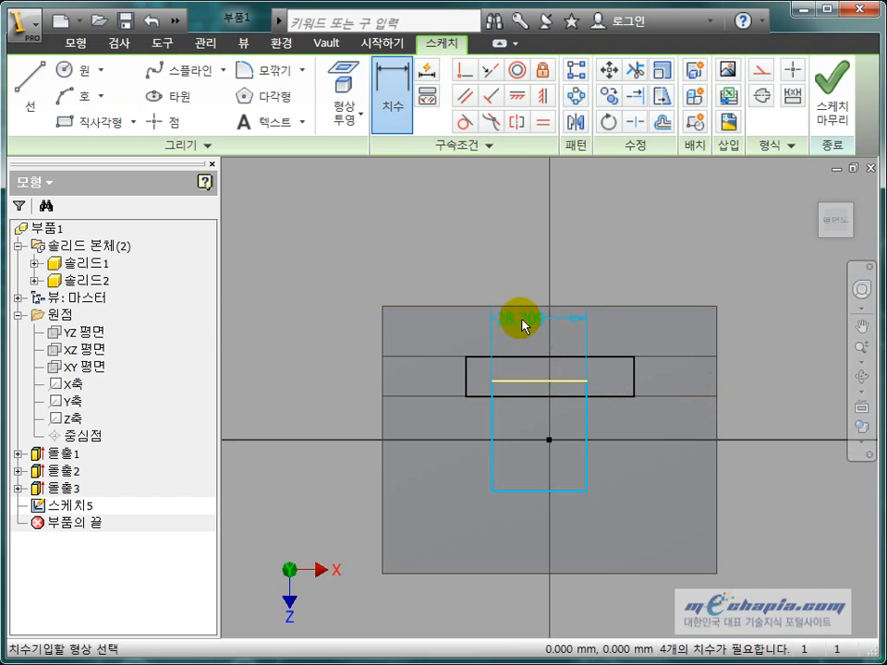
pyautogui.click(525, 327)
pyautogui.write('35')
pyautogui.press('Return')
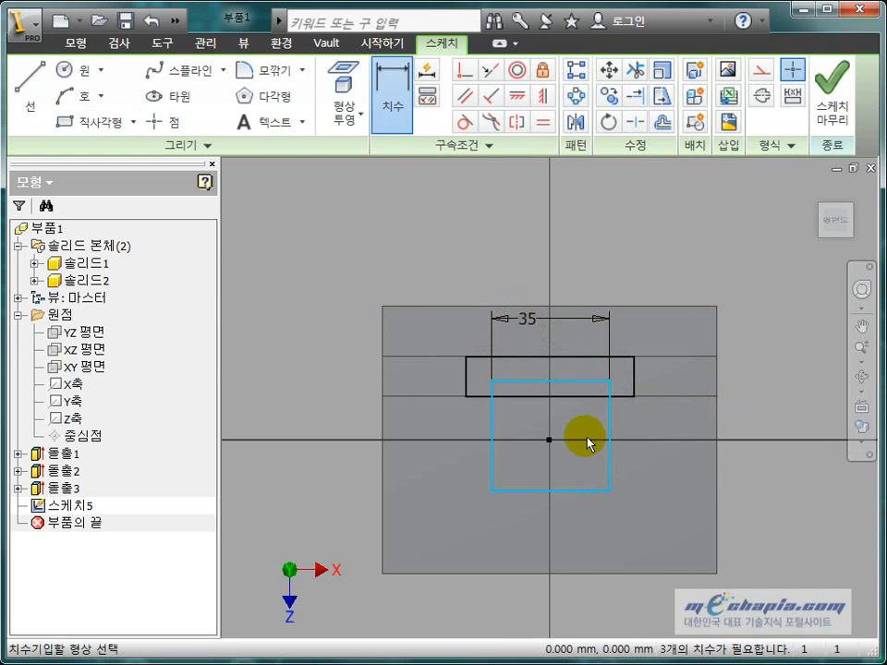
pyautogui.click(608, 424)
pyautogui.click(667, 452)
pyautogui.write('34')
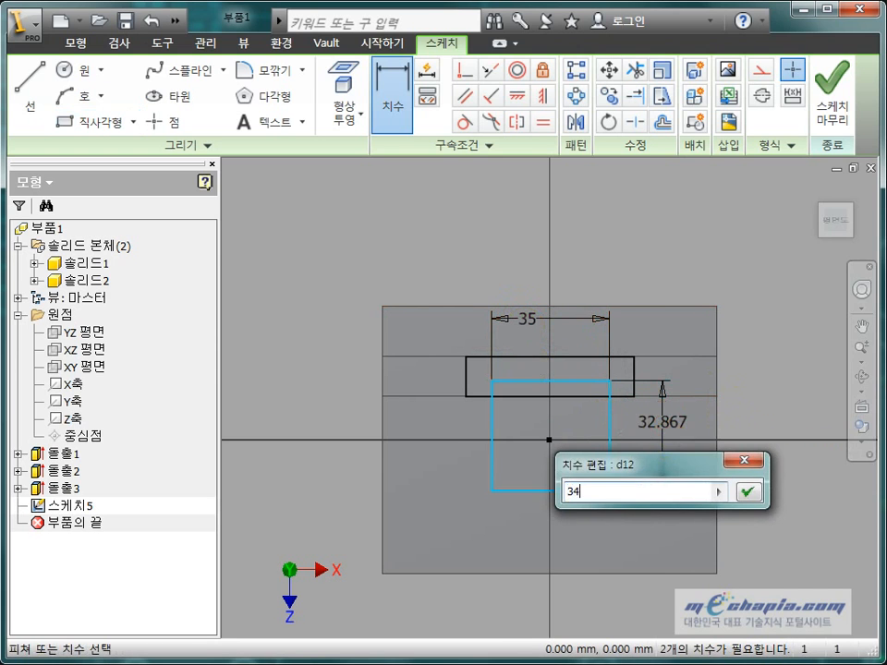
pyautogui.press('Return')
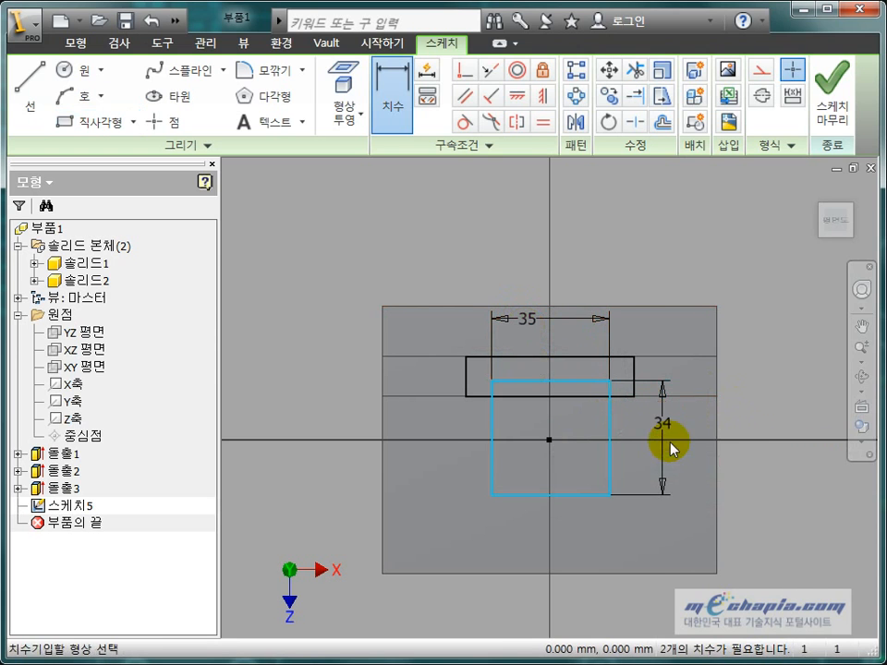
# - Make the midpoint of the rectangle's rear edge coincident with the midpoint of the upright plate's rear top edge
pyautogui.click(467, 74)
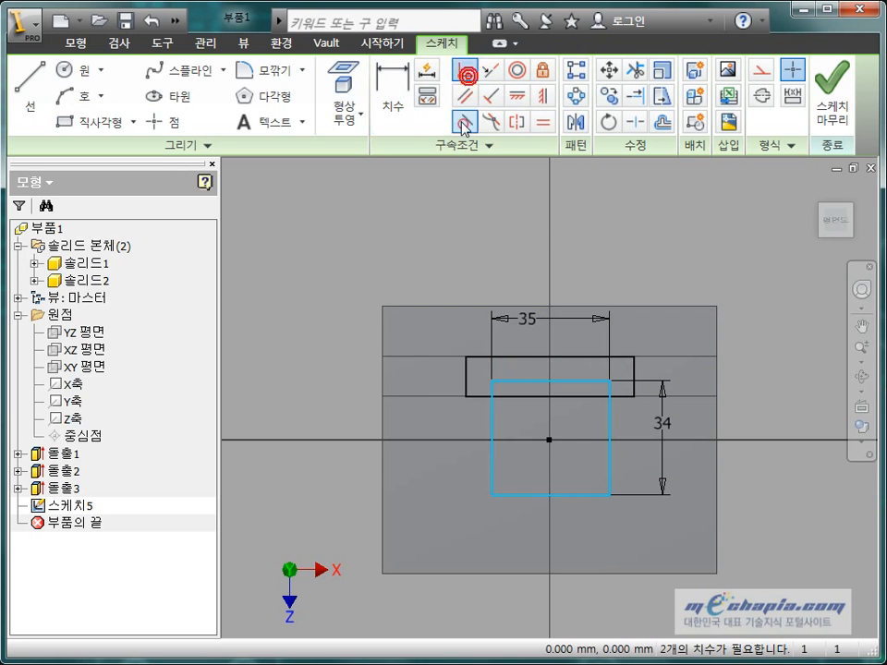
pyautogui.click(551, 381)
pyautogui.click(549, 358)
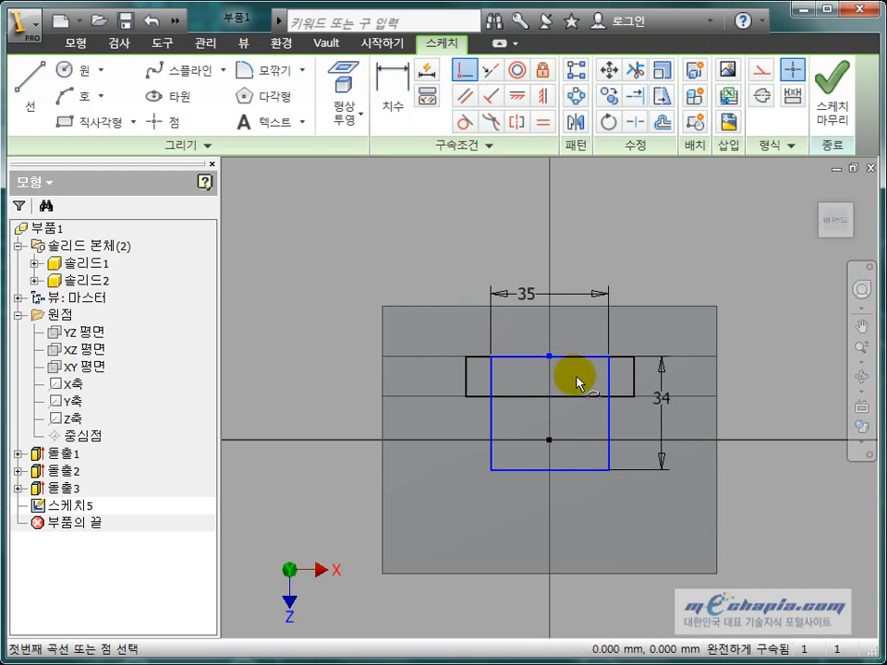
# - Measure the top plate's thickness in the side view of the assembly drawing
pyautogui.keyDown('shift'); pyautogui.moveTo(629, 459); pyautogui.dragTo(572, 379, button='middle'); pyautogui.keyUp('shift')
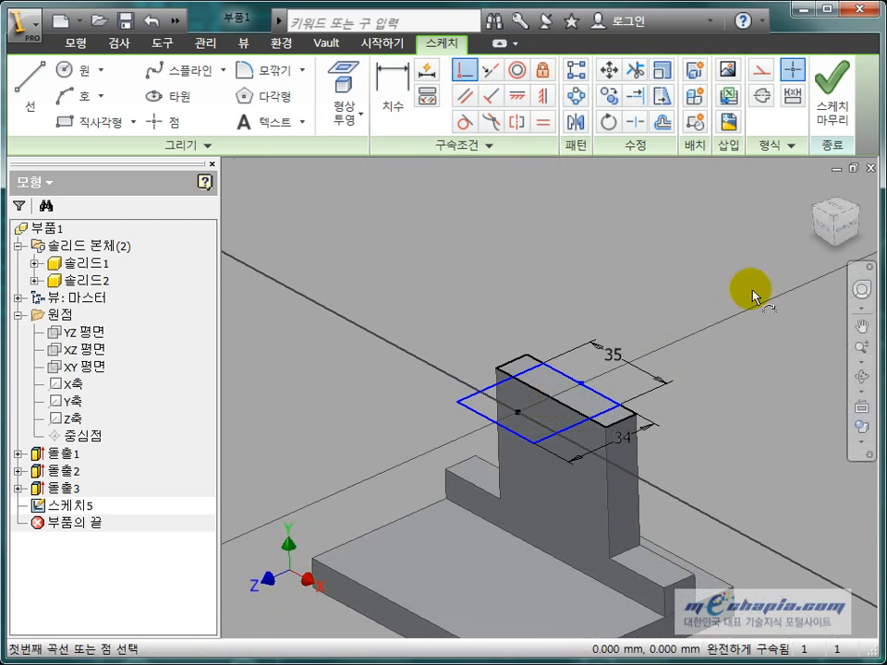
pyautogui.click(833, 221)
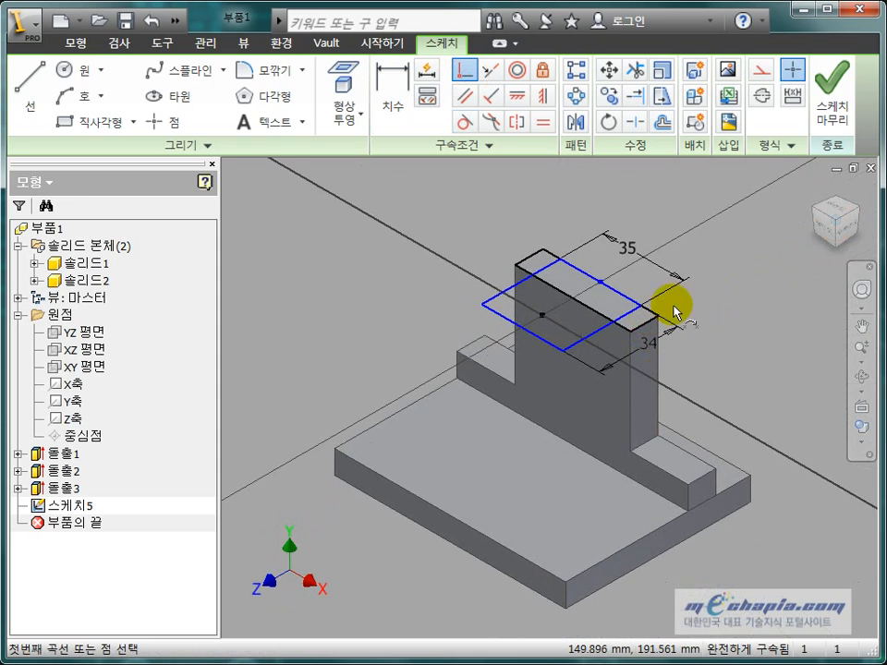
pyautogui.moveTo(675, 312); pyautogui.dragTo(677, 394, button='middle')
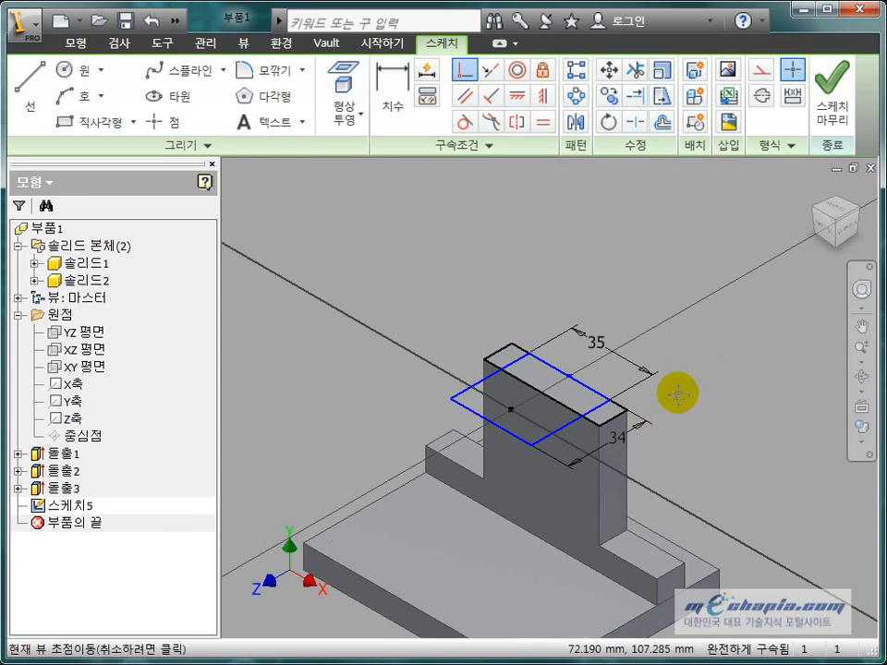
pyautogui.scroll(3, 646, 409)
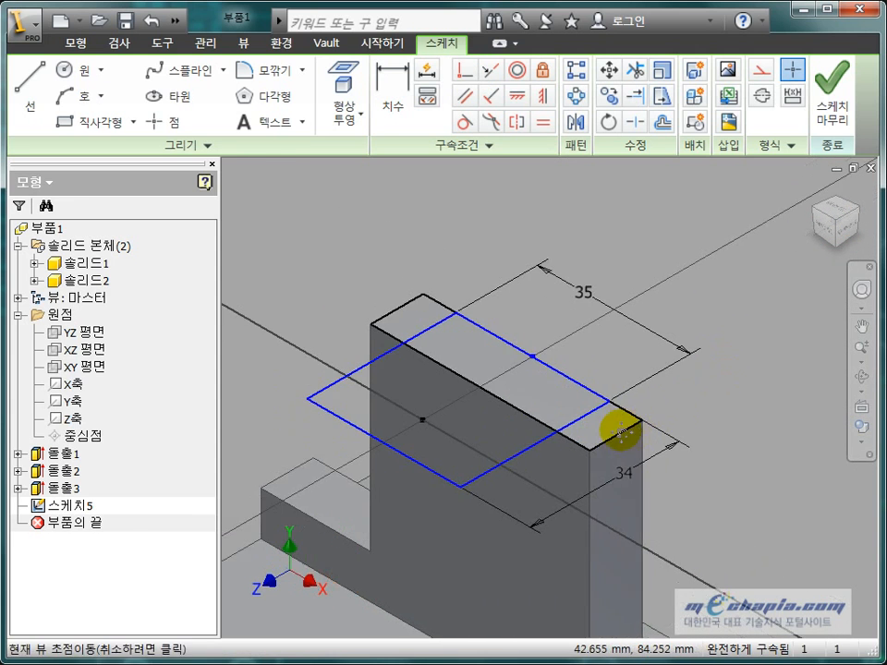
pyautogui.moveTo(620, 432); pyautogui.dragTo(711, 432, button='middle')
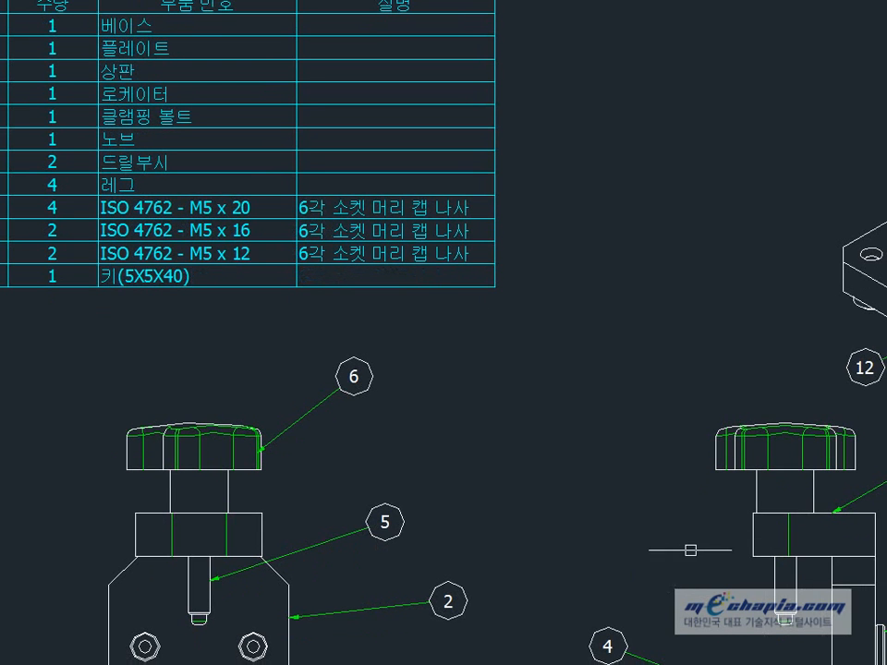
pyautogui.scroll(3, 658, 539)
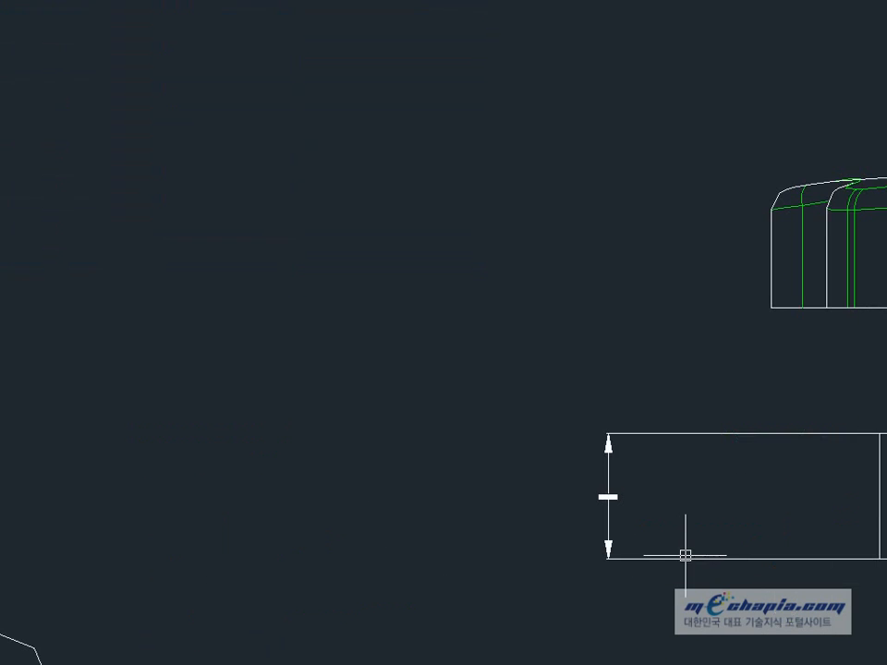
pyautogui.scroll(-3, 655, 556)
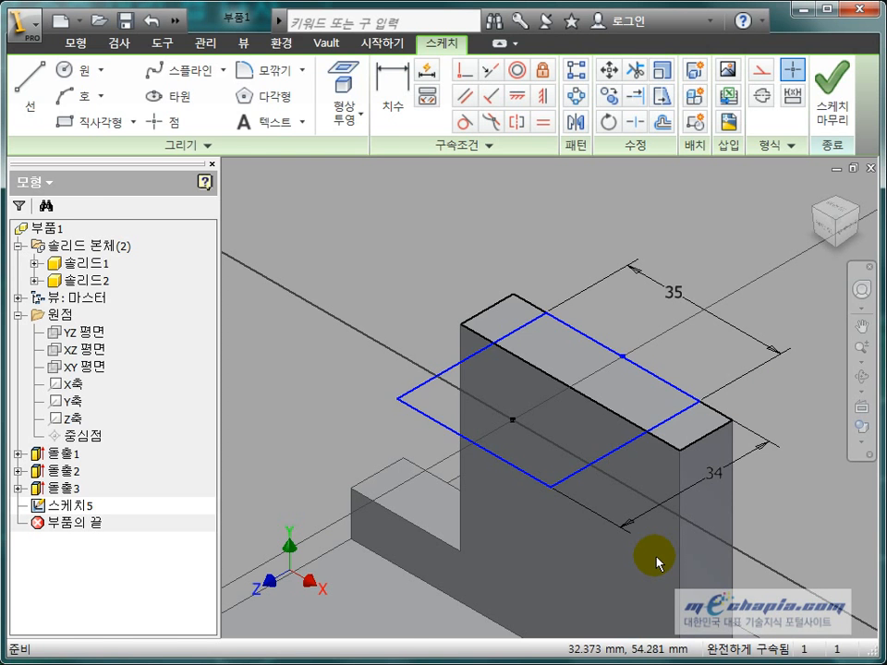
# - Extrude the top plate's rectangle 12 mm upward as a new solid
pyautogui.press('e')
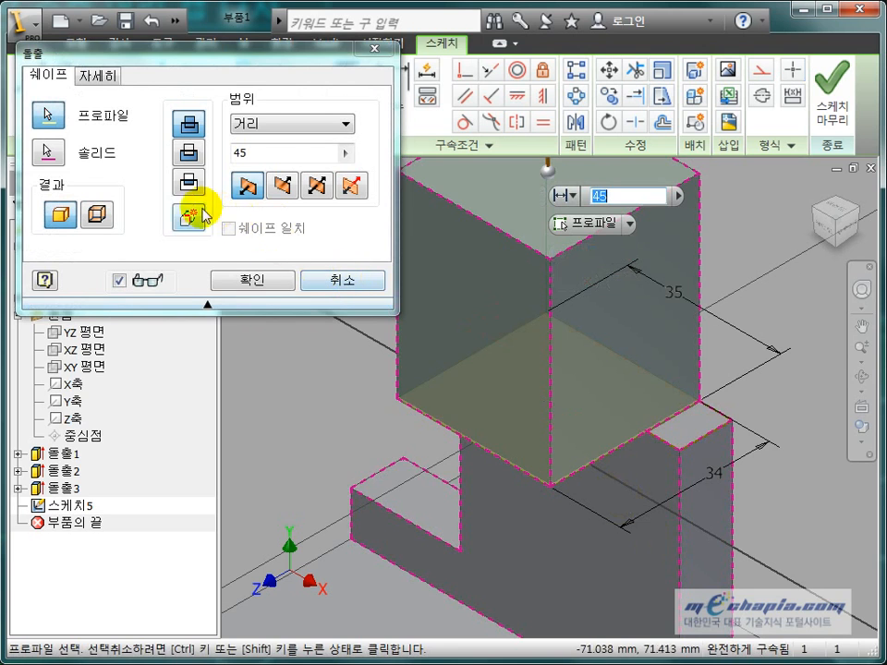
pyautogui.click(190, 218)
pyautogui.doubleClick(273, 151)
pyautogui.write('12')
pyautogui.click(252, 281)
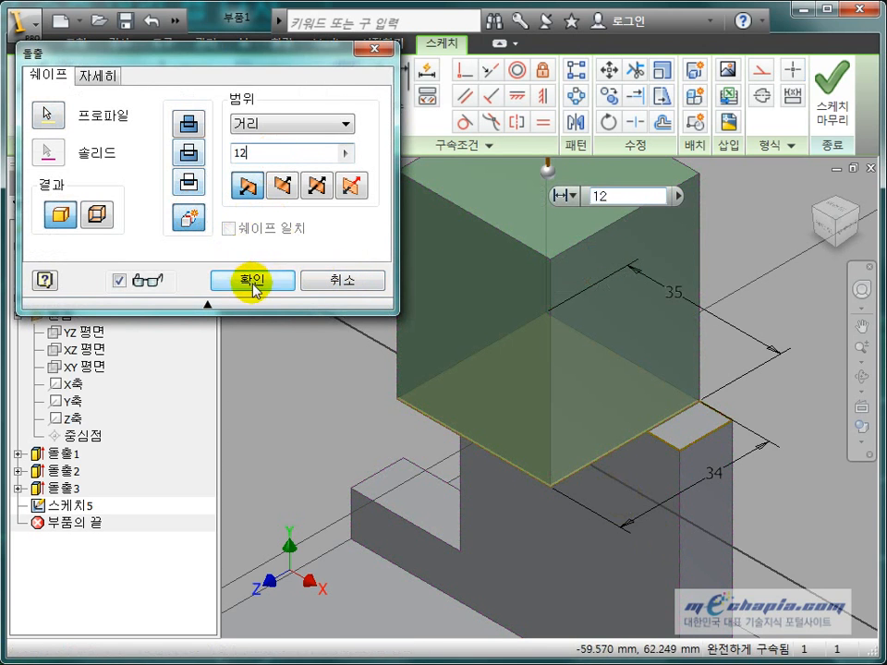
# - Examine the assembly drawing's side view and parts list to identify part 4, the locator (로케이터)
pyautogui.scroll(-2, 559, 347)
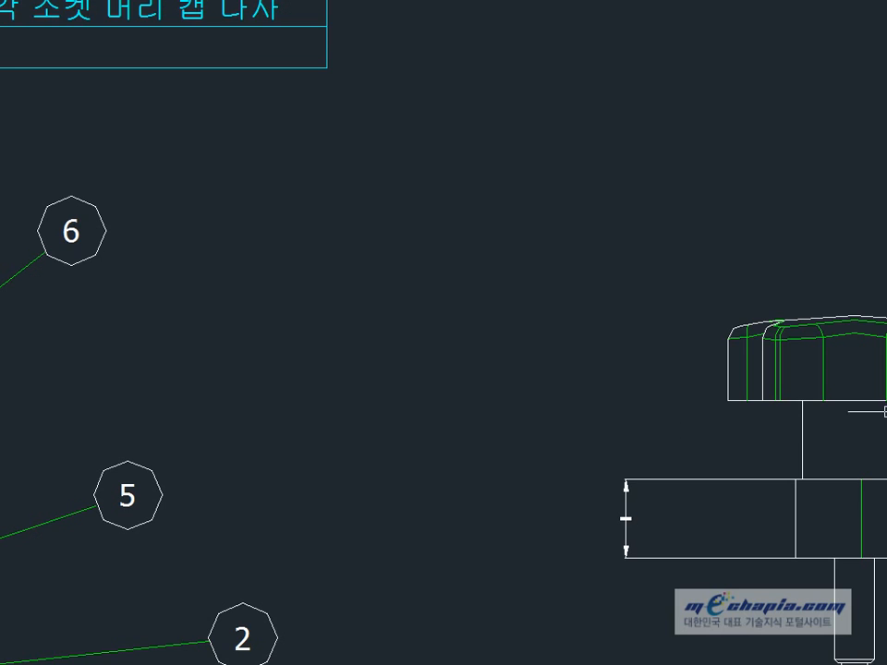
pyautogui.scroll(-5, 673, 433)
pyautogui.moveTo(708, 403); pyautogui.dragTo(652, 415, button='middle')
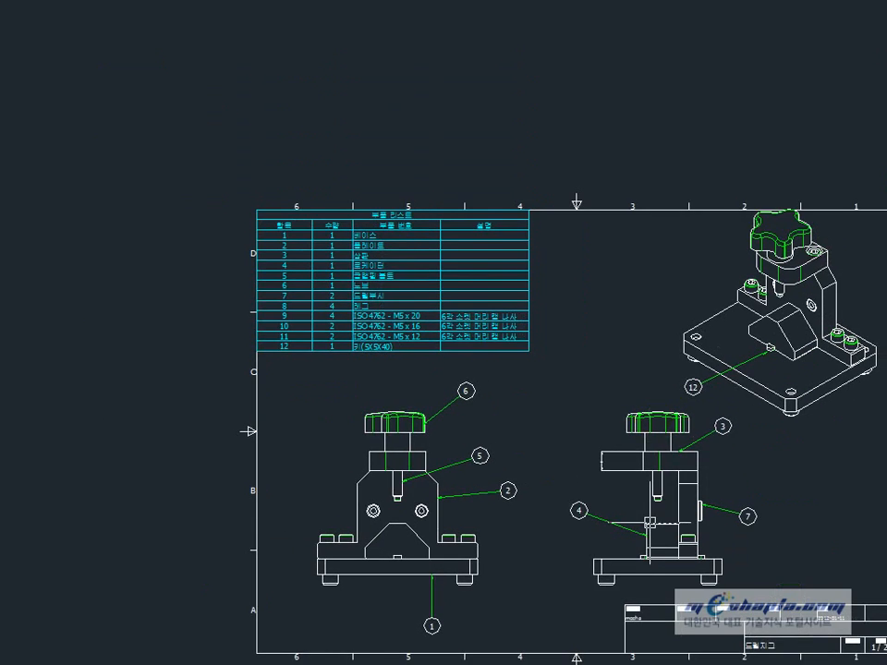
pyautogui.scroll(3, 647, 523)
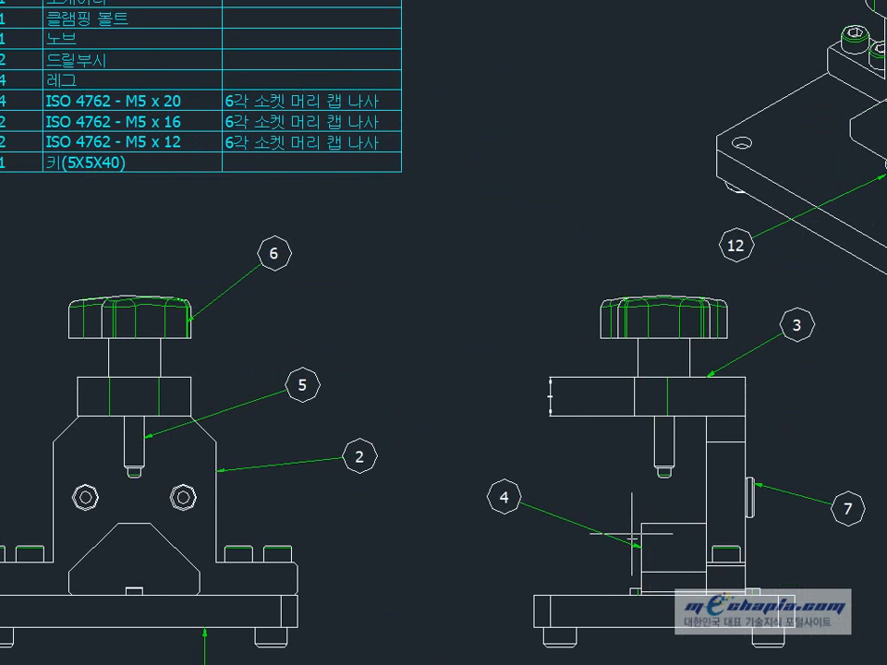
pyautogui.scroll(-3, 631, 536)
pyautogui.scroll(2, 176, 250)
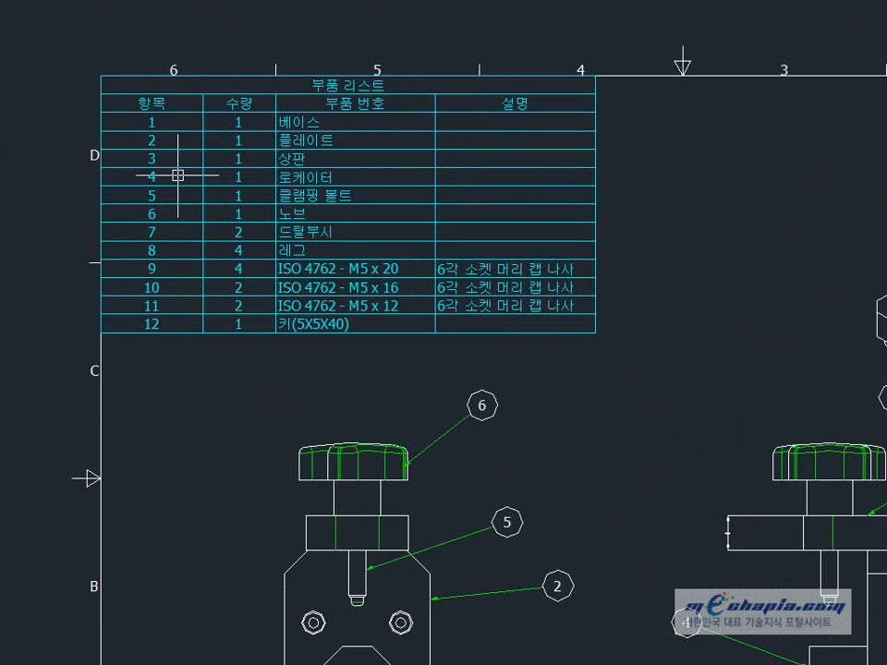
pyautogui.moveTo(417, 458); pyautogui.dragTo(417, 413, button='middle')
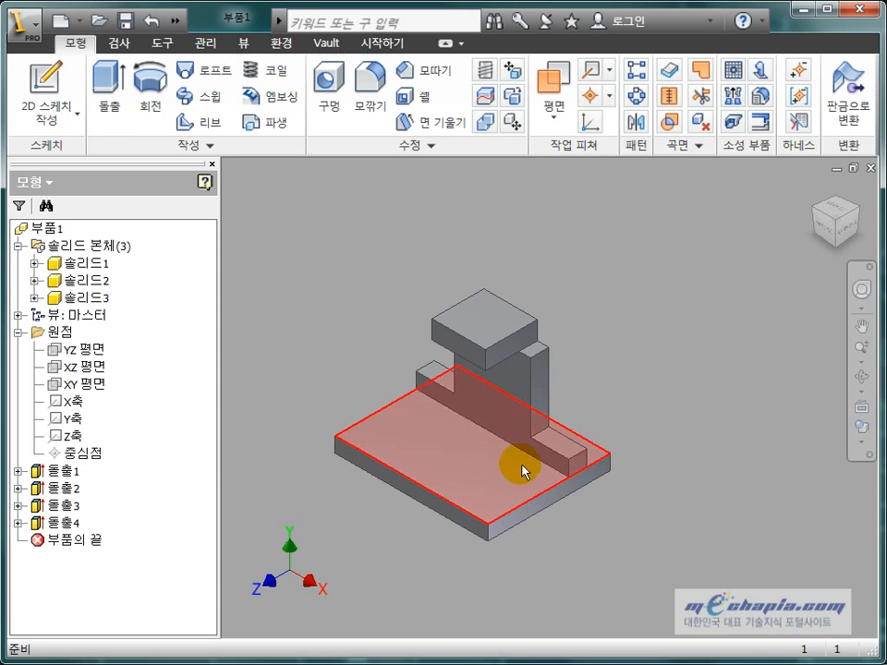
# - Start a sketch on the upright plate's front face and draw a rectangle for the locator in its lower middle area
pyautogui.click(511, 421)
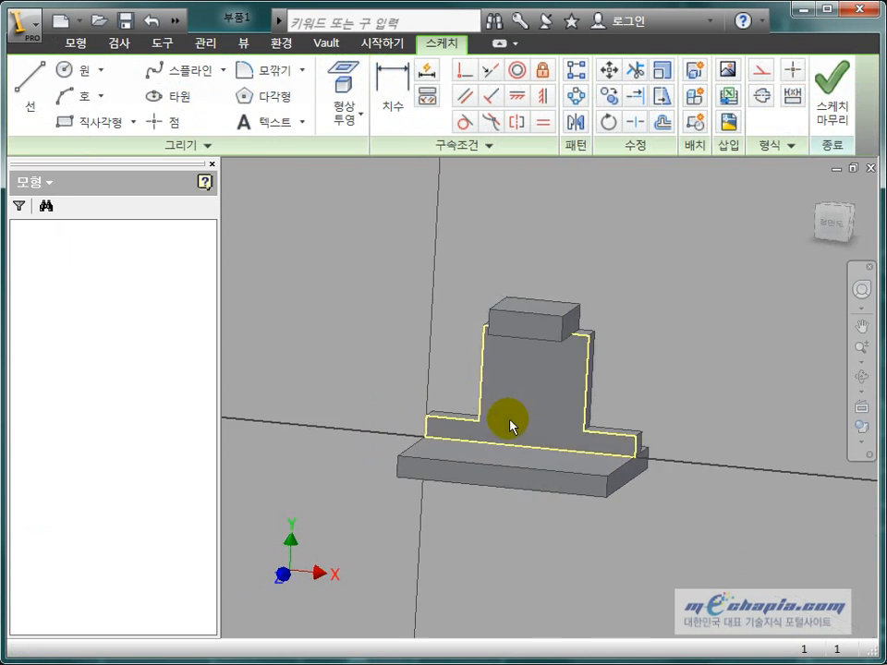
pyautogui.click(101, 125)
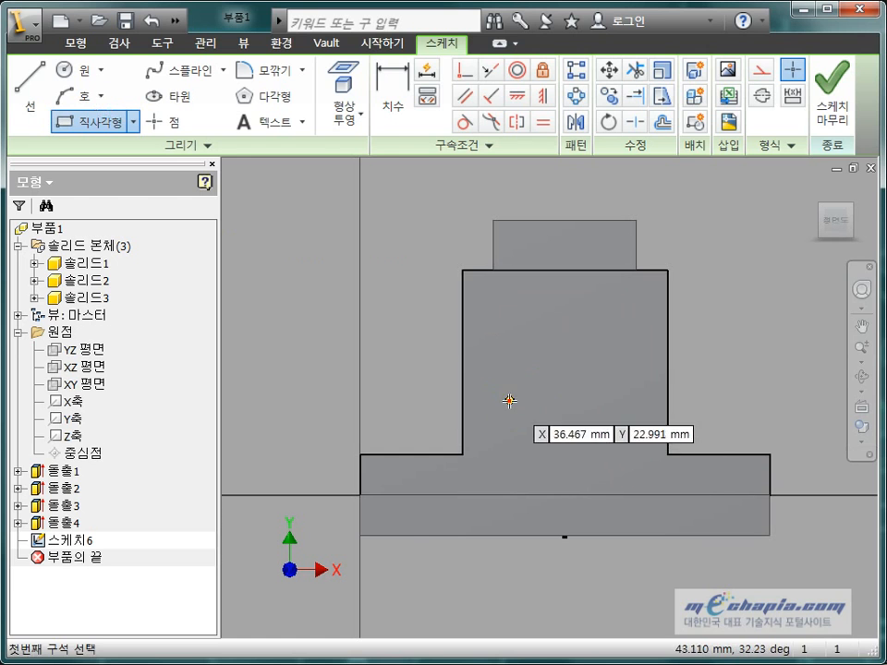
pyautogui.click(509, 400)
pyautogui.click(633, 471)
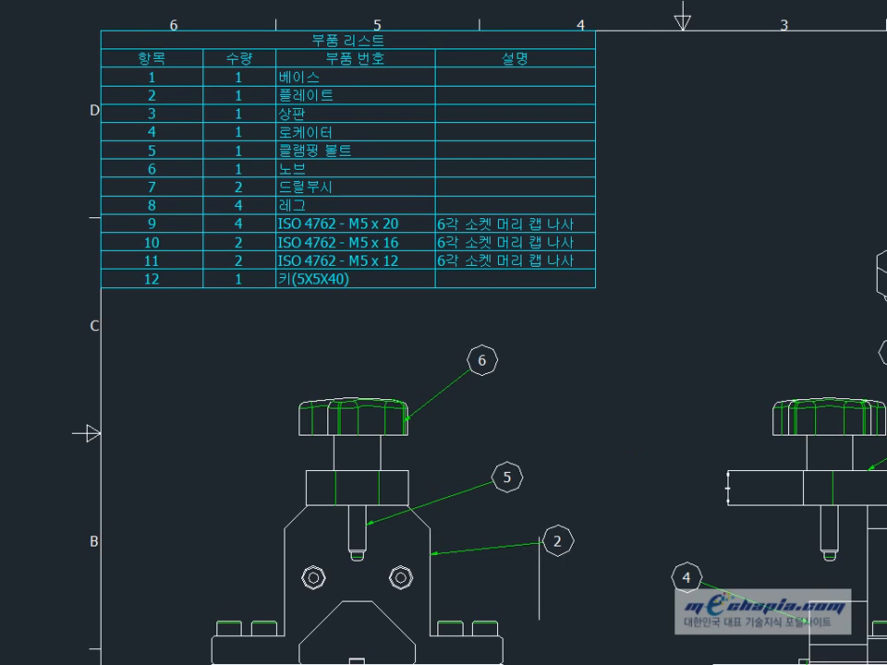
# - Measure the locator's overall width and height in the front view of the assembly drawing
pyautogui.moveTo(479, 648); pyautogui.dragTo(512, 605, button='middle')
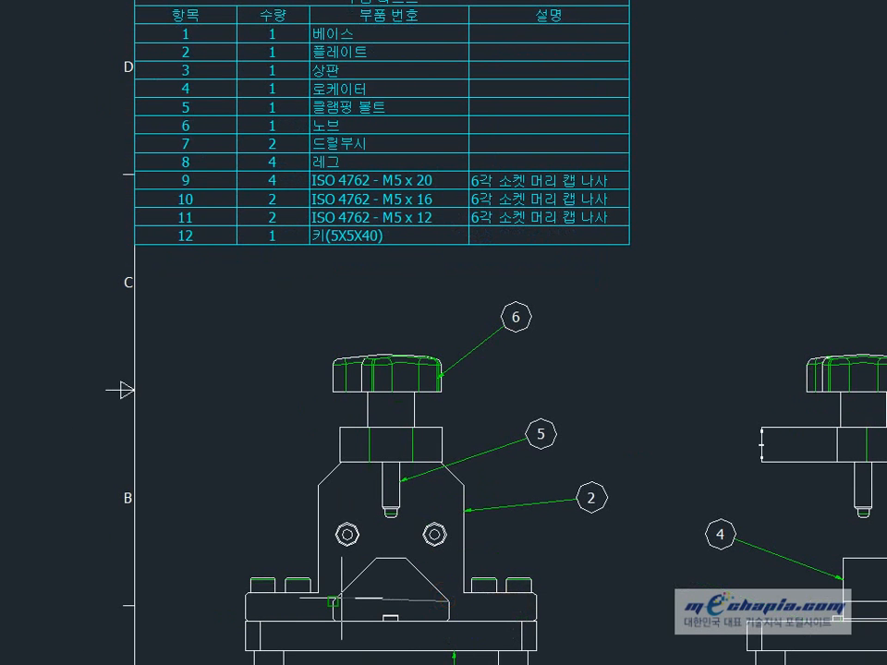
pyautogui.scroll(5, 405, 596)
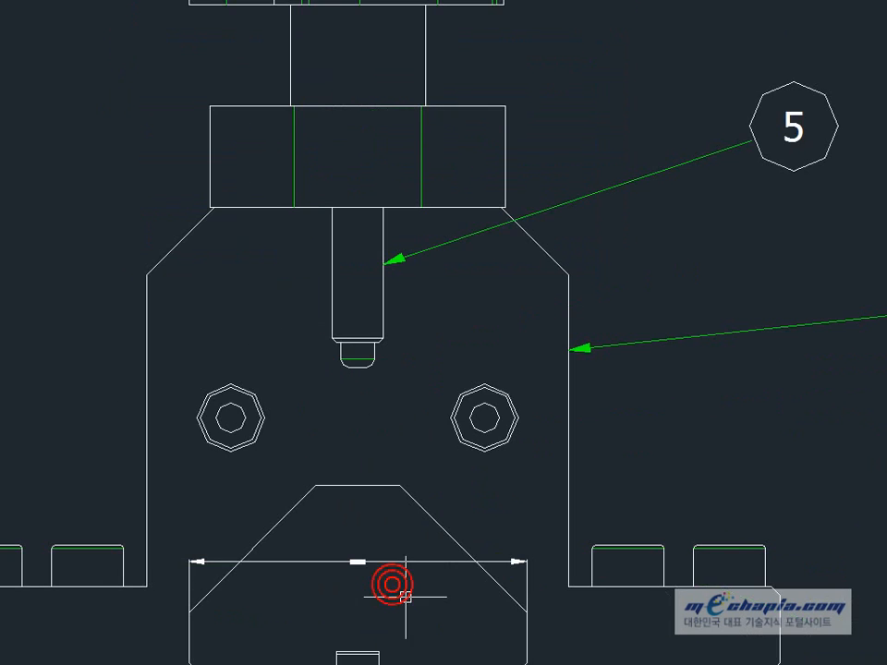
pyautogui.click(517, 664)
pyautogui.click(411, 486)
pyautogui.click(599, 598)
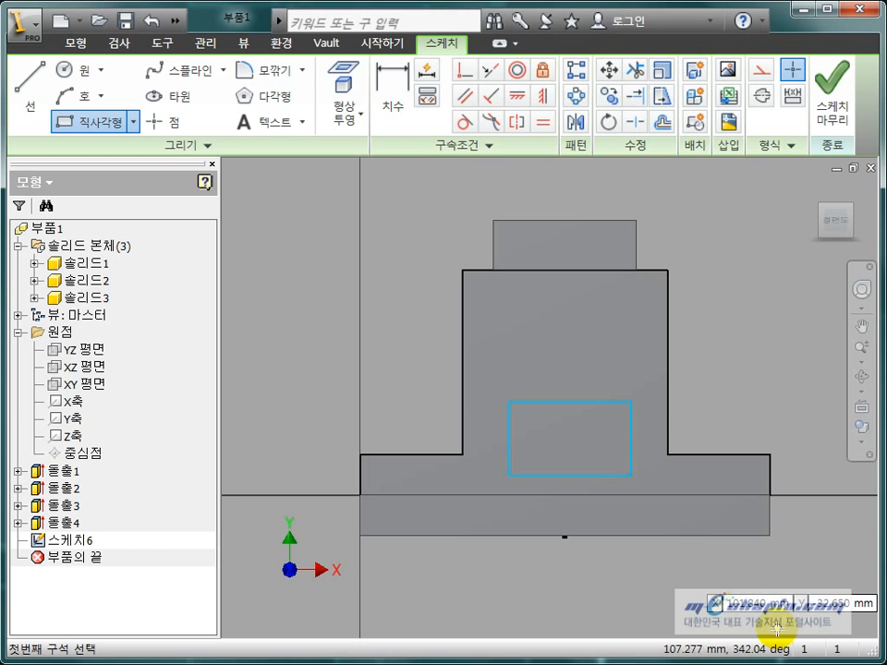
# - Dimension the locator rectangle to 40 mm wide and 22 mm high
pyautogui.press('d')
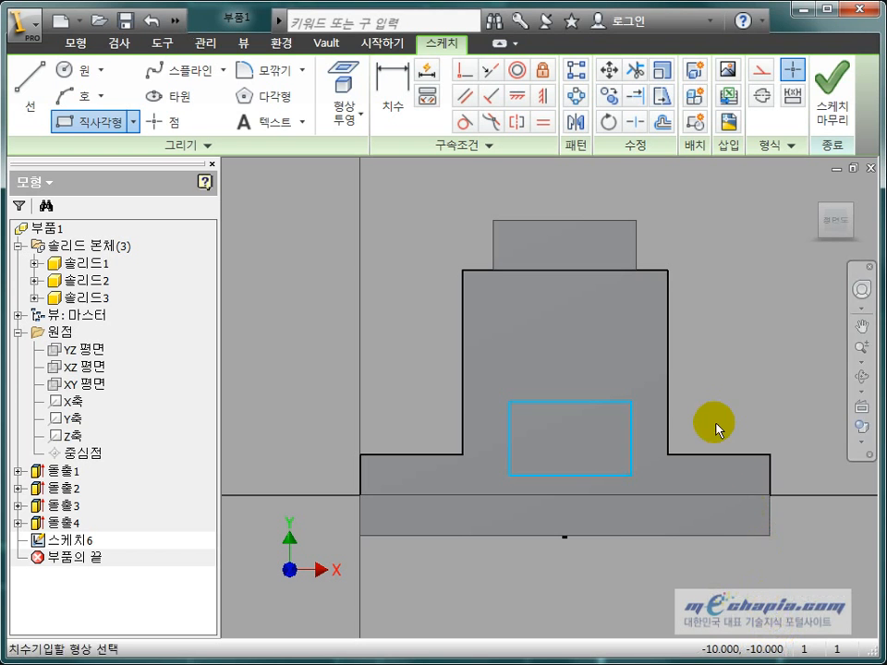
pyautogui.click(582, 403)
pyautogui.click(577, 376)
pyautogui.write('40')
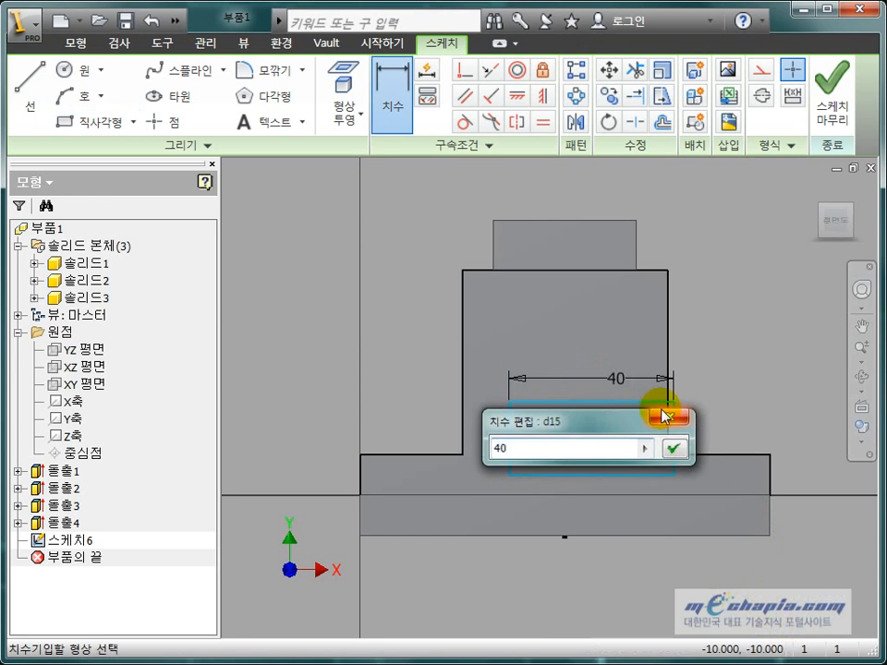
pyautogui.press('Return')
pyautogui.click(673, 431)
pyautogui.click(706, 425)
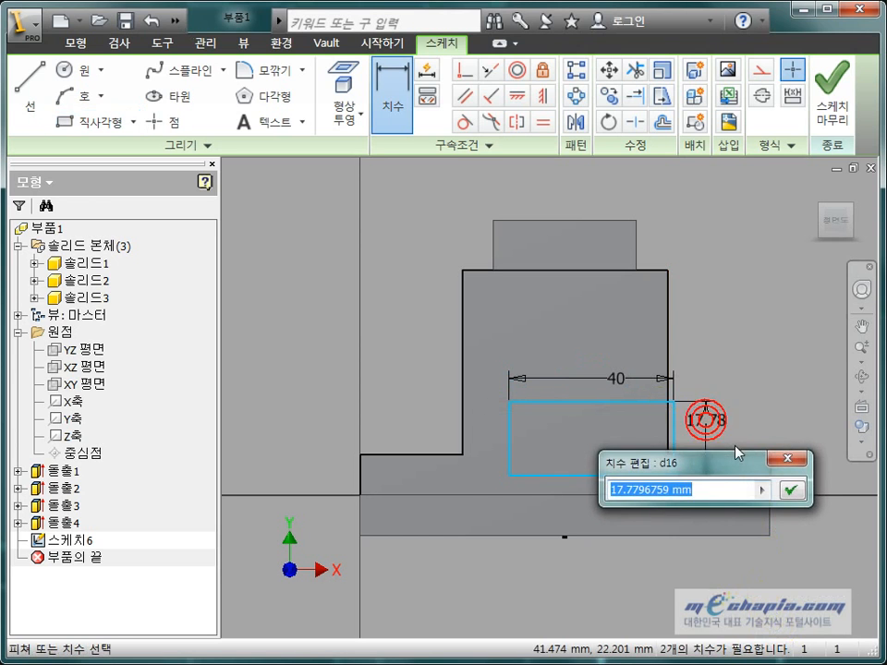
pyautogui.write('22')
pyautogui.press('Return')
pyautogui.press('Escape')
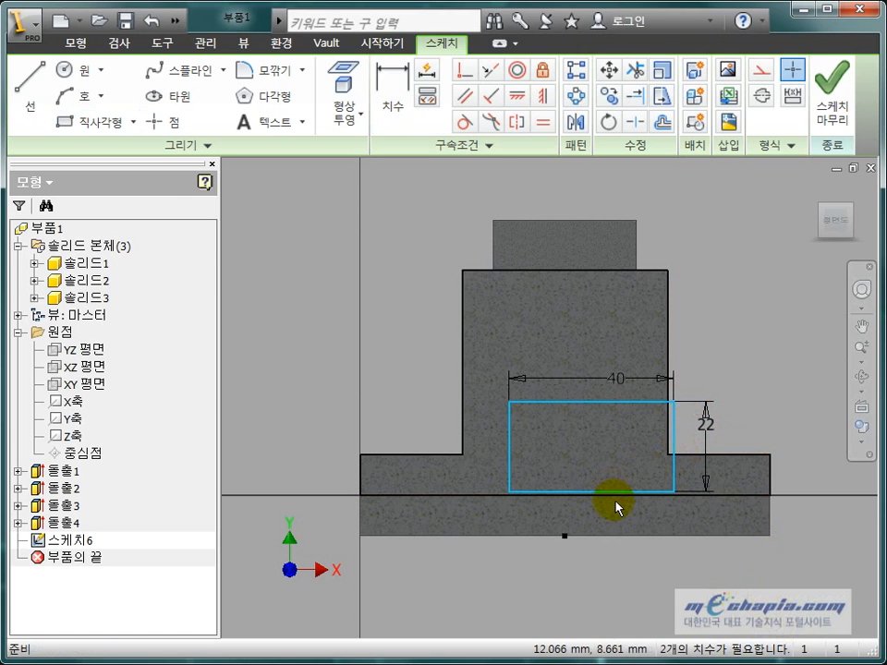
# - Move the locator rectangle up inside the plate and make its bottom edge midpoint coincident with the midpoint of the plate's bottom edge
pyautogui.moveTo(616, 509); pyautogui.dragTo(608, 467, button='middle')
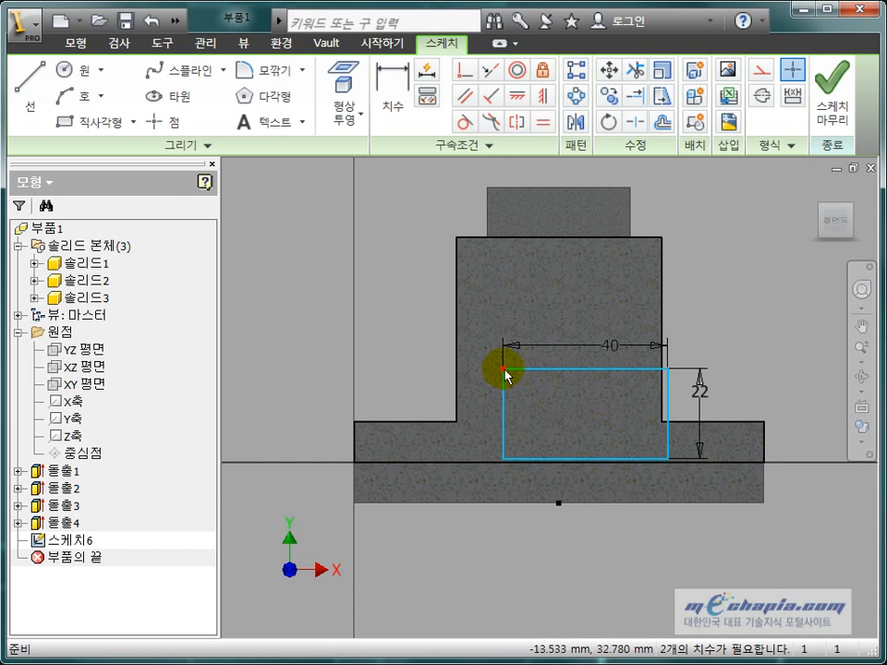
pyautogui.moveTo(504, 370); pyautogui.dragTo(468, 320)
pyautogui.click(376, 348)
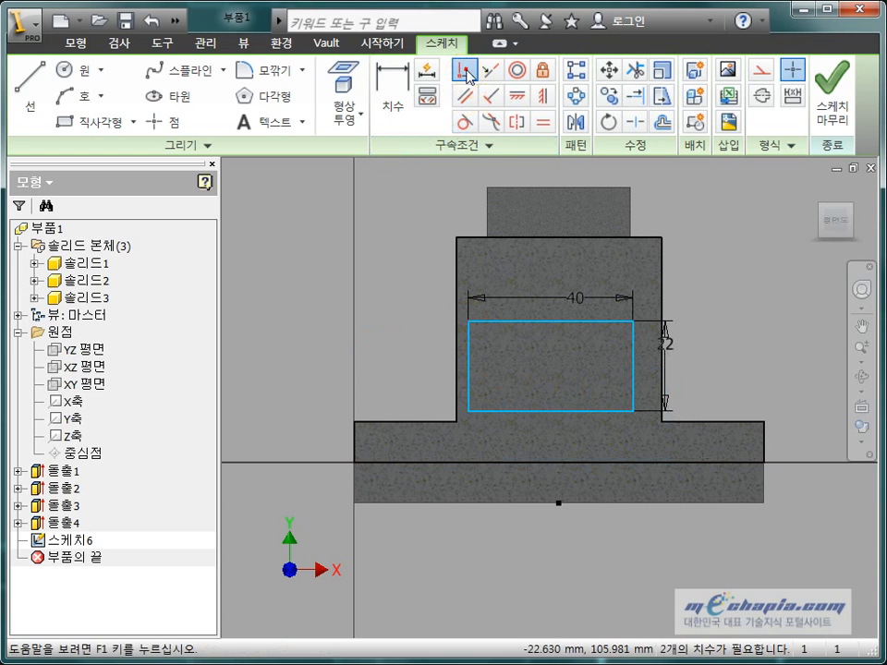
pyautogui.click(461, 68)
pyautogui.click(553, 412)
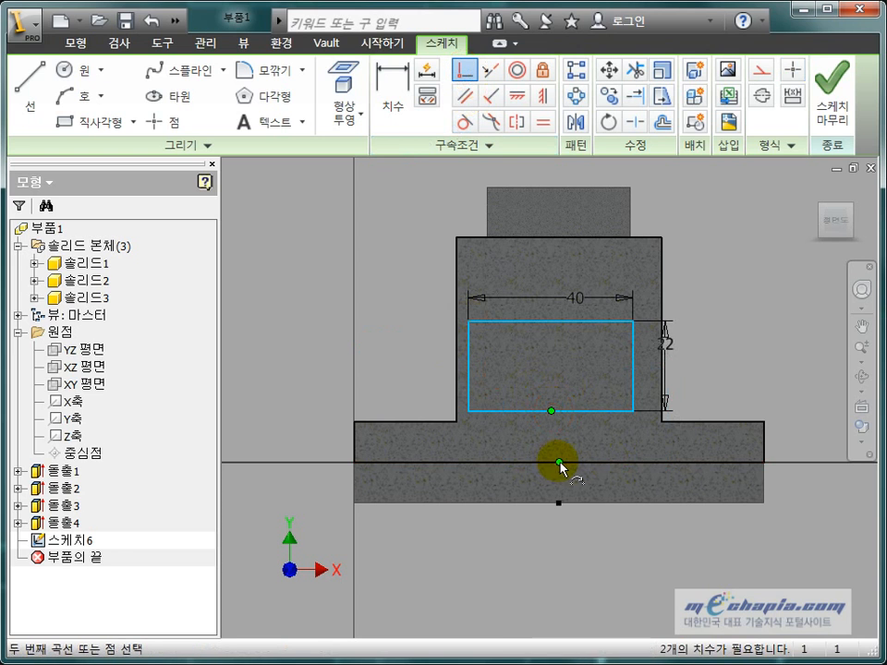
pyautogui.click(558, 462)
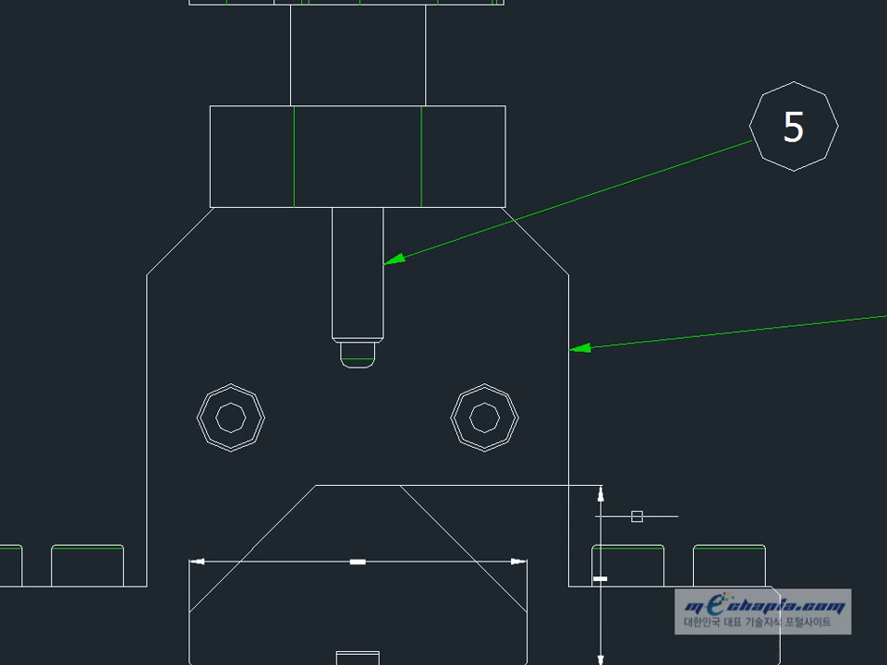
# - Check the locator's depth in the drawing's side view and extrude its rectangle 20 mm forward as a new solid
pyautogui.scroll(-4, 636, 516)
pyautogui.moveTo(788, 509); pyautogui.dragTo(699, 505, button='middle')
pyautogui.scroll(3, 802, 511)
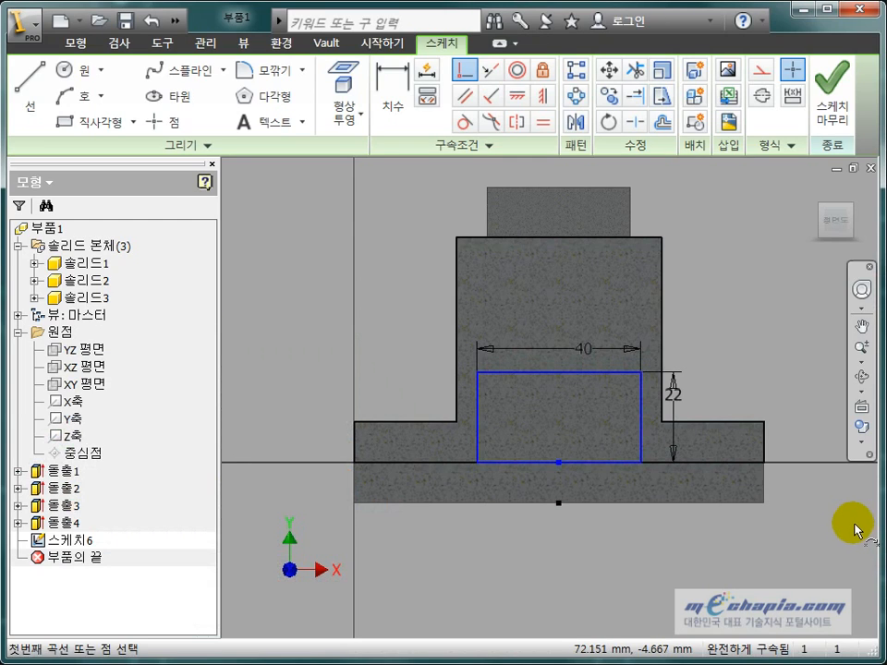
pyautogui.press('e')
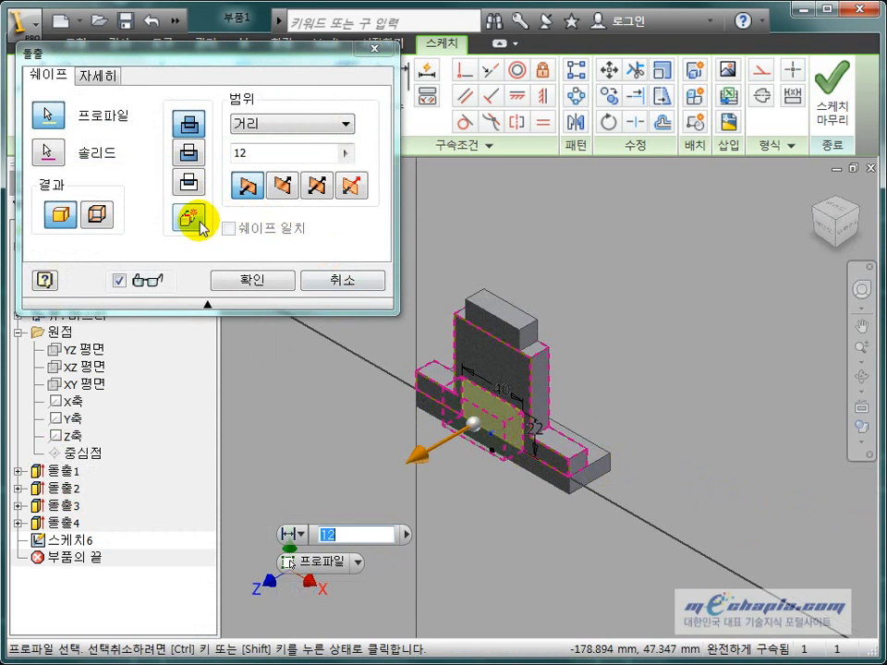
pyautogui.click(196, 225)
pyautogui.moveTo(262, 156); pyautogui.dragTo(232, 165)
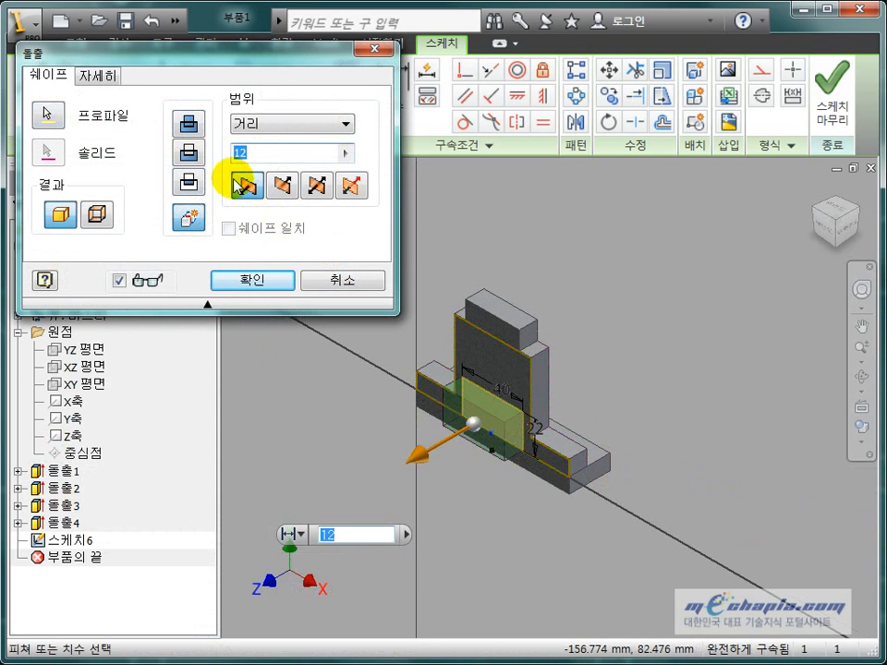
pyautogui.write('20')
pyautogui.press('Return')
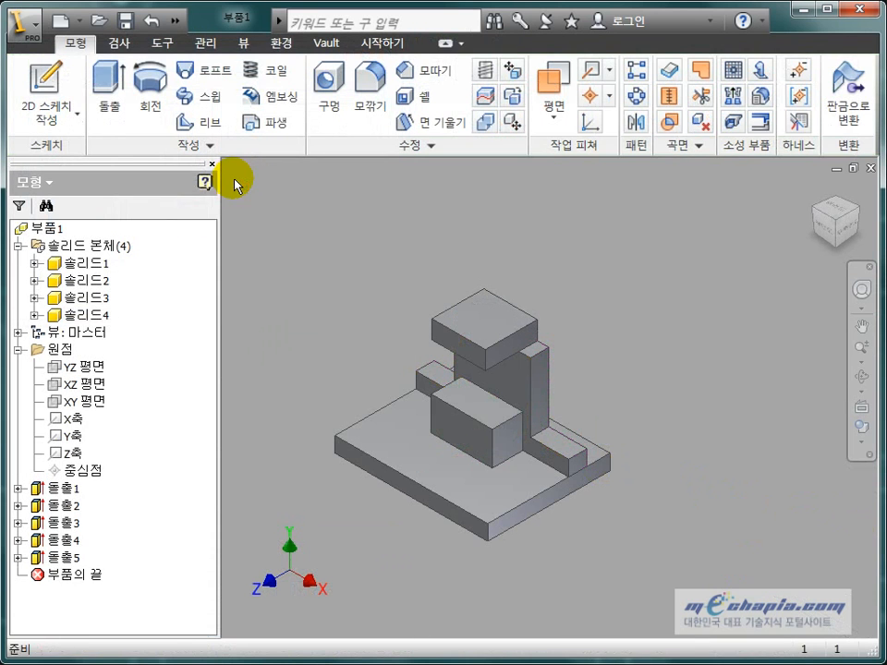
# - Highlight the locator's solid in the model and inspect its position between the base and upright plate
pyautogui.click(102, 314)
pyautogui.scroll(4, 526, 426)
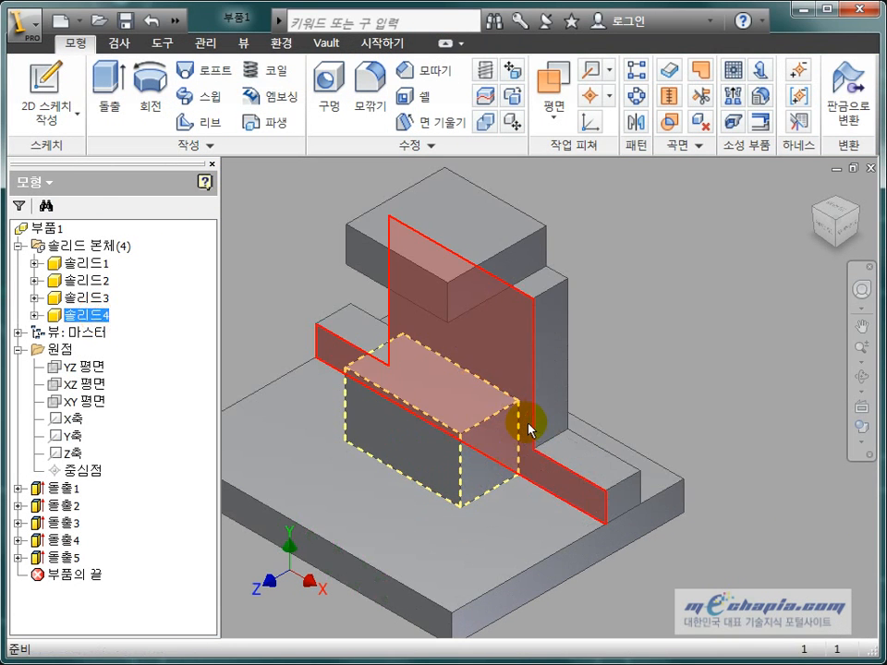
pyautogui.keyDown('shift'); pyautogui.moveTo(529, 428); pyautogui.dragTo(547, 420, button='middle'); pyautogui.keyUp('shift')
pyautogui.click(665, 335)
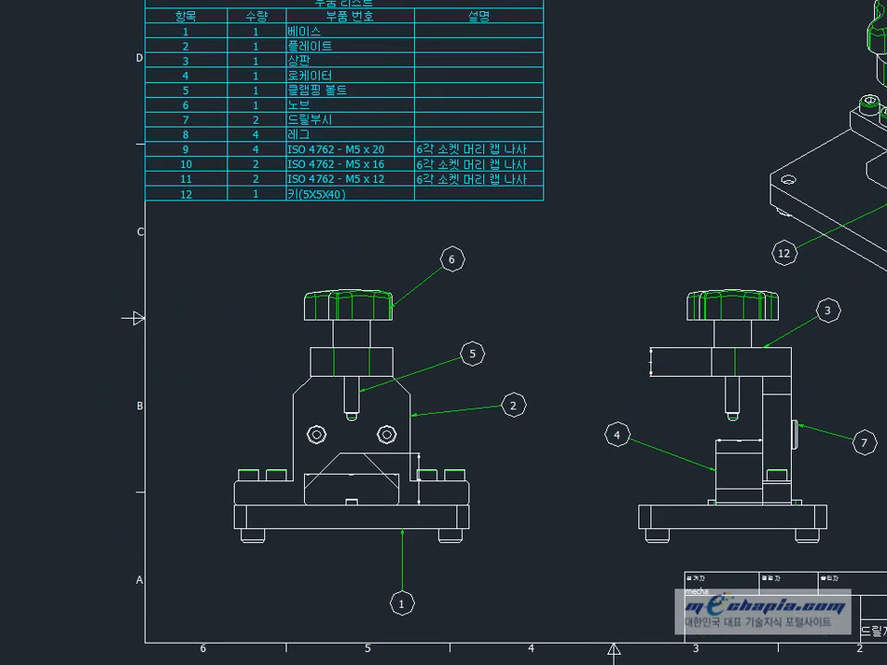
# - Compare the modelled solids with the isometric and side views of the assembly drawing
pyautogui.moveTo(748, 335)
pyautogui.mouseDown(button='middle')
pyautogui.moveTo(733, 362)
pyautogui.moveTo(531, 466)
pyautogui.mouseUp(button='middle')
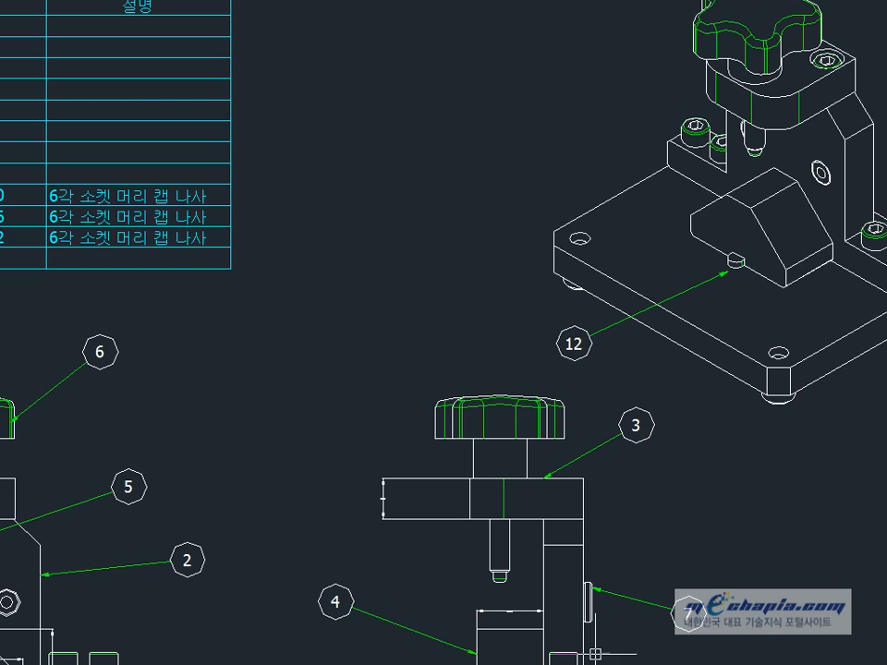
pyautogui.hotkey('alt', 'Tab')
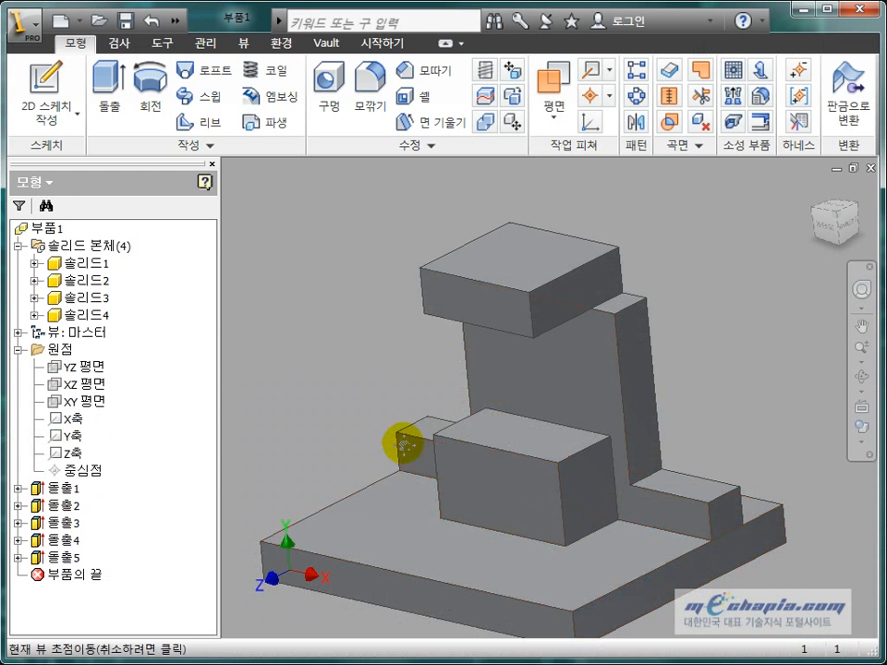
pyautogui.moveTo(405, 444); pyautogui.dragTo(463, 395, button='middle')
pyautogui.hotkey('alt', 'Tab')
pyautogui.moveTo(593, 315); pyautogui.dragTo(580, 364, button='middle')
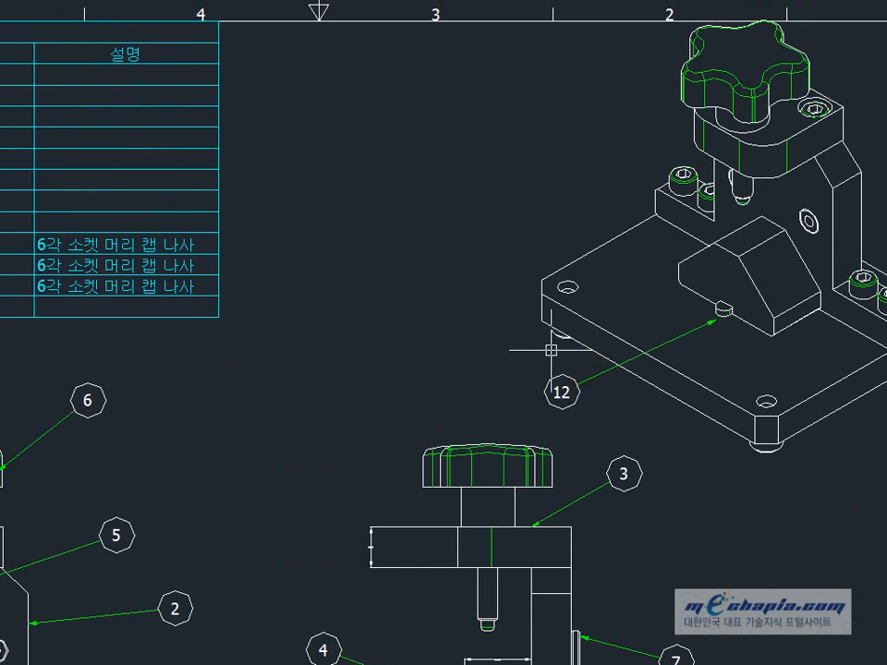
pyautogui.moveTo(503, 442); pyautogui.dragTo(570, 342, button='middle')
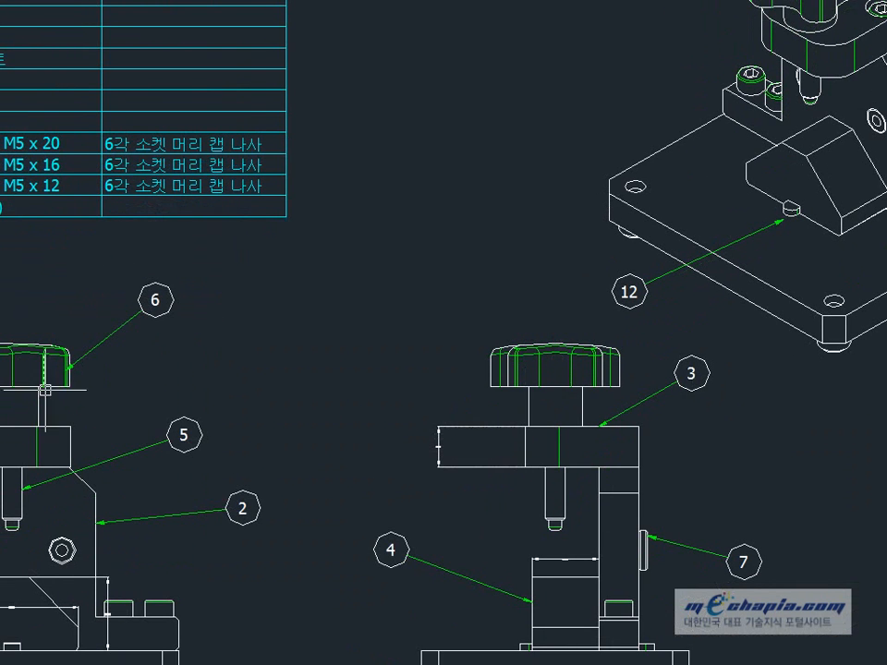
# - Examine the part drawings of the clamping bolt, knob and remaining components beside the assembly sheet
pyautogui.scroll(-6, 96, 465)
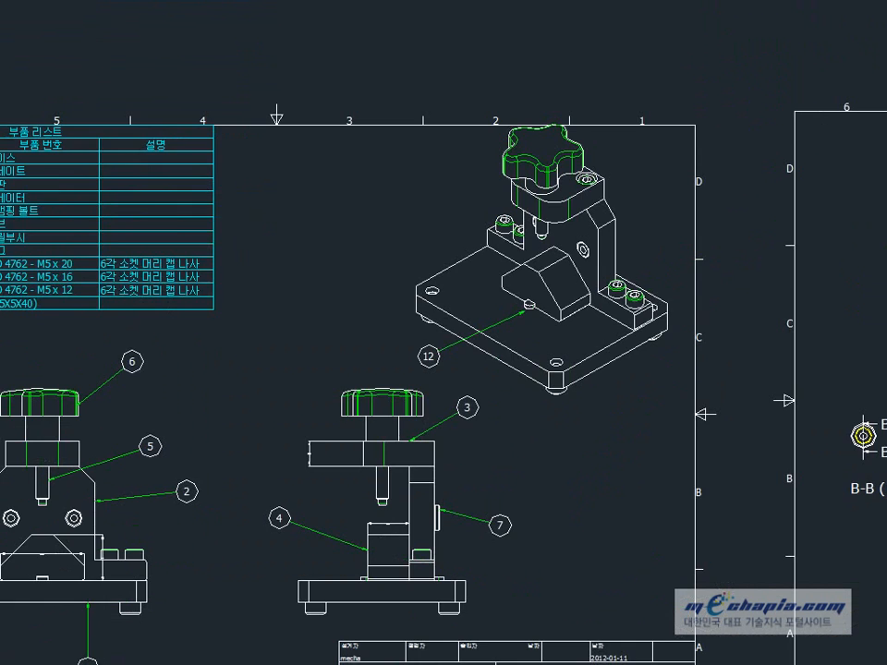
pyautogui.moveTo(854, 444); pyautogui.dragTo(772, 437, button='middle')
pyautogui.scroll(2, 445, 556)
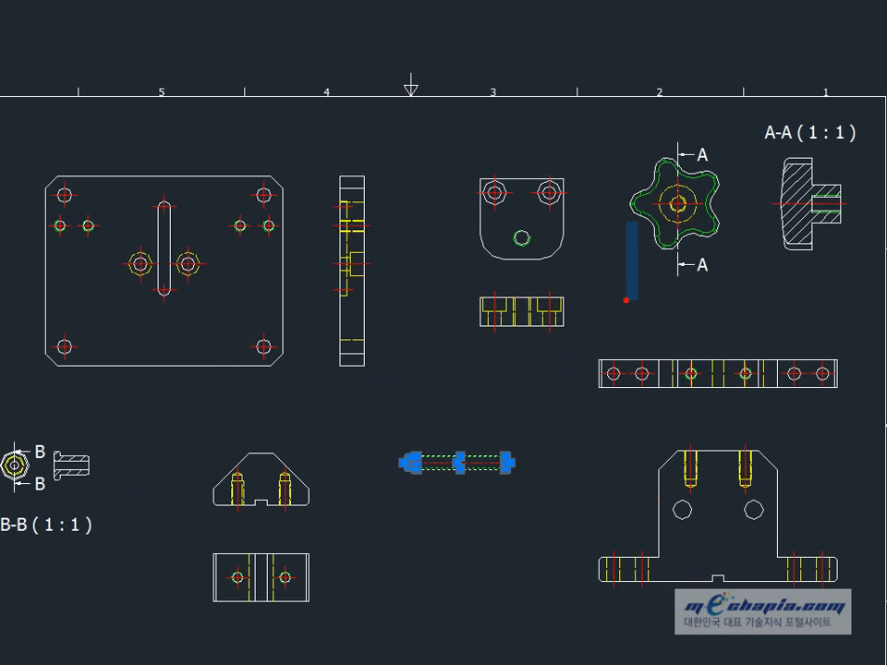
pyautogui.click(635, 275)
pyautogui.press('Escape')
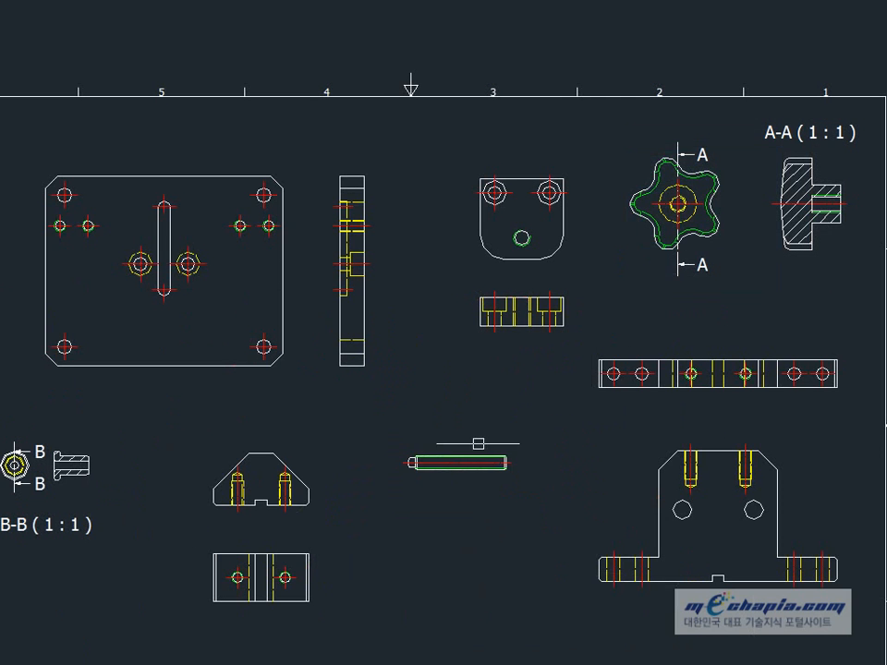
pyautogui.moveTo(479, 444); pyautogui.dragTo(529, 486, button='middle')
pyautogui.scroll(3, 742, 266)
pyautogui.scroll(-2, 679, 350)
pyautogui.moveTo(418, 502)
pyautogui.mouseDown(button='middle')
pyautogui.moveTo(606, 447)
pyautogui.moveTo(845, 412)
pyautogui.mouseUp(button='middle')
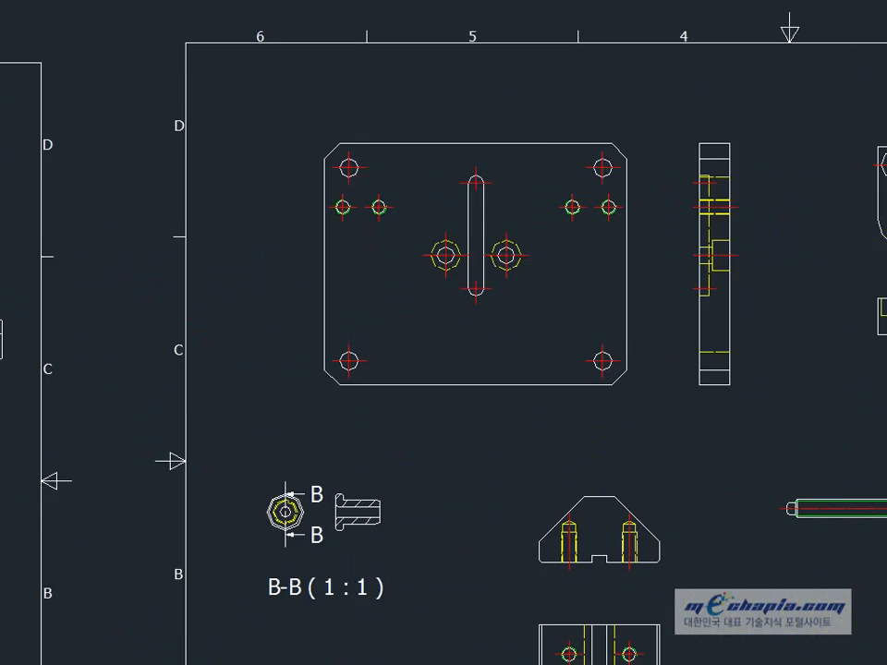
pyautogui.moveTo(288, 322)
pyautogui.mouseDown(button='middle')
pyautogui.moveTo(648, 369)
pyautogui.moveTo(886, 384)
pyautogui.mouseUp(button='middle')
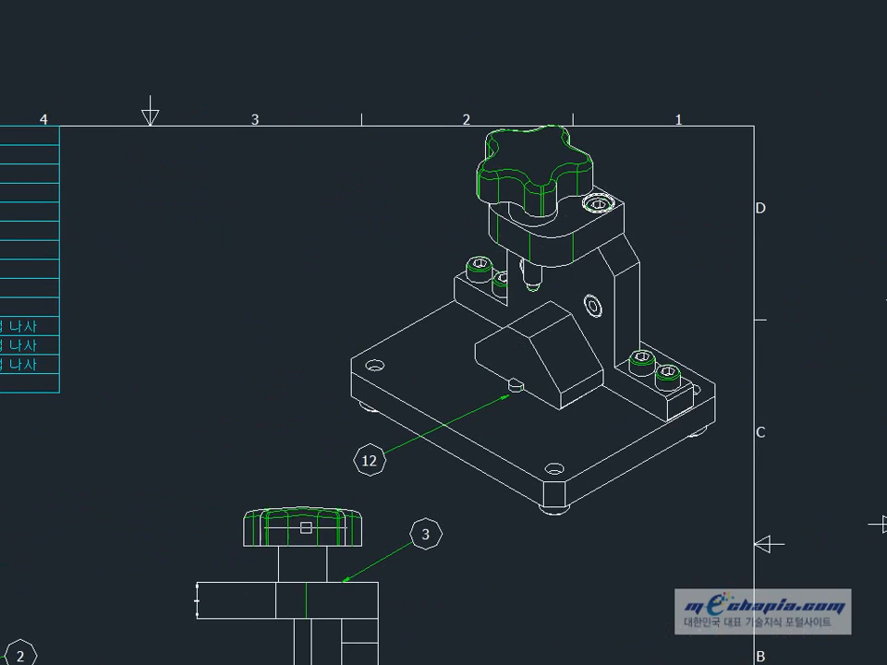
pyautogui.moveTo(461, 416); pyautogui.dragTo(746, 311, button='middle')
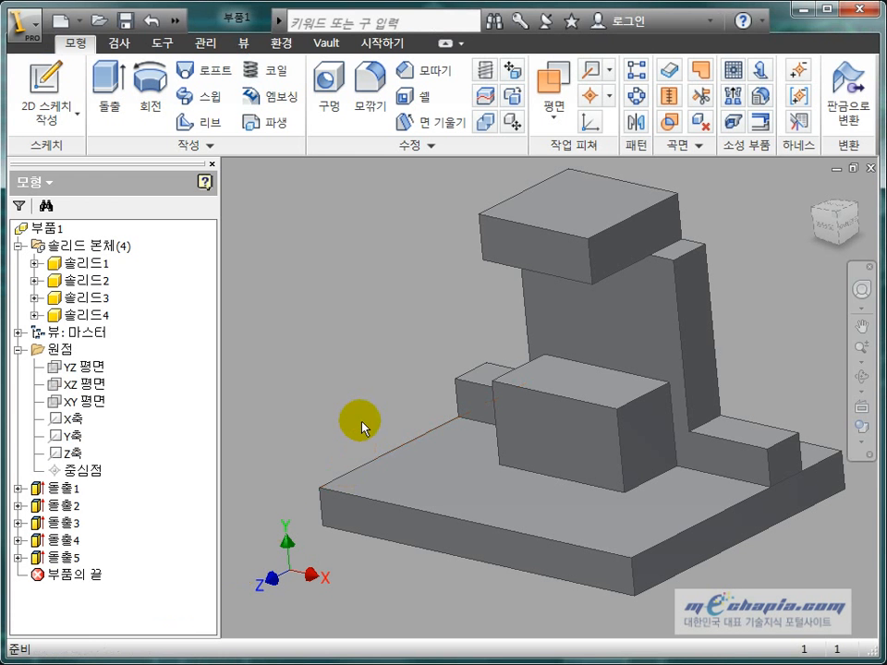
# - Start a new sketch on the YZ plane, aimed at the top plate's side profile
pyautogui.click(98, 367)
pyautogui.scroll(-3, 402, 398)
pyautogui.keyDown('shift'); pyautogui.moveTo(401, 382); pyautogui.dragTo(423, 362, button='middle'); pyautogui.keyUp('shift')
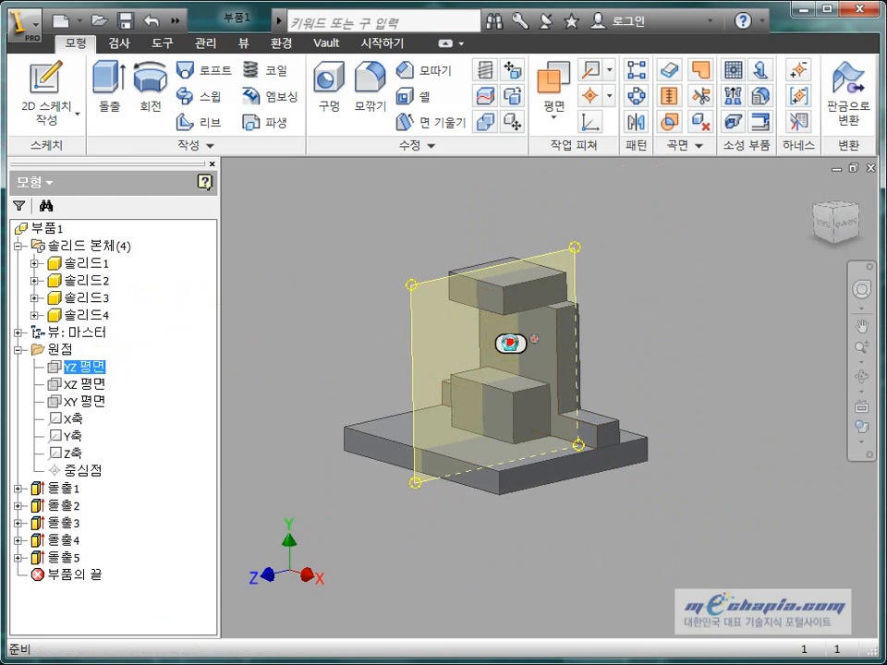
pyautogui.click(509, 343)
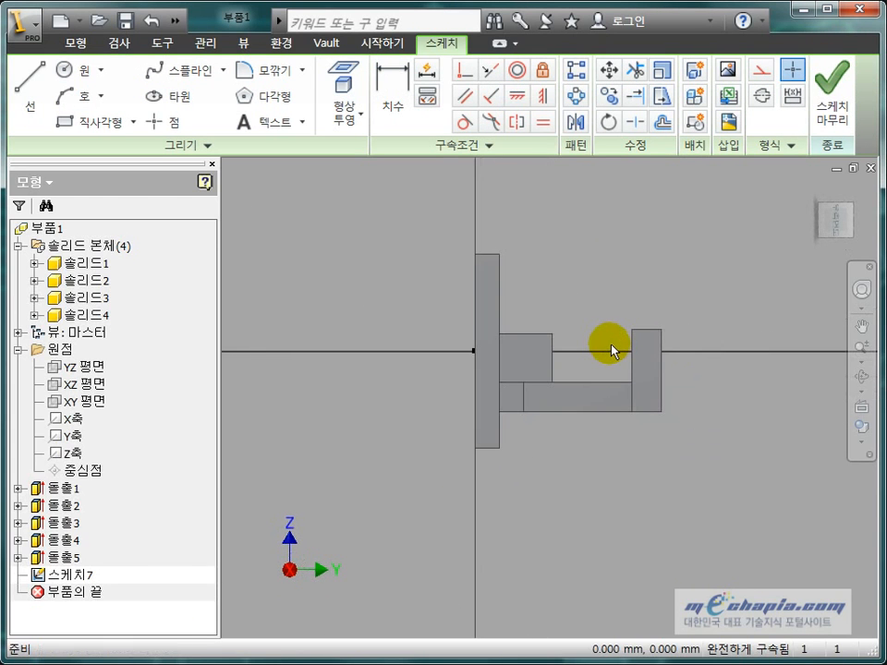
pyautogui.scroll(5, 673, 370)
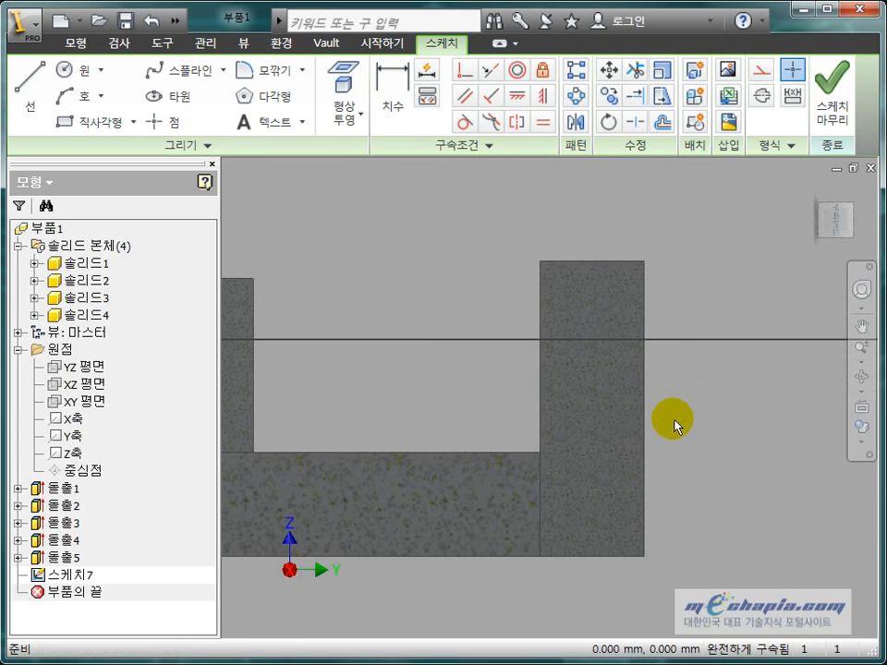
pyautogui.scroll(-2, 647, 427)
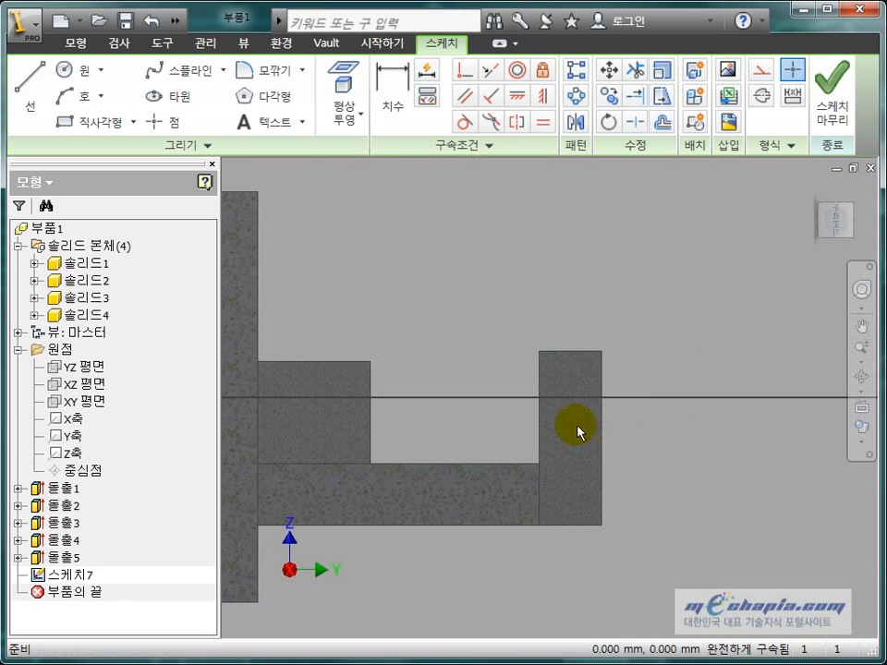
pyautogui.scroll(4, 560, 435)
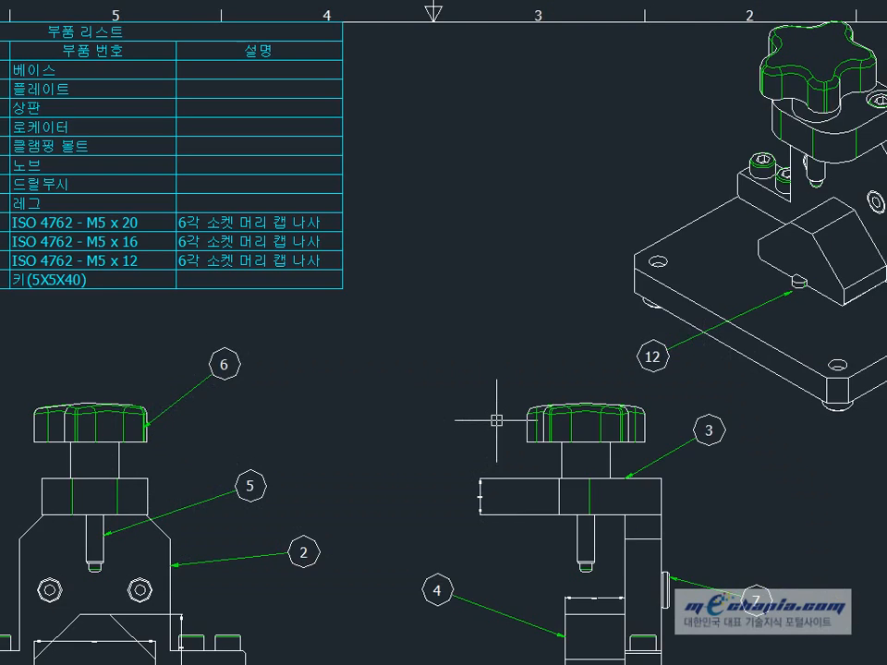
# - Delete the top plate's thickness dimension in the drawing's side view and draw a vertical centre line from the bolt tip through the knob
pyautogui.scroll(3, 587, 563)
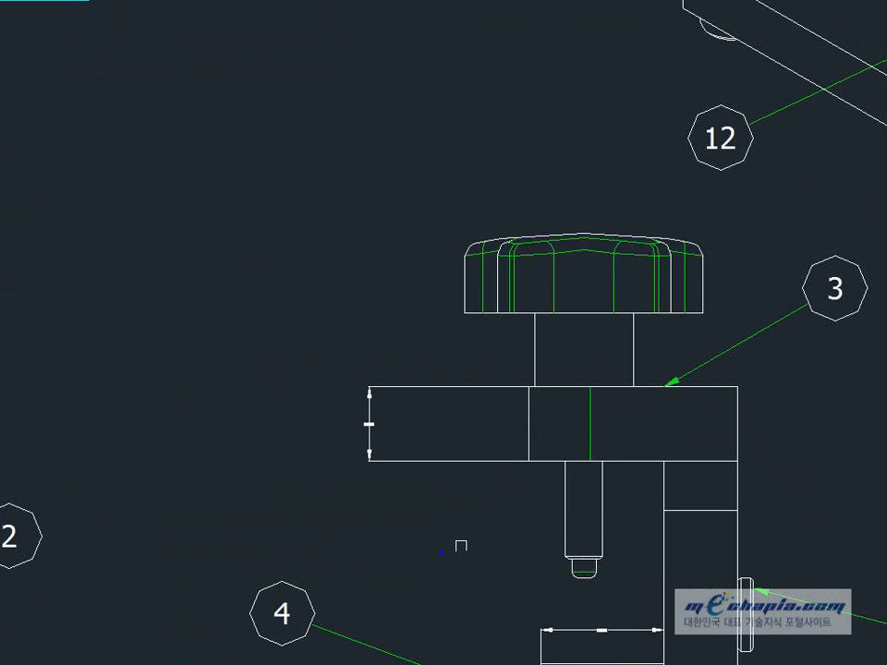
pyautogui.click(369, 441)
pyautogui.press('Delete')
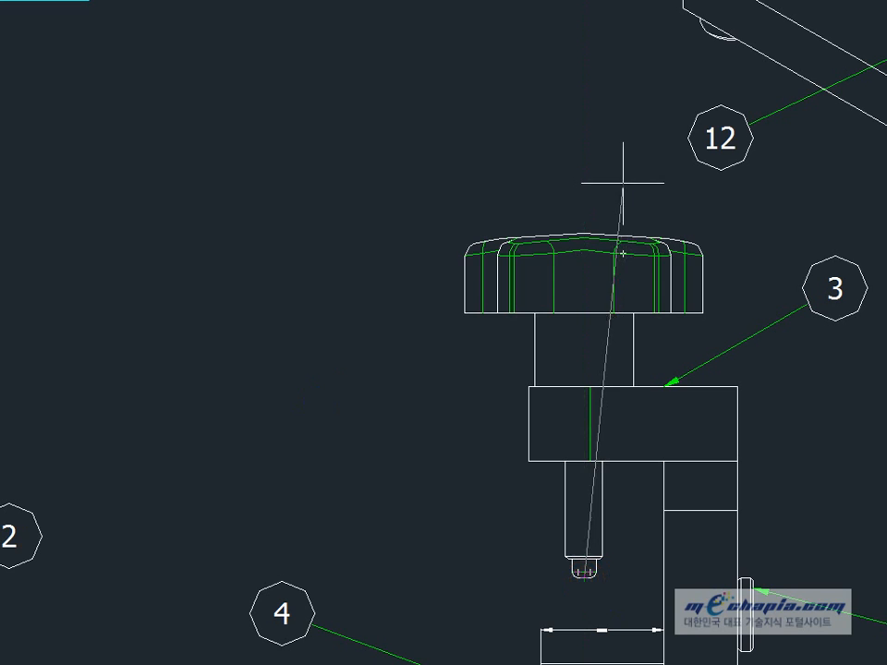
pyautogui.click(584, 167)
pyautogui.press('Return')
# - Extend the centre line below the bolt tip and dimension its horizontal distance to the top plate's front edge
pyautogui.click(585, 374)
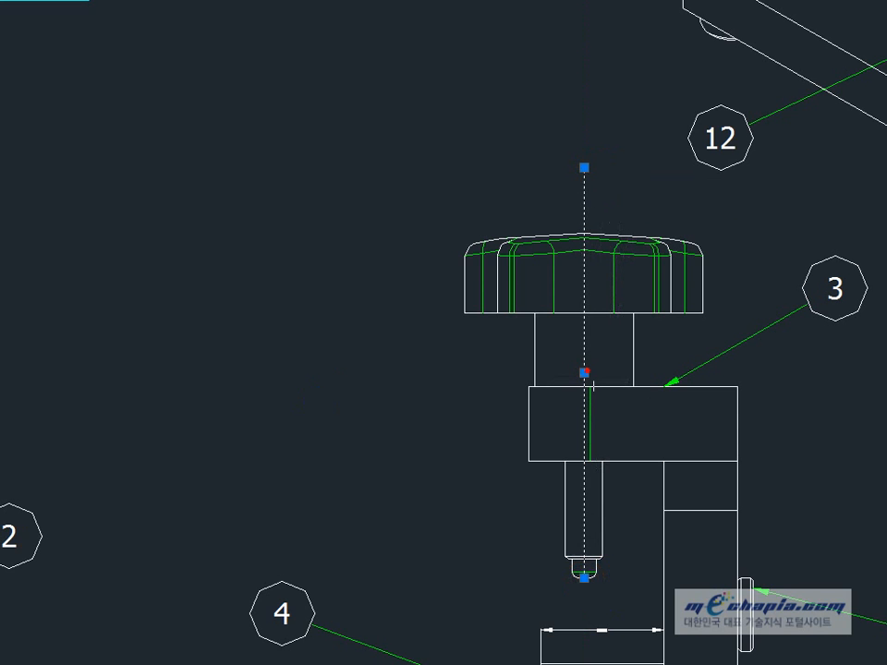
pyautogui.click(584, 577)
pyautogui.click(582, 605)
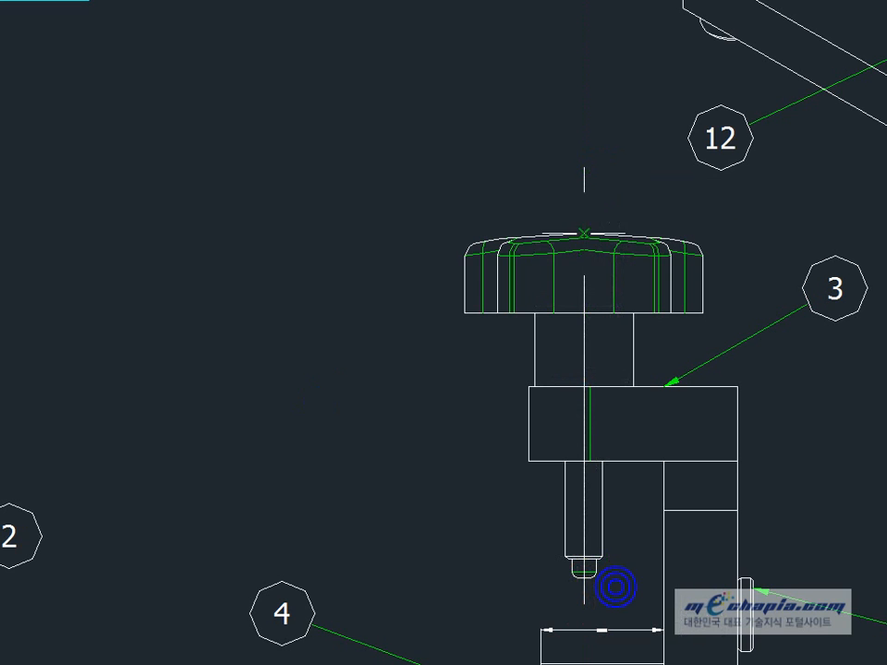
pyautogui.click(584, 168)
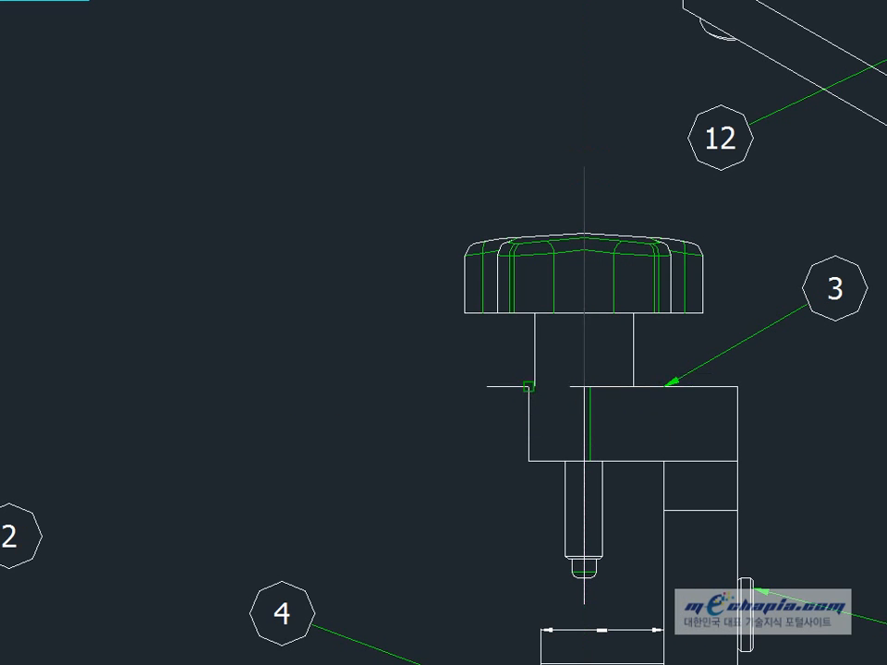
pyautogui.click(530, 385)
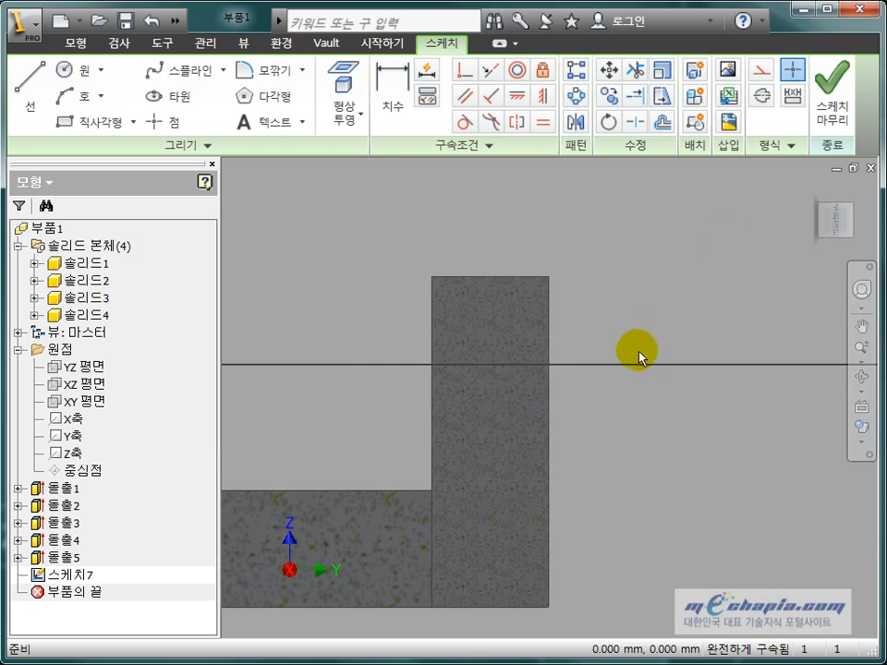
# - Sketch a horizontal line crossing the top plate's side profile, starting in the gap beside the plate and ending beyond its far face
pyautogui.press('l')
pyautogui.scroll(-3, 403, 407)
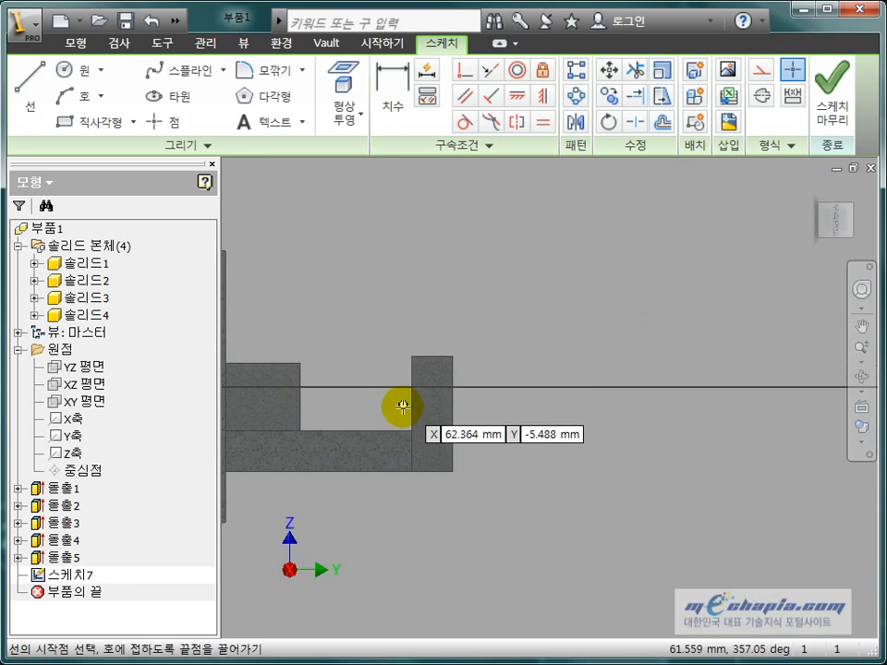
pyautogui.moveTo(403, 406); pyautogui.dragTo(468, 413, button='middle')
pyautogui.click(407, 406)
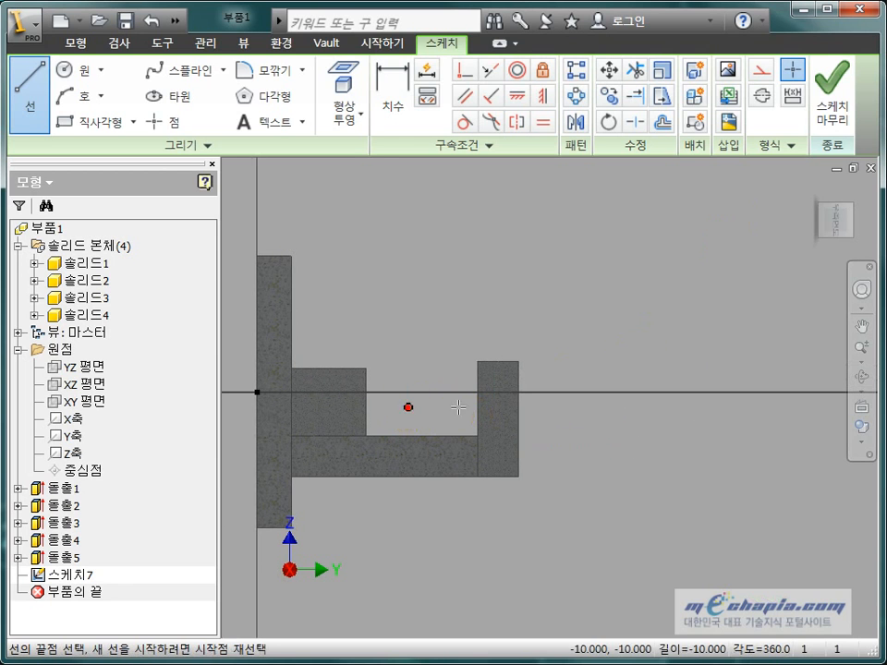
pyautogui.click(619, 407)
pyautogui.press('Escape')
# - Set the line's distance from the top plate's upper end edge to 9 mm and convert the line to a centerline
pyautogui.scroll(3, 569, 418)
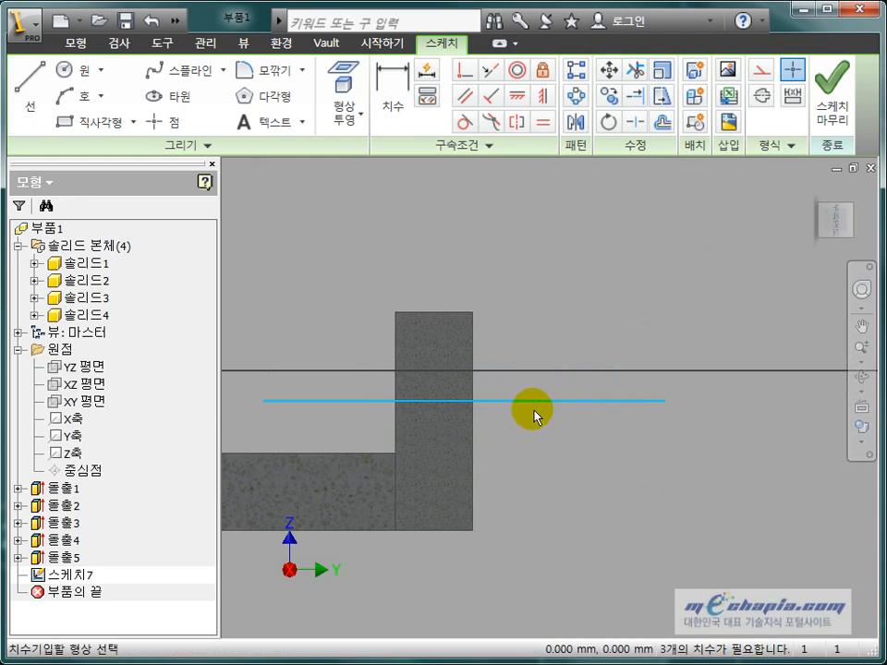
pyautogui.press('d')
pyautogui.click(532, 400)
pyautogui.click(447, 314)
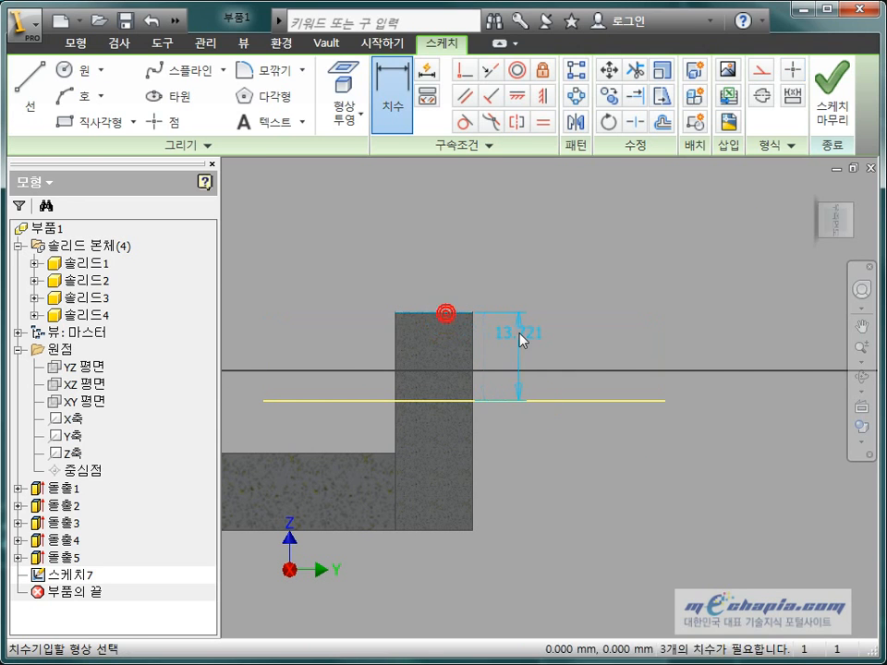
pyautogui.click(520, 339)
pyautogui.write('9')
pyautogui.click(604, 403)
pyautogui.press('Escape')
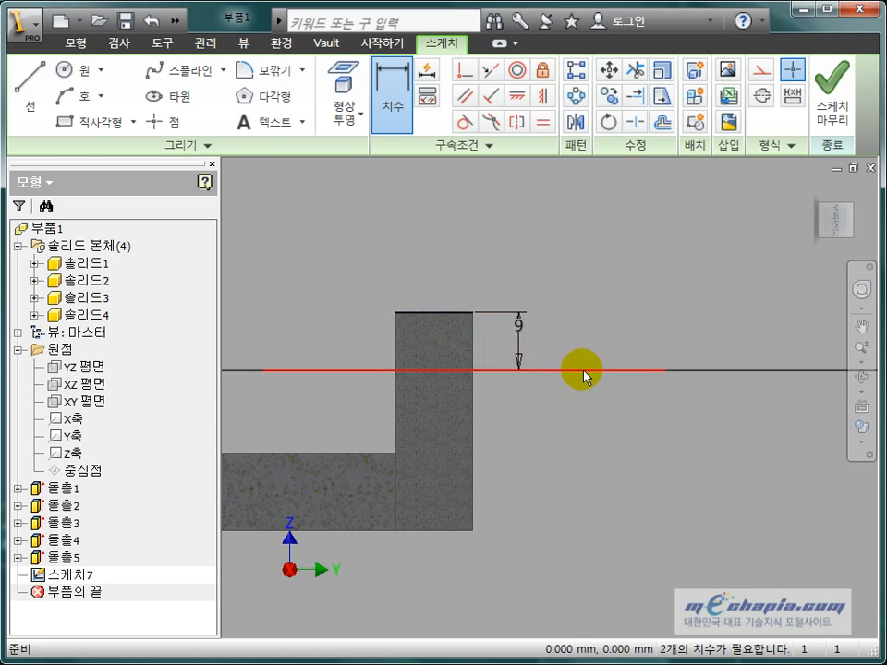
pyautogui.click(585, 371)
pyautogui.click(655, 225)
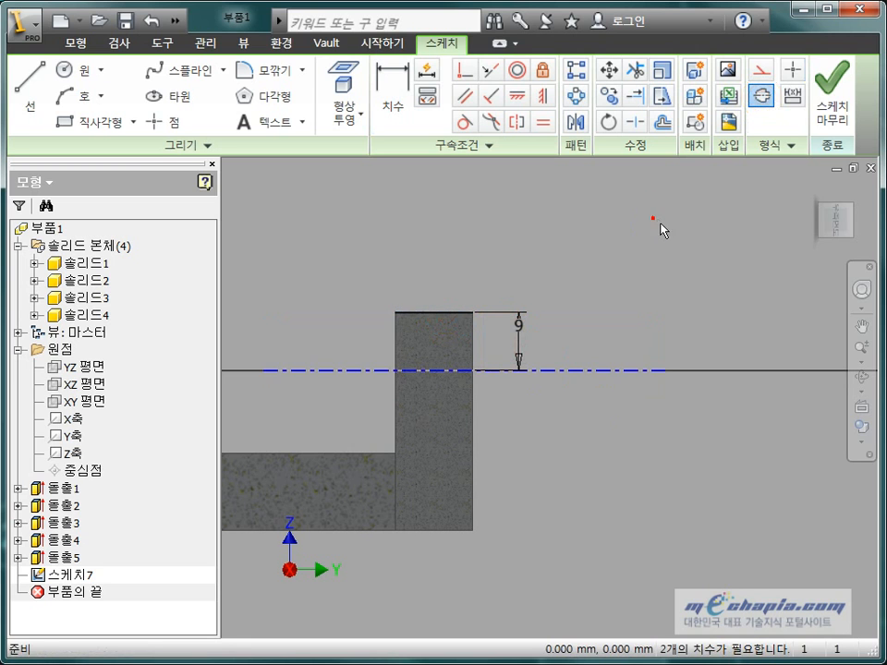
pyautogui.moveTo(657, 277); pyautogui.dragTo(693, 296, button='middle')
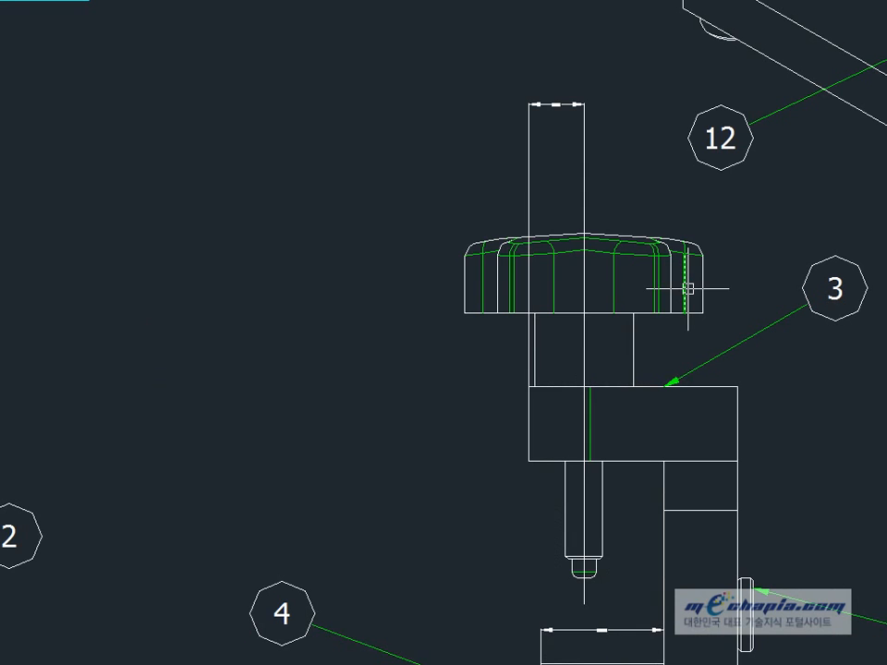
# - Switch to the AutoCAD part drawing and dimension the clamping bolt's shank diameter
pyautogui.moveTo(660, 412); pyautogui.dragTo(605, 398, button='middle')
pyautogui.scroll(-2, 536, 513)
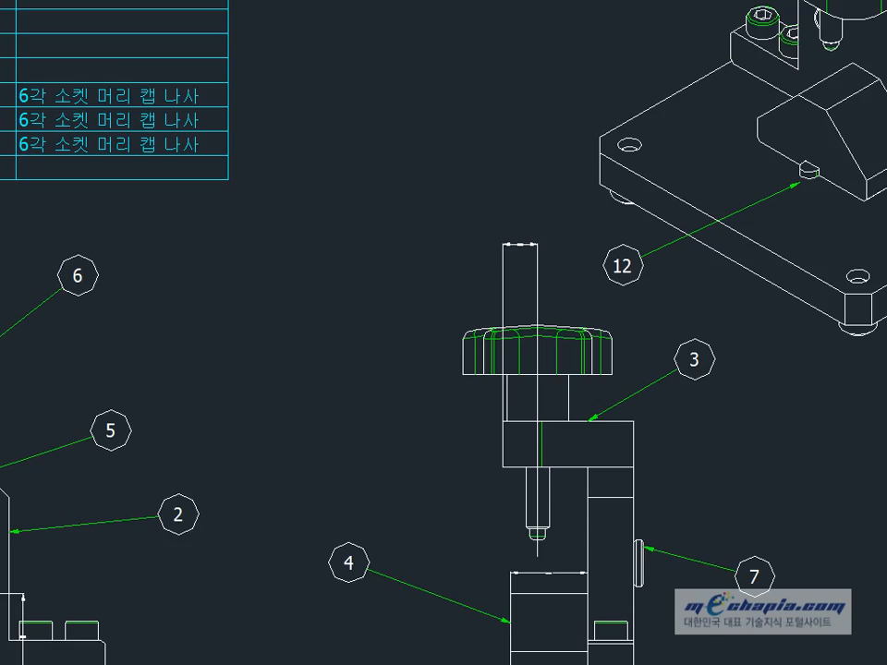
pyautogui.moveTo(882, 476); pyautogui.dragTo(566, 499, button='middle')
pyautogui.scroll(-5, 567, 499)
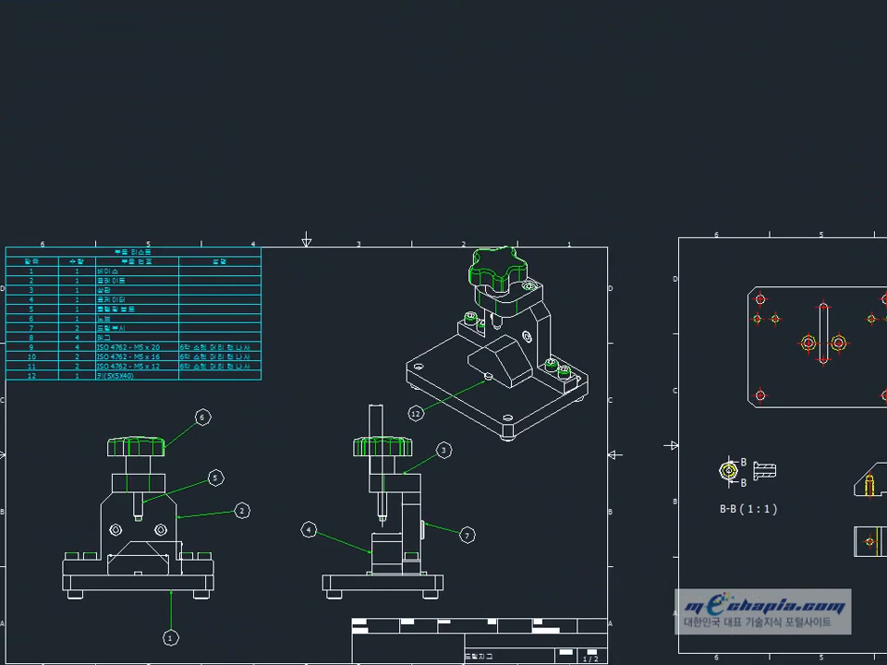
pyautogui.scroll(10, 849, 469)
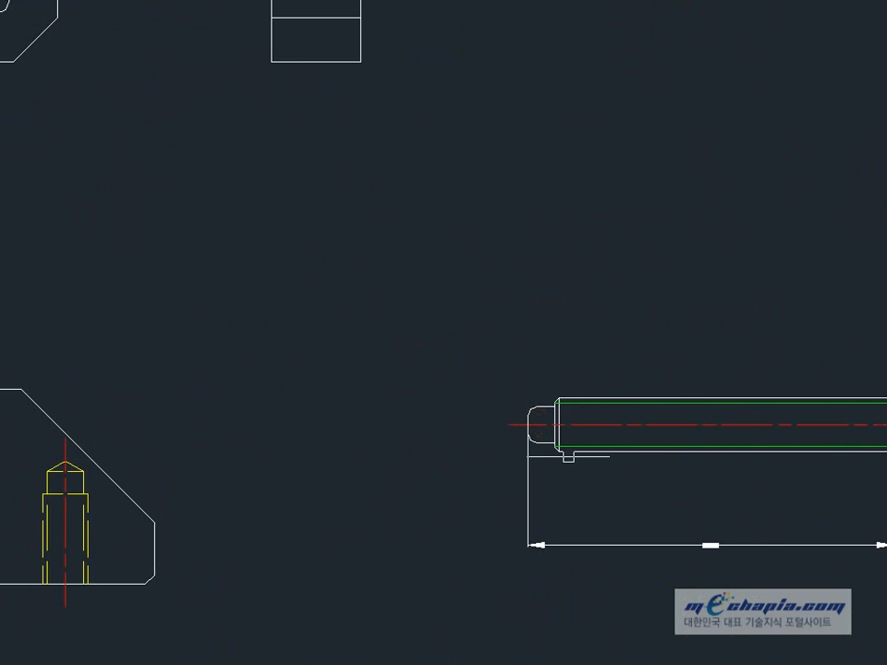
pyautogui.click(560, 455)
pyautogui.click(566, 398)
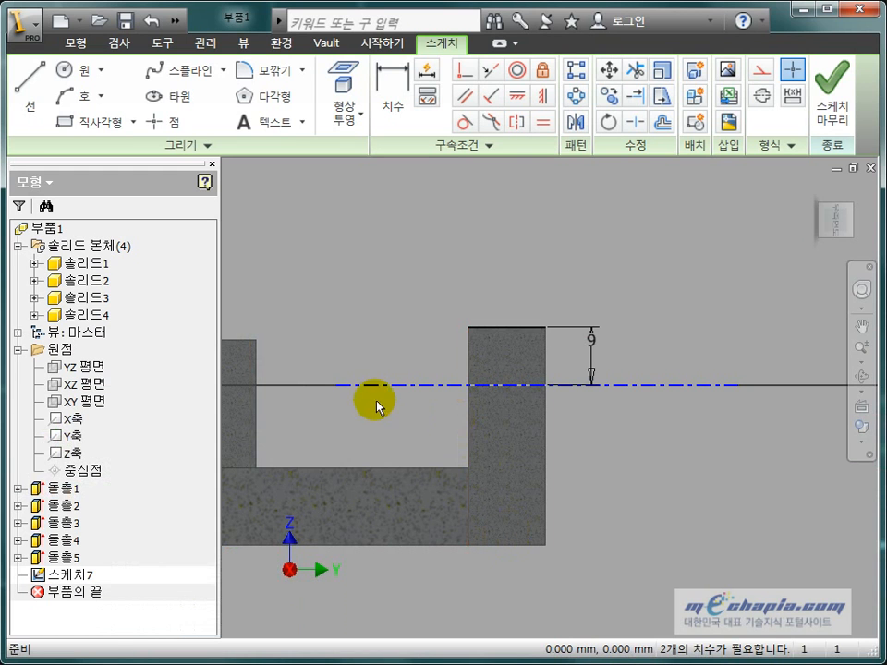
# - Switch back to Inventor and sketch the bolt's stepped half profile above the centerline, about 28 mm long and 4.6 mm in radius, narrower at the tip
pyautogui.click(32, 92)
pyautogui.scroll(-3, 344, 360)
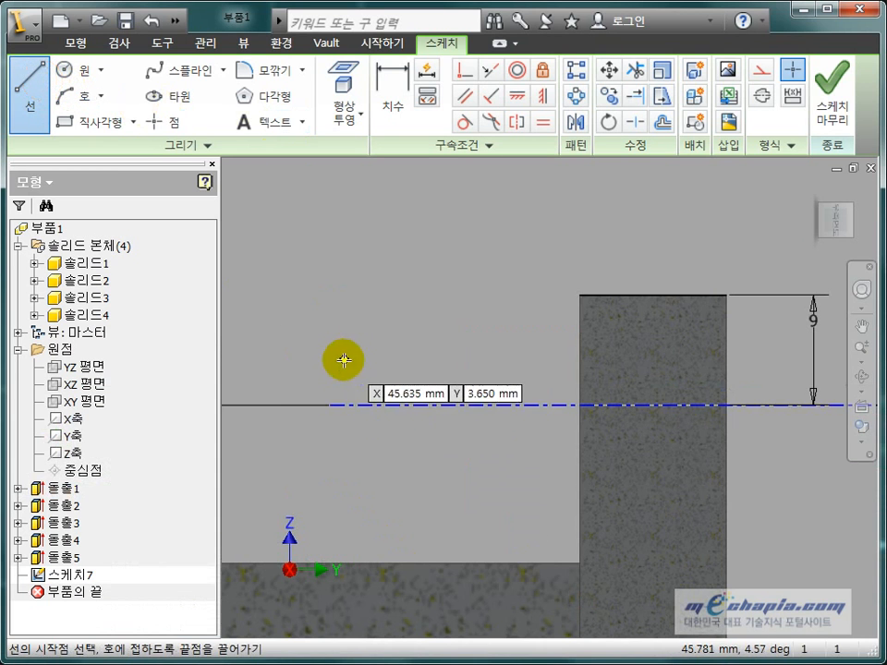
pyautogui.click(330, 404)
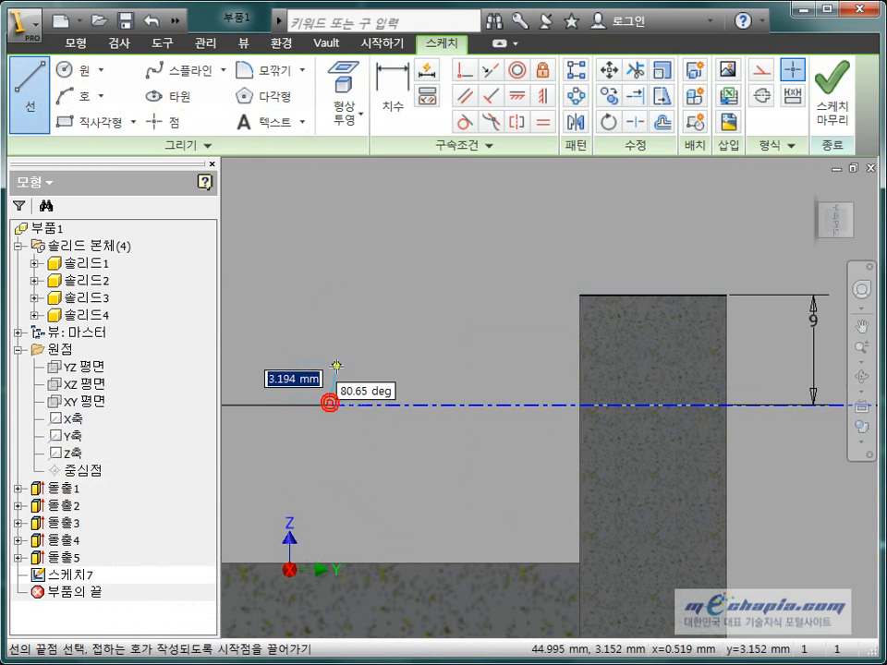
pyautogui.click(330, 369)
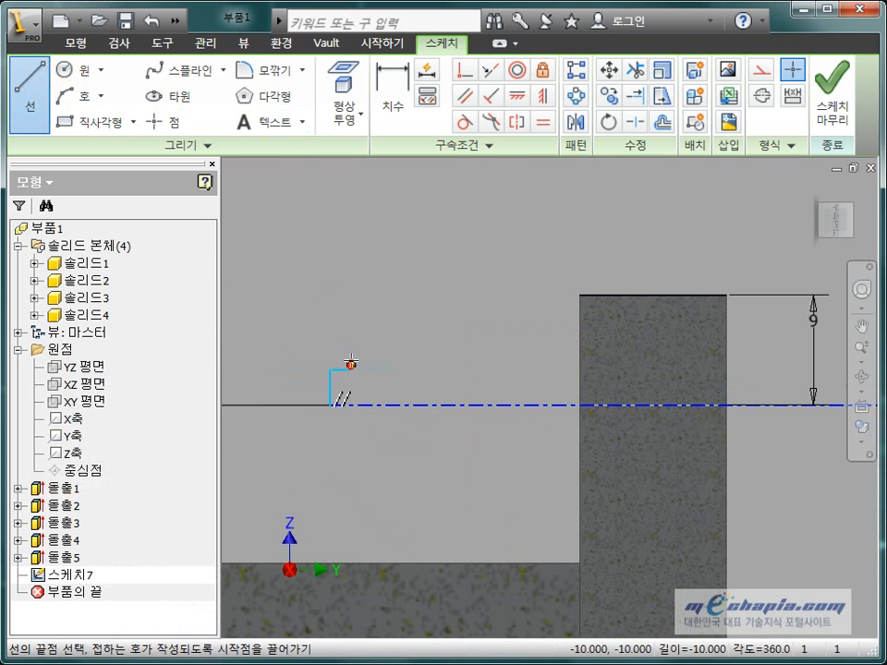
pyautogui.click(350, 370)
pyautogui.click(350, 348)
pyautogui.click(669, 349)
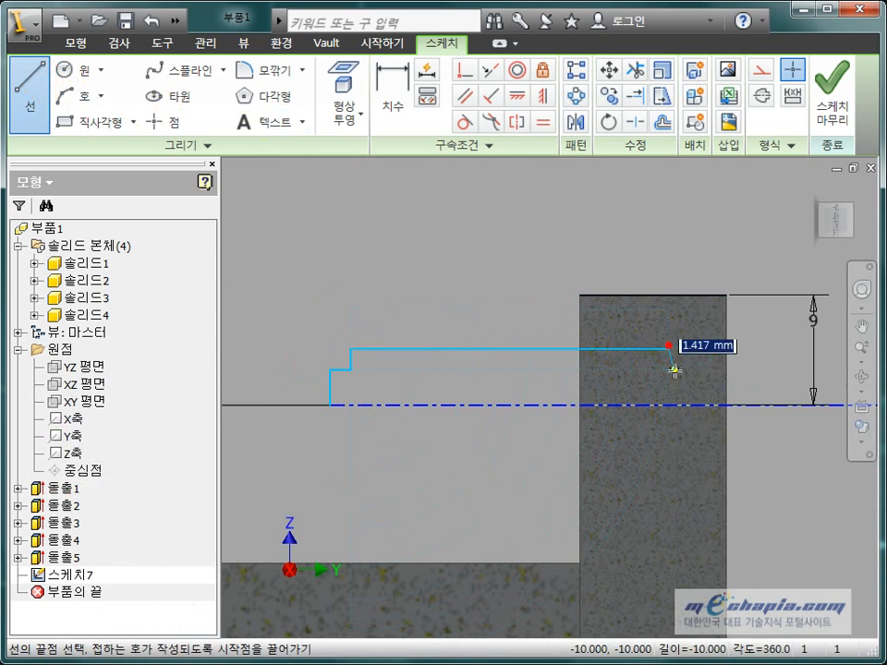
pyautogui.click(667, 404)
pyautogui.press('Escape')
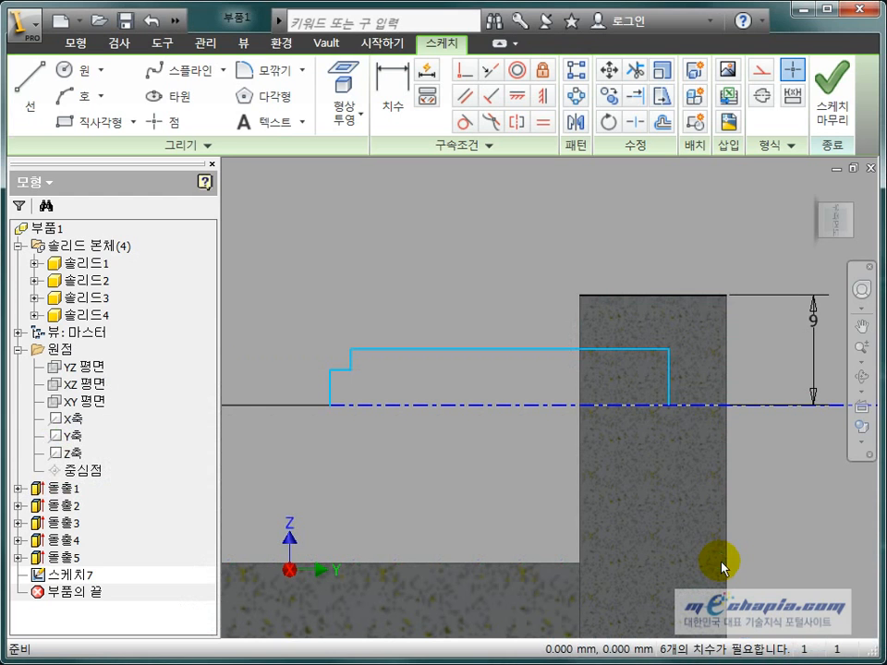
pyautogui.press('d')
pyautogui.click(669, 374)
pyautogui.click(337, 388)
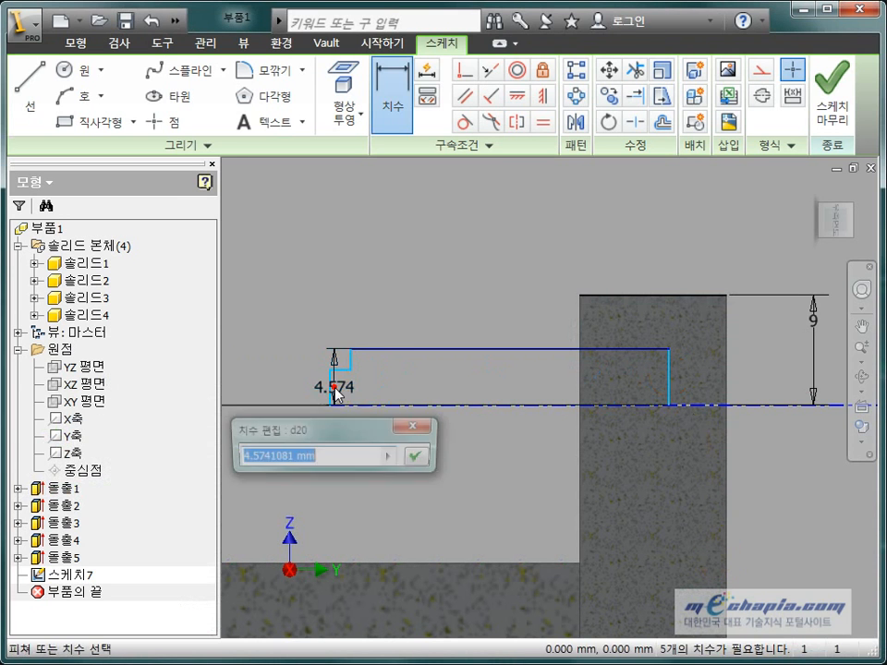
pyautogui.hotkey('ctrl', 'z')
# - Set the bolt profile's overall length between its two end lines to 41 mm
pyautogui.press('d')
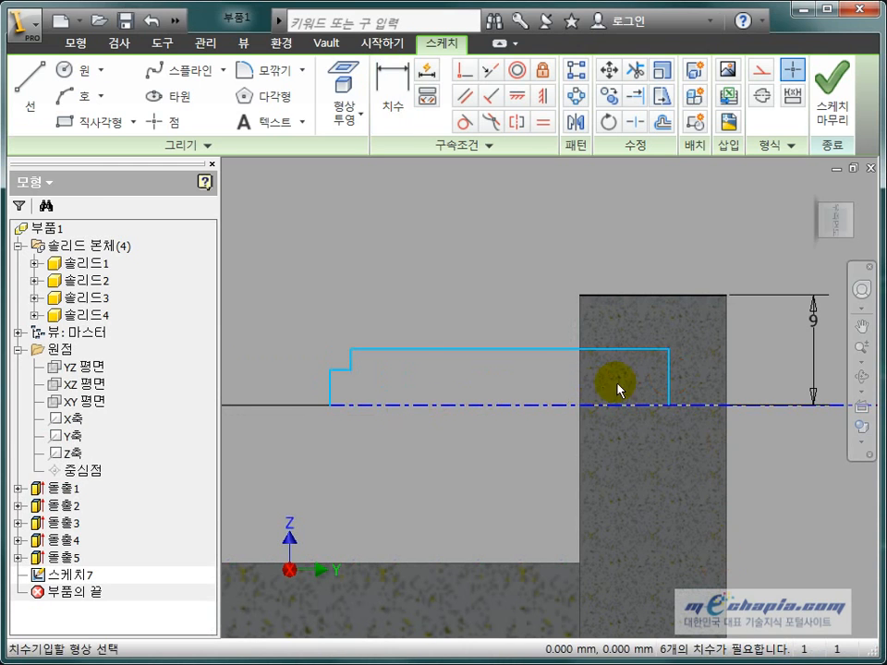
pyautogui.click(668, 380)
pyautogui.click(334, 400)
pyautogui.click(474, 330)
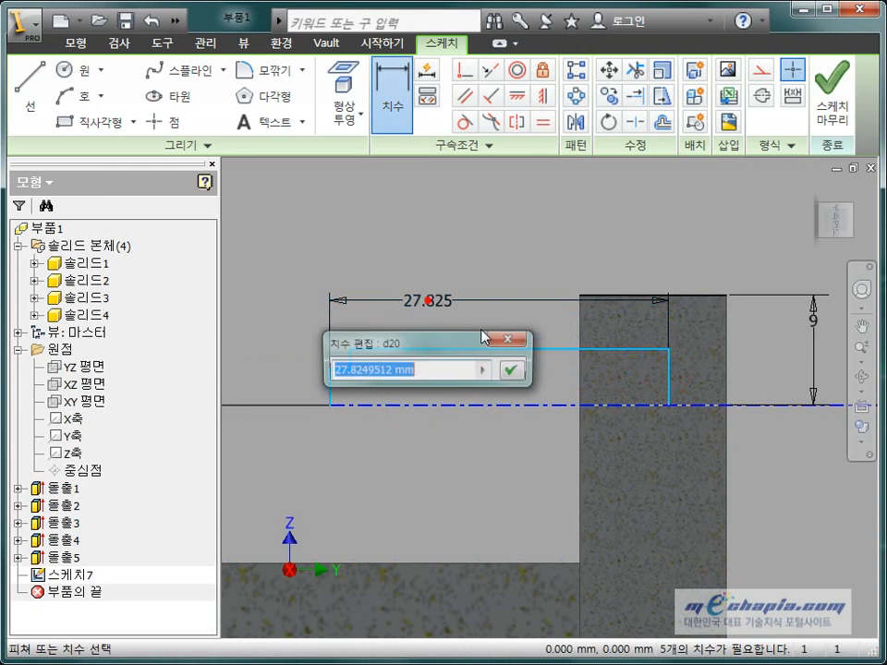
pyautogui.write('41')
pyautogui.press('Return')
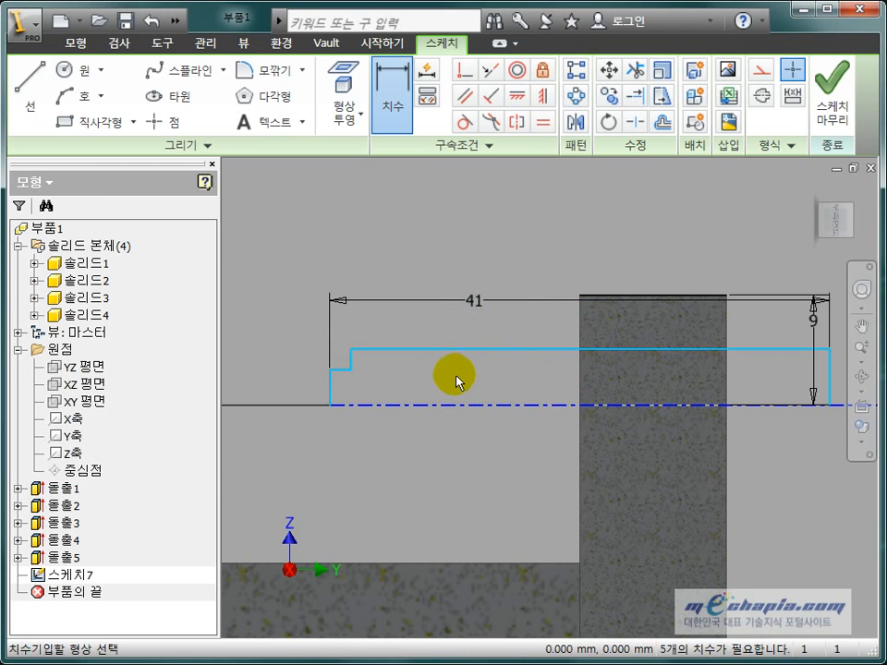
# - Set the bolt shank's diameter across the centerline to 6 mm
pyautogui.click(486, 361)
pyautogui.click(510, 406)
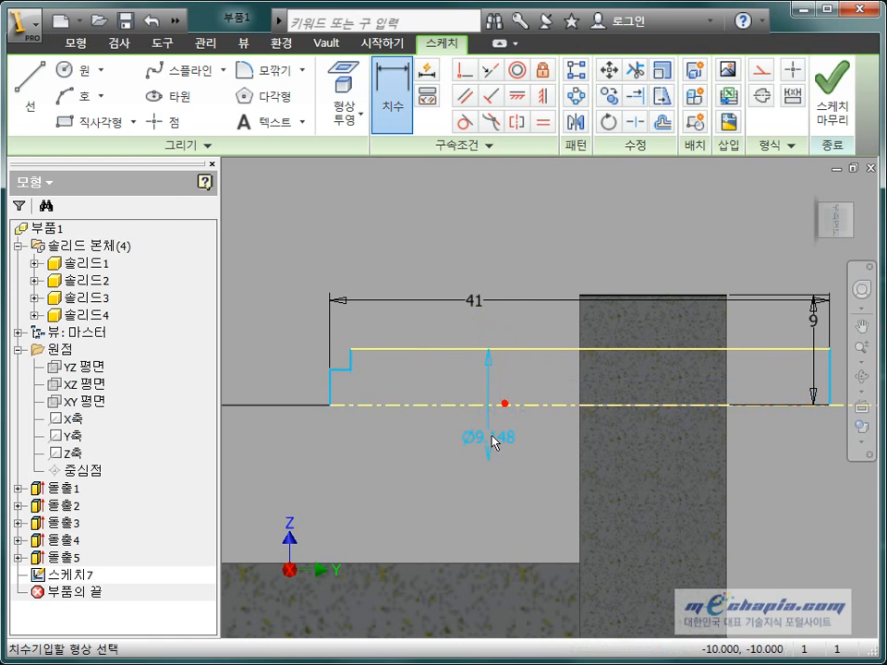
pyautogui.click(489, 442)
pyautogui.write('6')
pyautogui.press('Return')
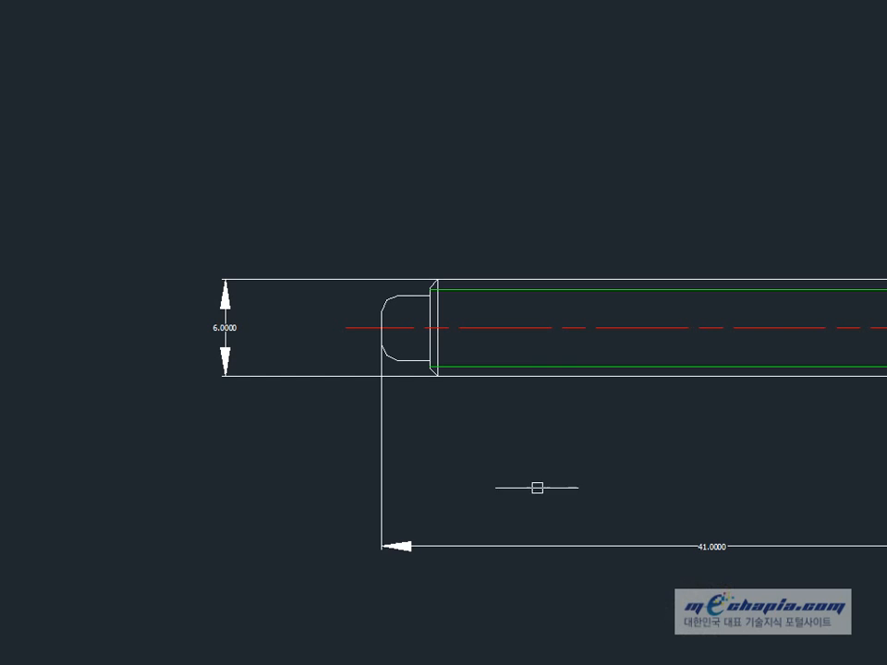
# - Switch to the AutoCAD part drawing and dimension the diameter and length of the bolt's reduced tip
pyautogui.scroll(2, 389, 371)
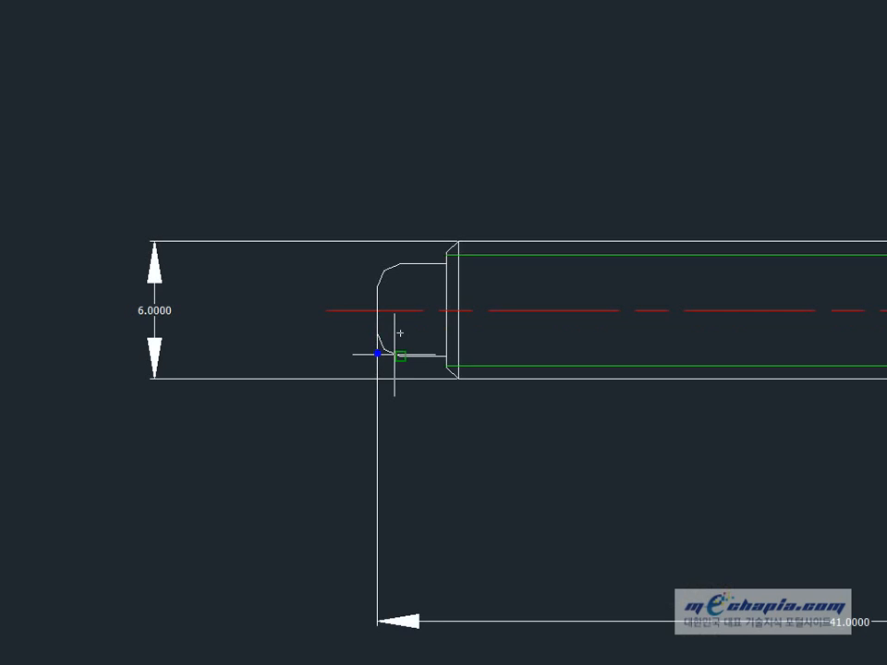
pyautogui.click(400, 263)
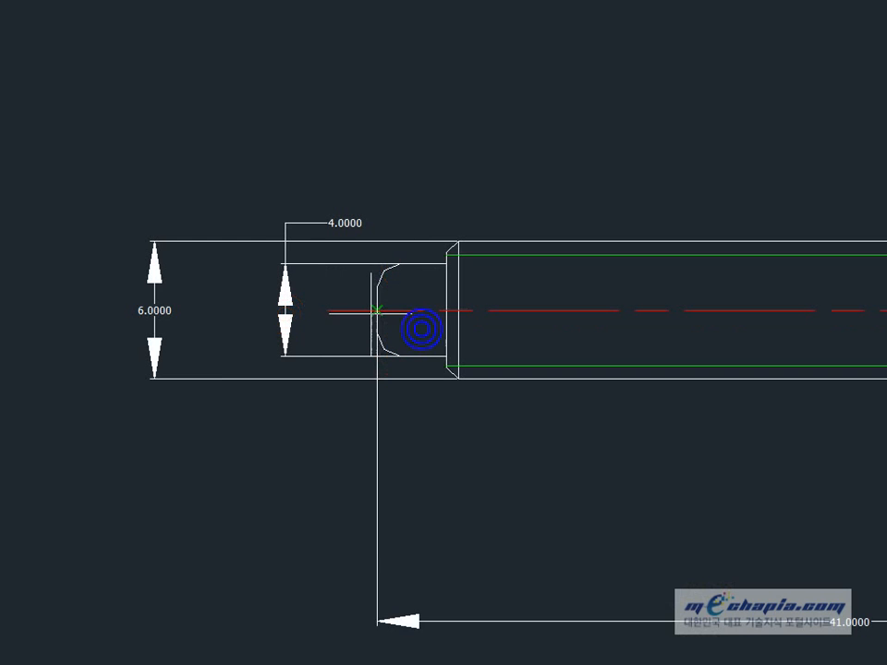
pyautogui.click(446, 265)
pyautogui.click(434, 209)
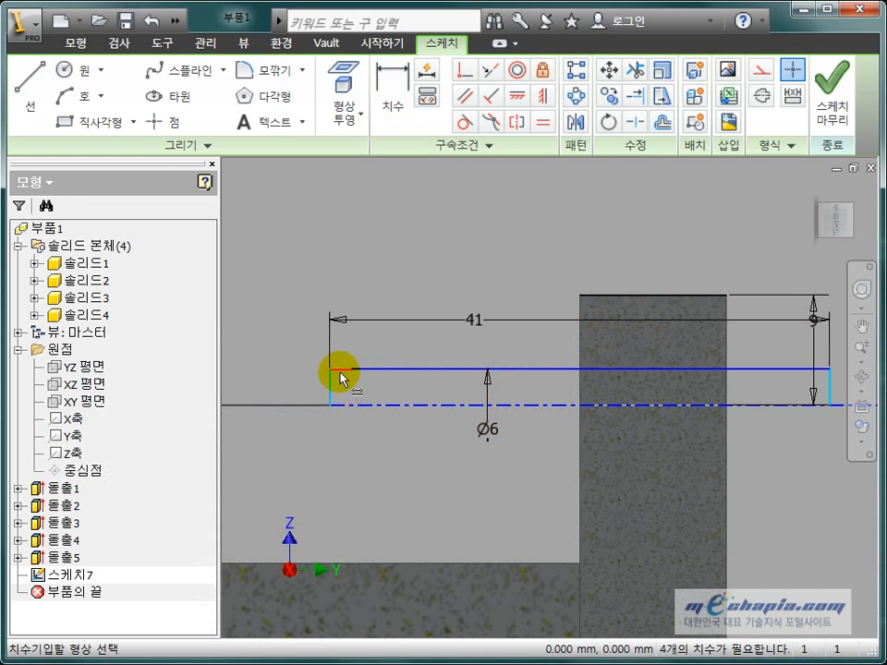
# - Switch back to Inventor and set the bolt tip's diameter across the centerline to 4 mm
pyautogui.press('d')
pyautogui.click(340, 373)
pyautogui.click(325, 432)
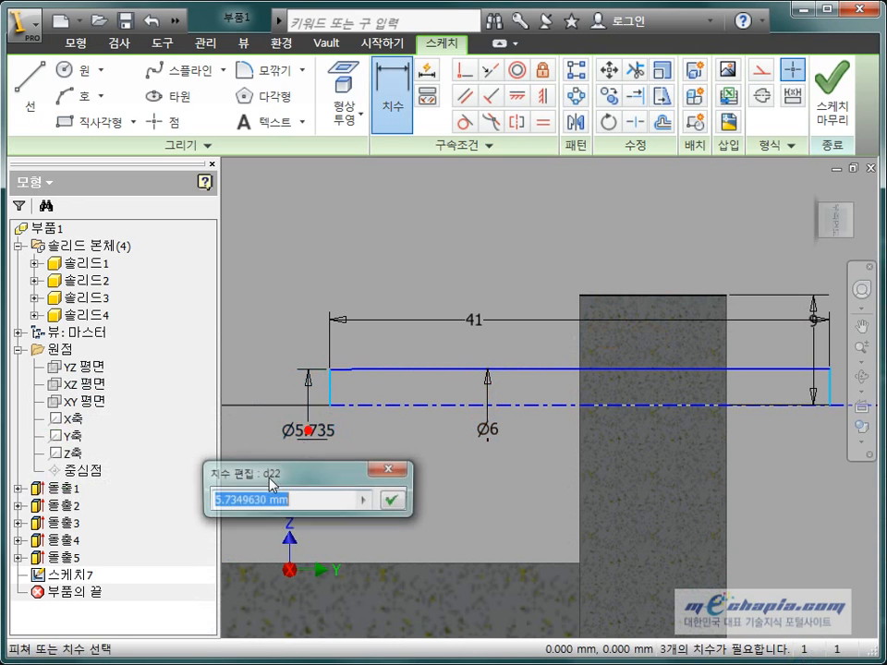
pyautogui.write('4')
pyautogui.press('Return')
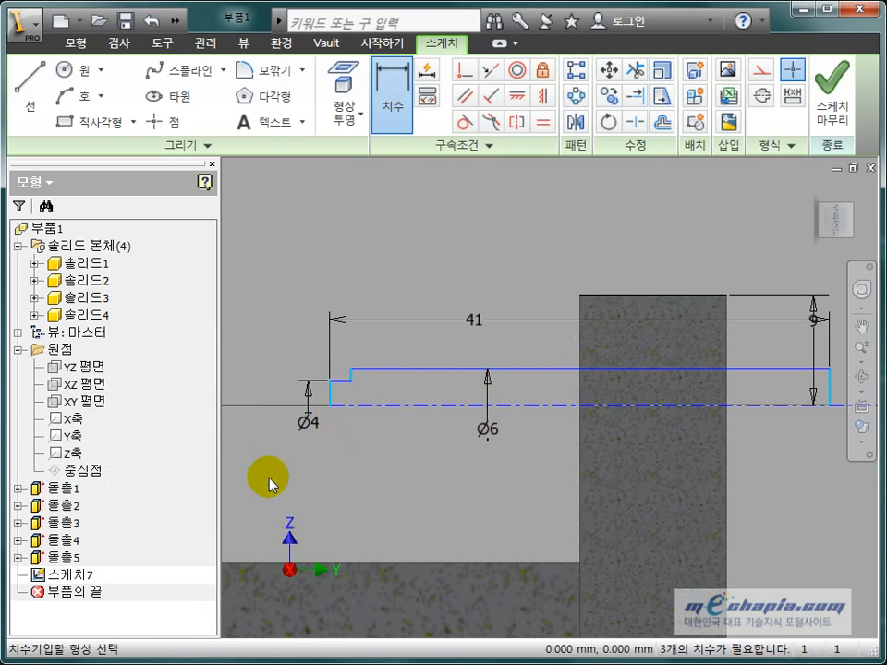
# - Set the length of the bolt's reduced tip to 3 mm
pyautogui.click(340, 380)
pyautogui.click(428, 352)
pyautogui.write('3')
pyautogui.press('Return')
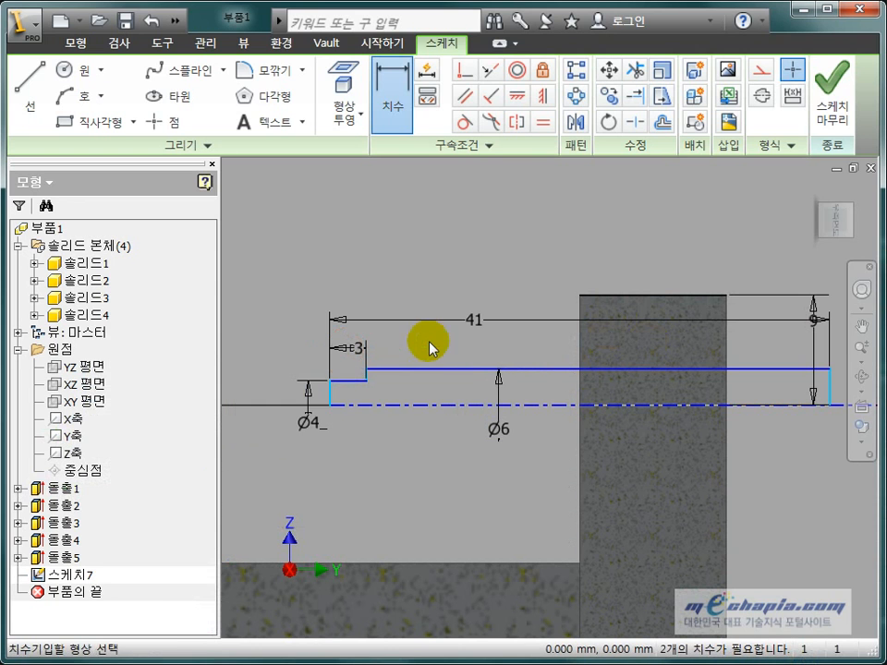
pyautogui.moveTo(467, 417); pyautogui.dragTo(469, 456, button='middle')
pyautogui.press('Escape')
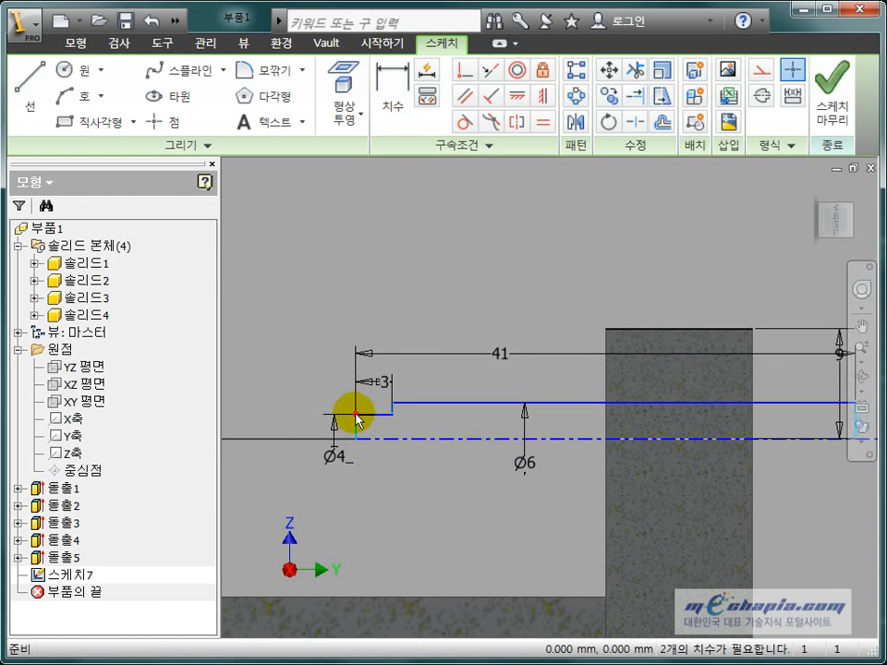
# - Slide the bolt profile along its centerline so that the tip end sits closer to the top plate
pyautogui.moveTo(356, 420)
pyautogui.mouseDown()
pyautogui.moveTo(370, 410)
pyautogui.moveTo(334, 413)
pyautogui.mouseUp()
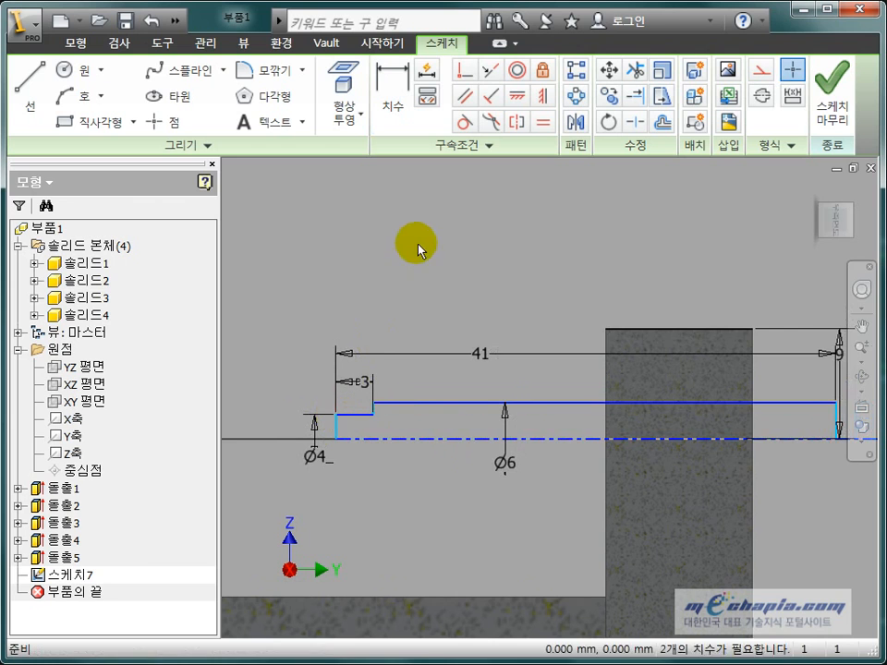
pyautogui.click(416, 241)
pyautogui.moveTo(410, 386); pyautogui.dragTo(406, 334, button='middle')
pyautogui.scroll(-3, 406, 336)
pyautogui.scroll(5, 373, 413)
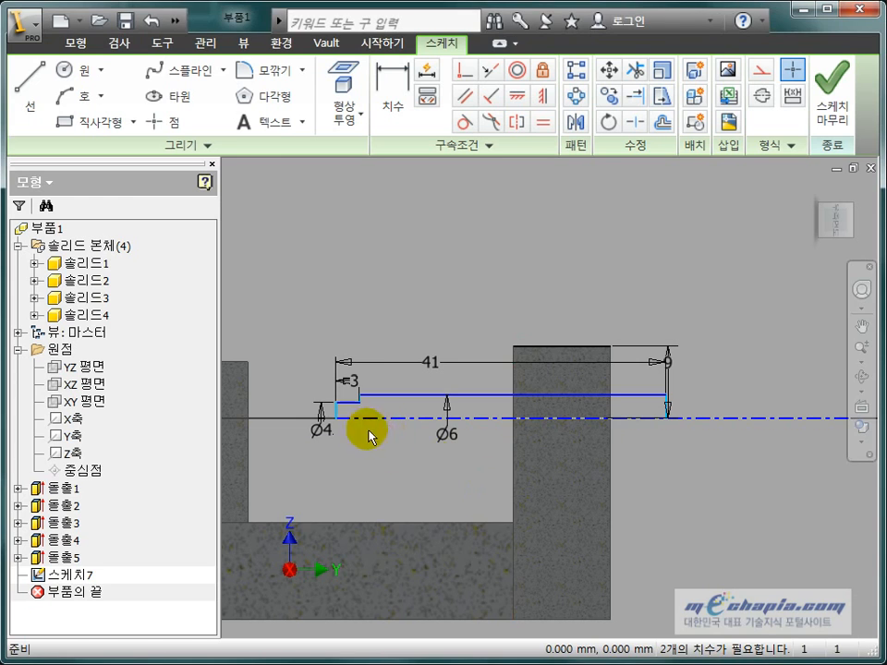
pyautogui.scroll(-2, 333, 411)
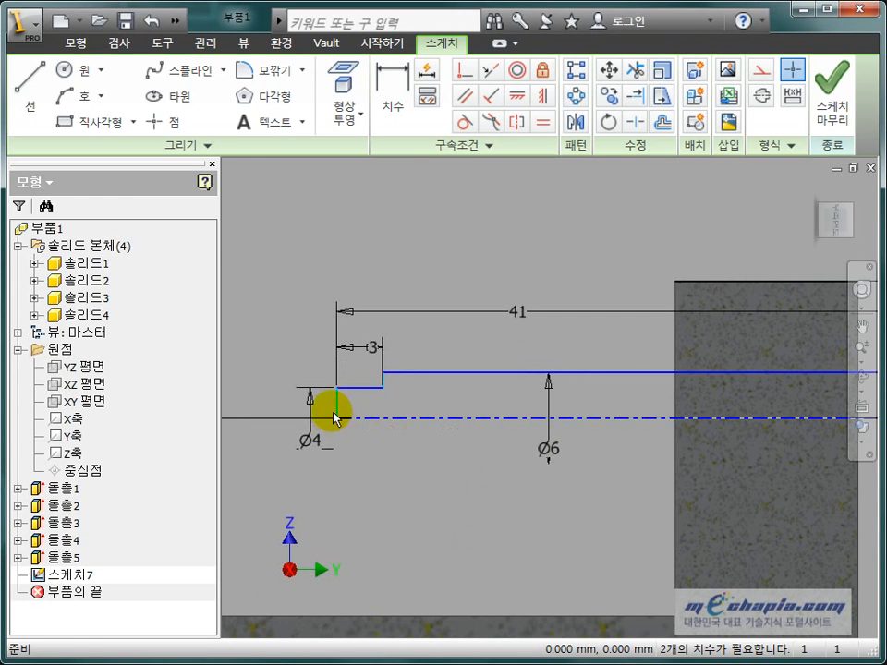
pyautogui.moveTo(341, 403); pyautogui.dragTo(422, 410)
pyautogui.click(413, 482)
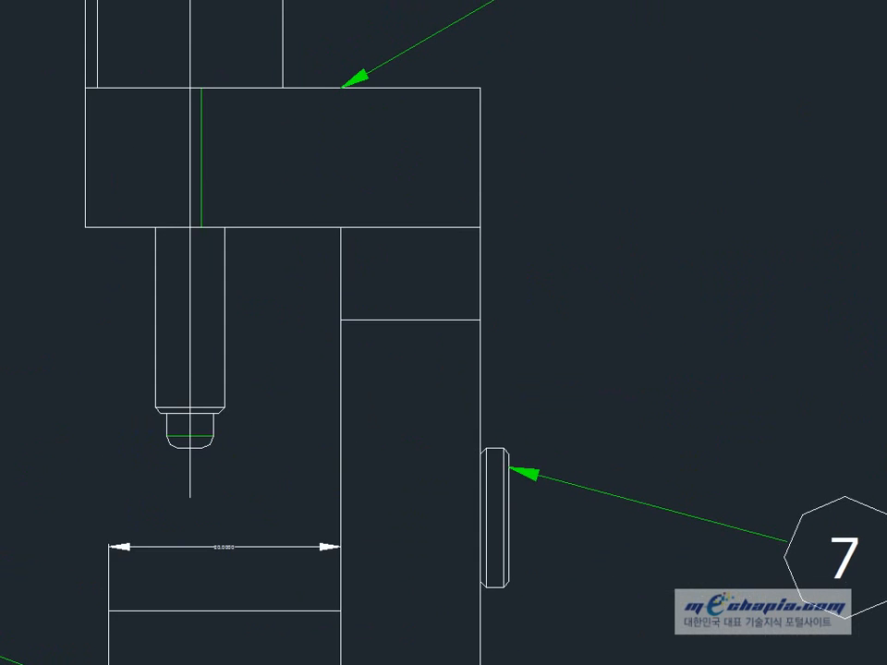
# - Dimension the bolt tip's distance from the plate in AutoCAD and set it to 19 mm in the Inventor sketch
pyautogui.click(103, 236)
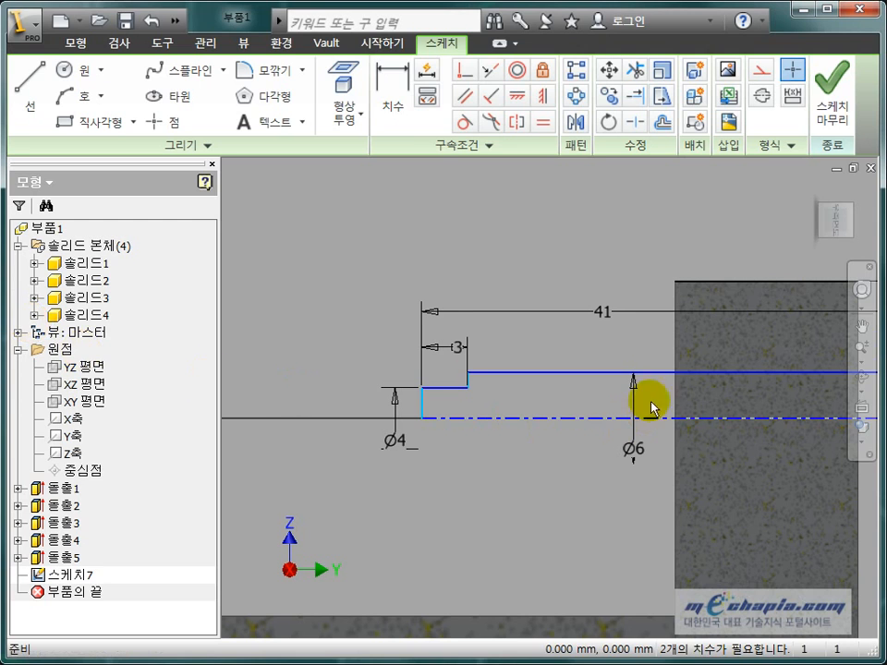
pyautogui.press('d')
pyautogui.click(425, 403)
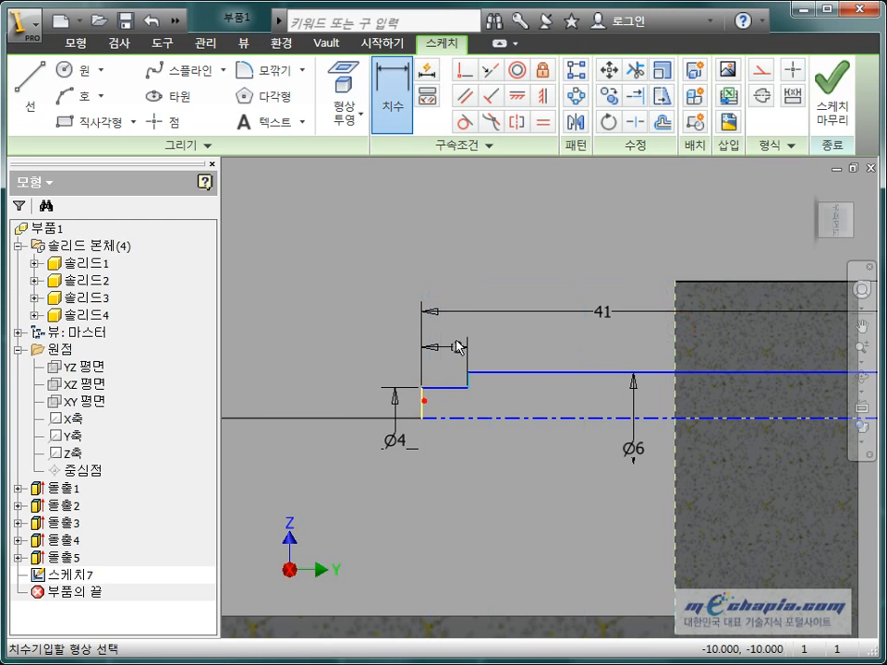
pyautogui.click(675, 314)
pyautogui.click(554, 229)
pyautogui.write('19')
pyautogui.press('Return')
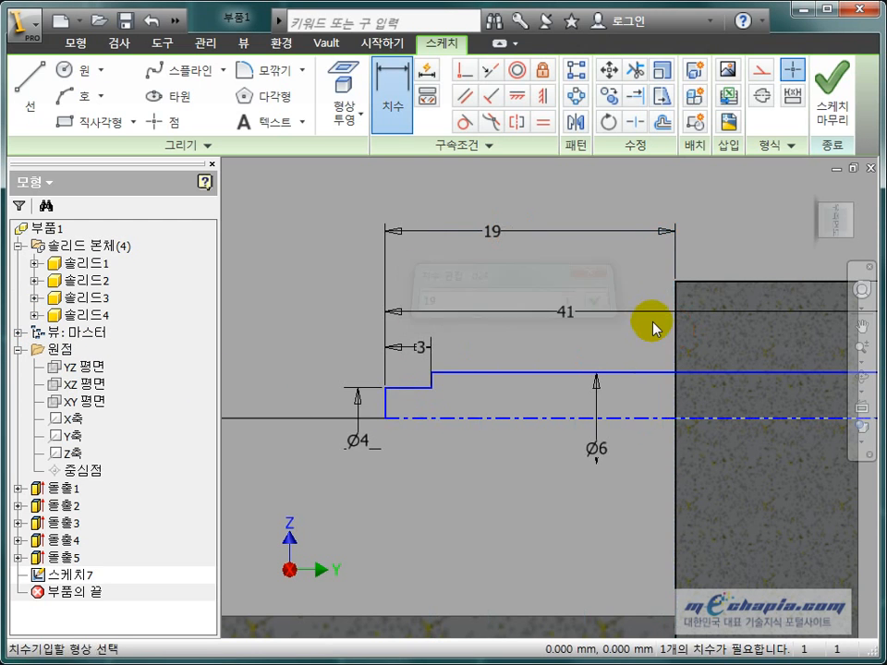
pyautogui.press('Escape')
# - Switch to the AutoCAD drawing and locate the star knob's front view beside section A-A
pyautogui.scroll(3, 675, 338)
pyautogui.moveTo(671, 354); pyautogui.dragTo(511, 372, button='middle')
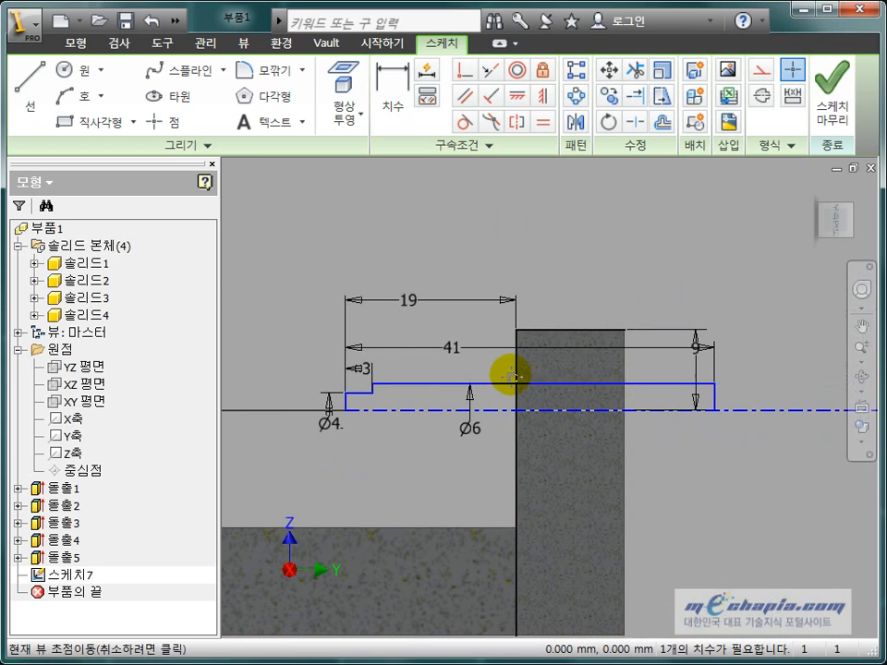
pyautogui.moveTo(578, 414); pyautogui.dragTo(403, 406, button='middle')
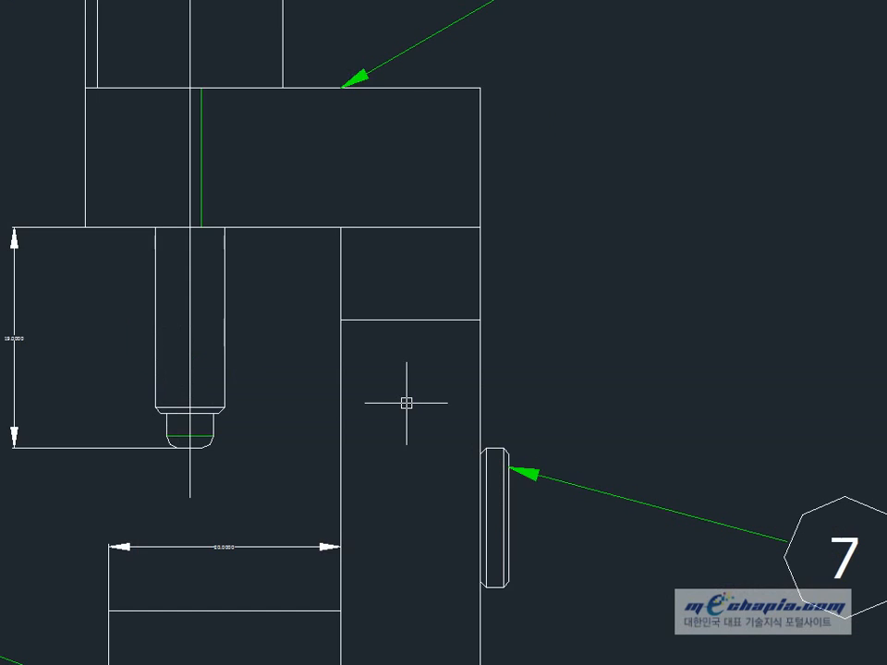
pyautogui.scroll(-4, 406, 402)
pyautogui.moveTo(381, 298); pyautogui.dragTo(388, 381, button='middle')
pyautogui.moveTo(785, 319); pyautogui.dragTo(36, 441, button='middle')
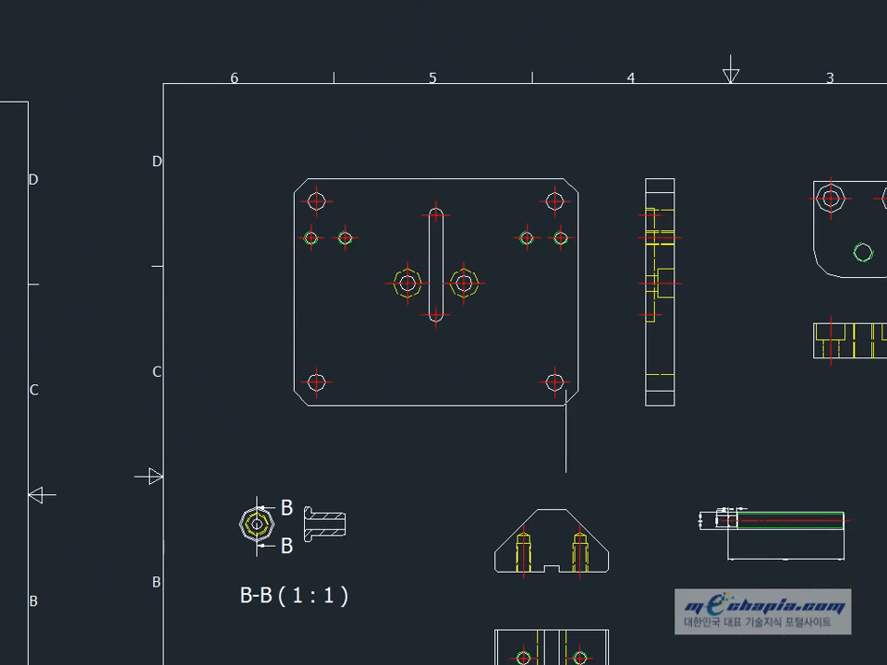
pyautogui.moveTo(566, 432); pyautogui.dragTo(242, 457, button='middle')
pyautogui.scroll(4, 842, 277)
pyautogui.moveTo(841, 279); pyautogui.dragTo(736, 363, button='middle')
pyautogui.scroll(4, 800, 334)
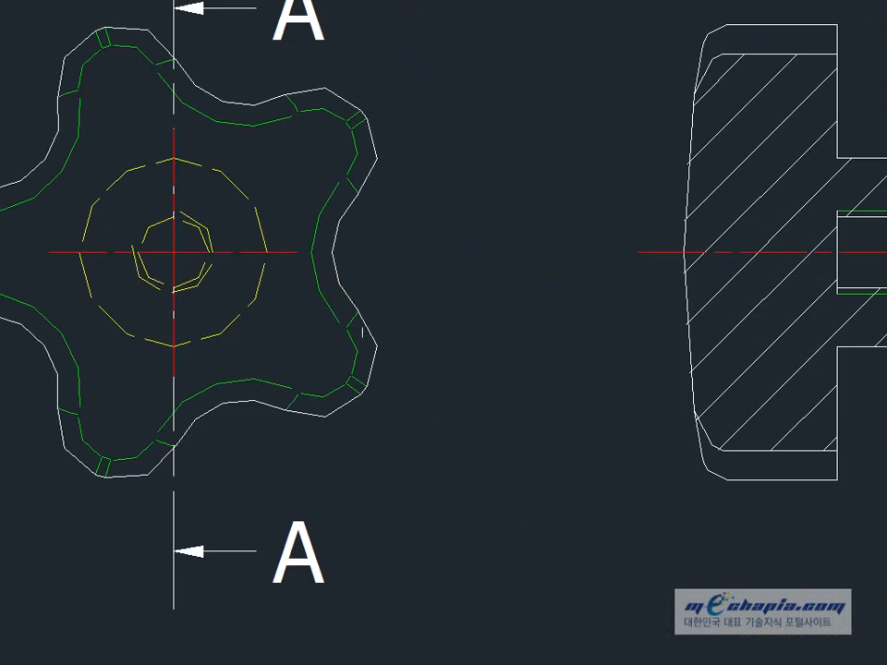
pyautogui.moveTo(325, 339); pyautogui.dragTo(534, 427, button='middle')
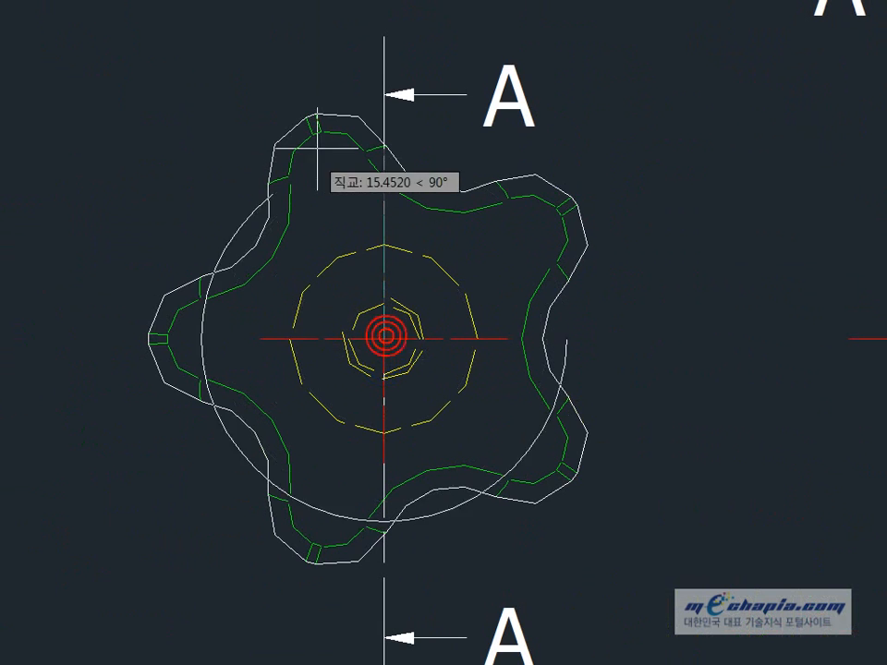
# - Draw a circle from the knob's center through the outermost lobe tips and dimension its overall diameter
pyautogui.click(305, 117)
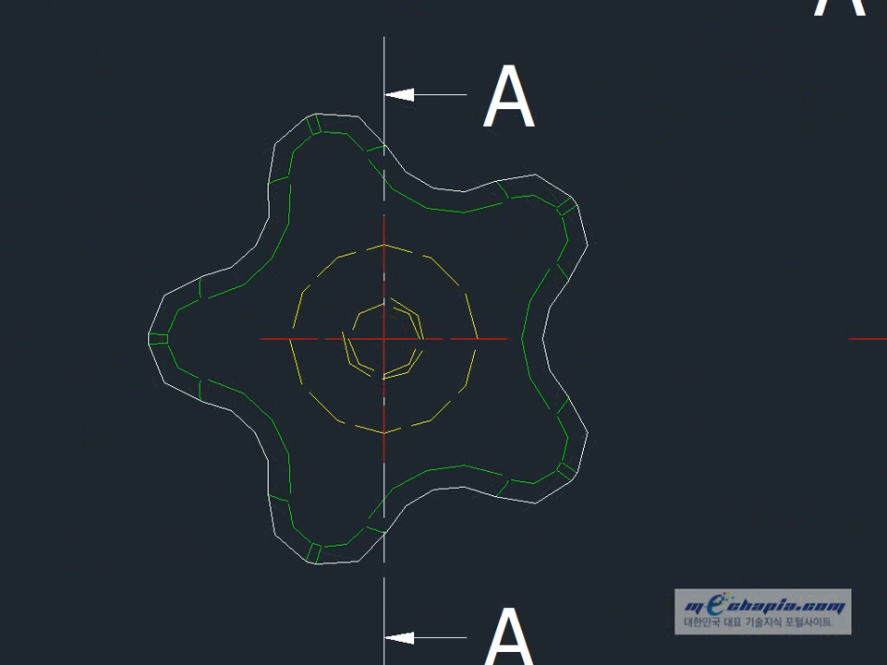
pyautogui.scroll(8, 310, 120)
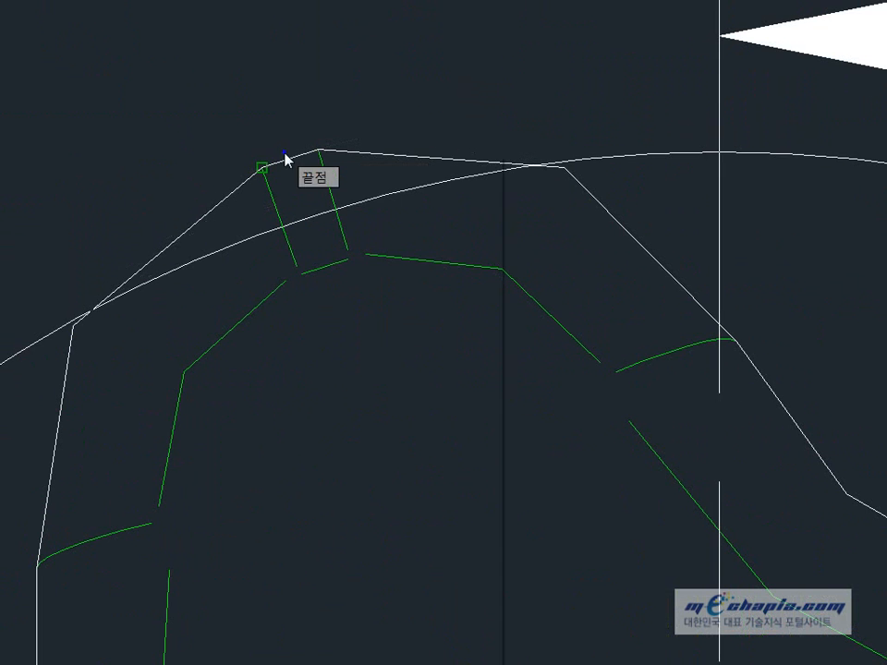
pyautogui.scroll(-7, 282, 153)
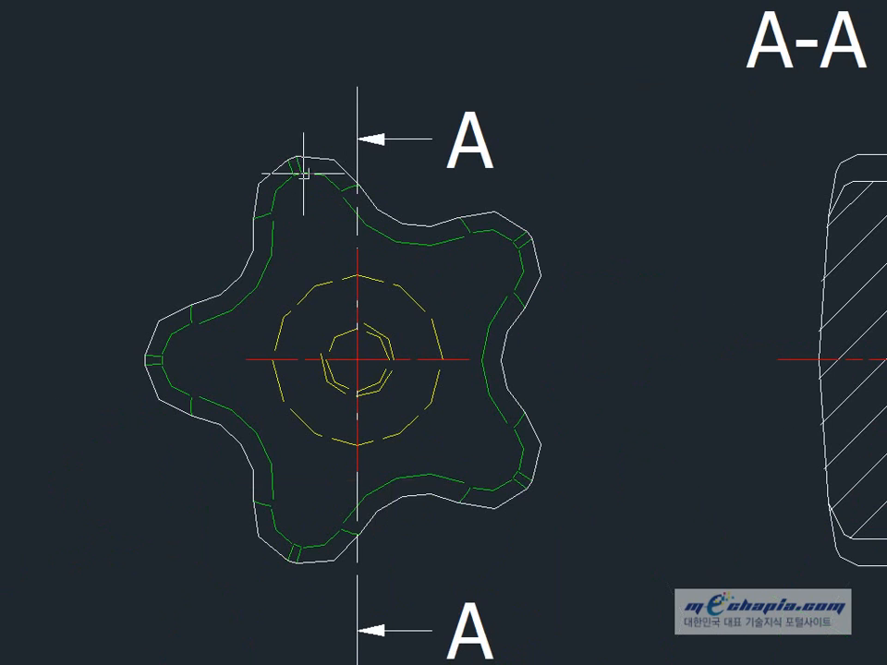
pyautogui.scroll(3, 148, 360)
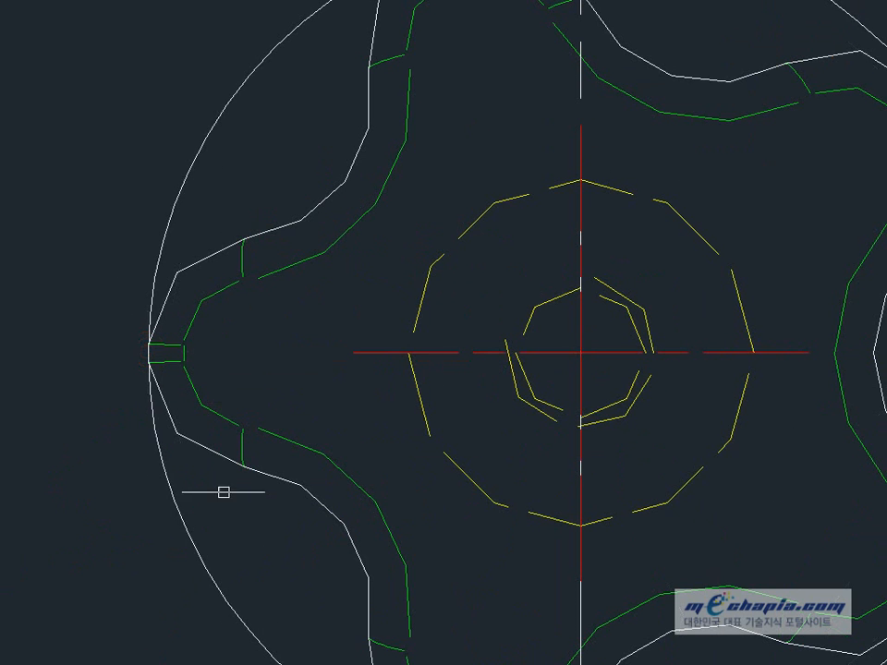
pyautogui.scroll(-2, 224, 488)
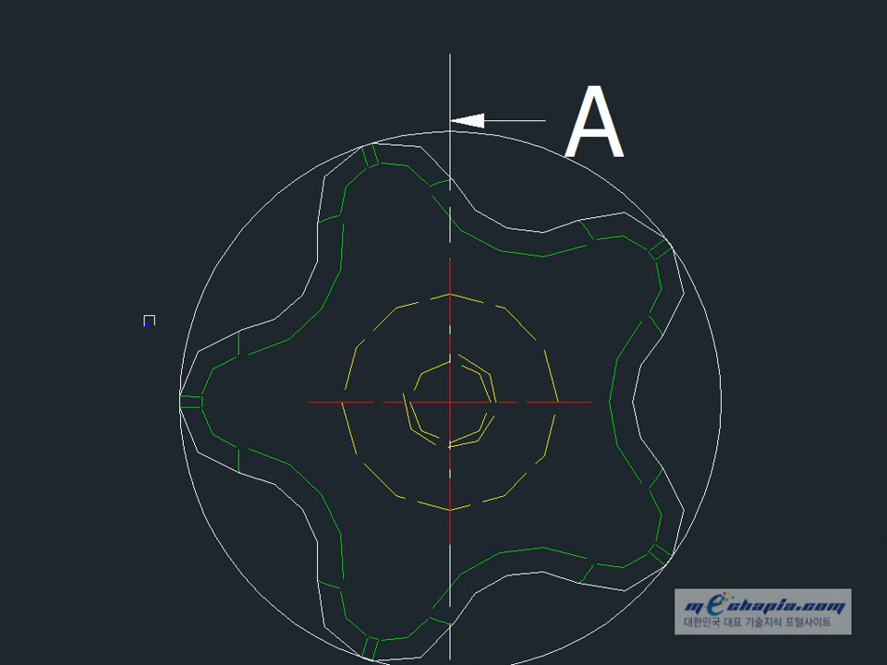
pyautogui.click(230, 241)
pyautogui.click(85, 239)
pyautogui.scroll(3, 79, 386)
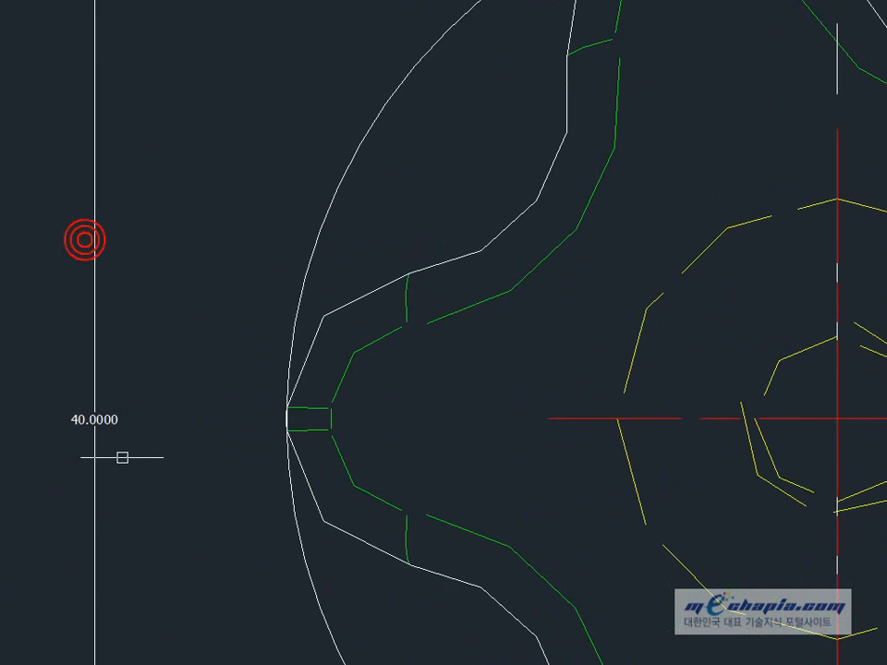
pyautogui.scroll(-3, 122, 457)
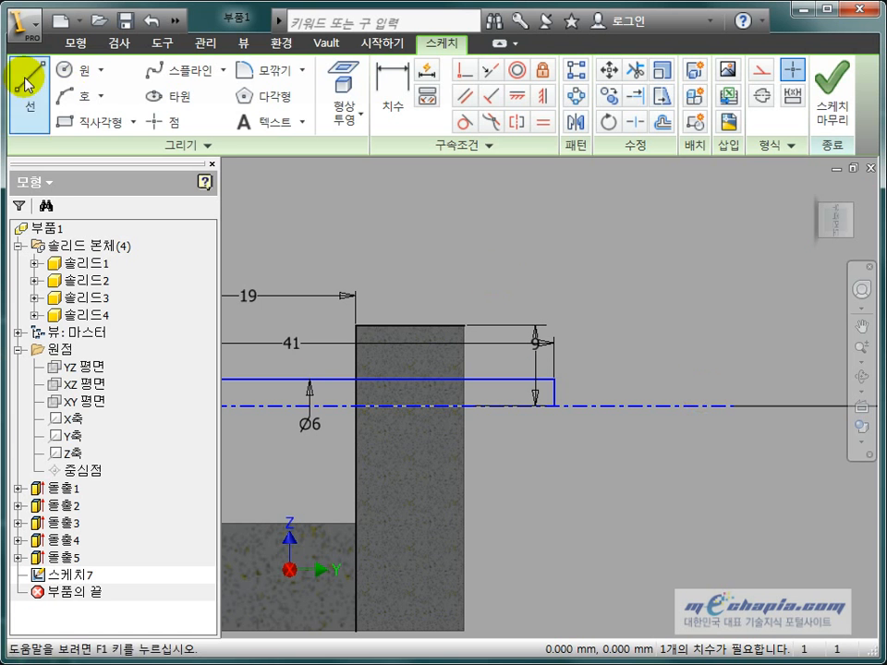
# - Switch back to Inventor and sketch the knob profile's first three lines above the bolt end, with a step about 6.5 mm high
pyautogui.click(26, 79)
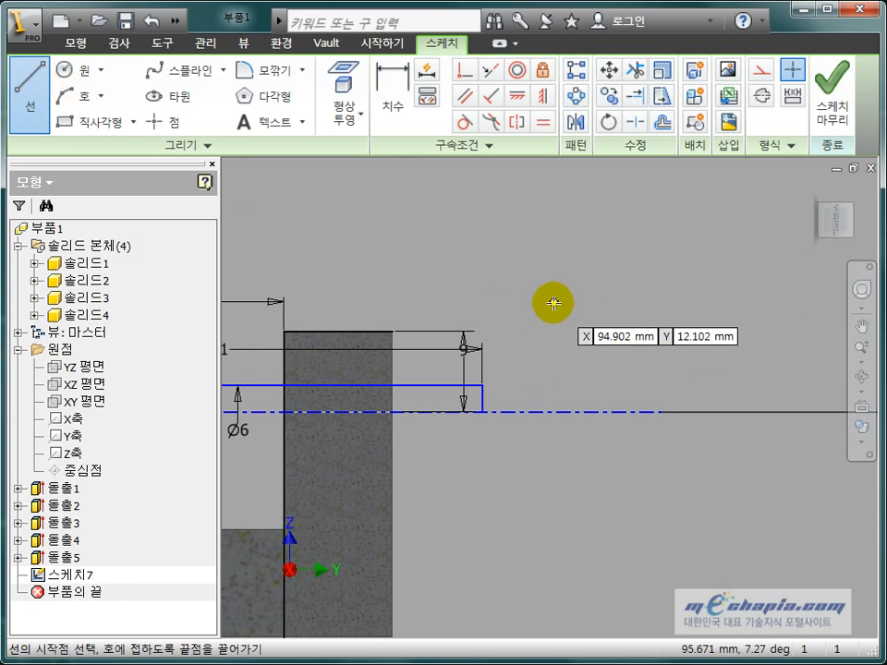
pyautogui.click(459, 292)
pyautogui.click(527, 292)
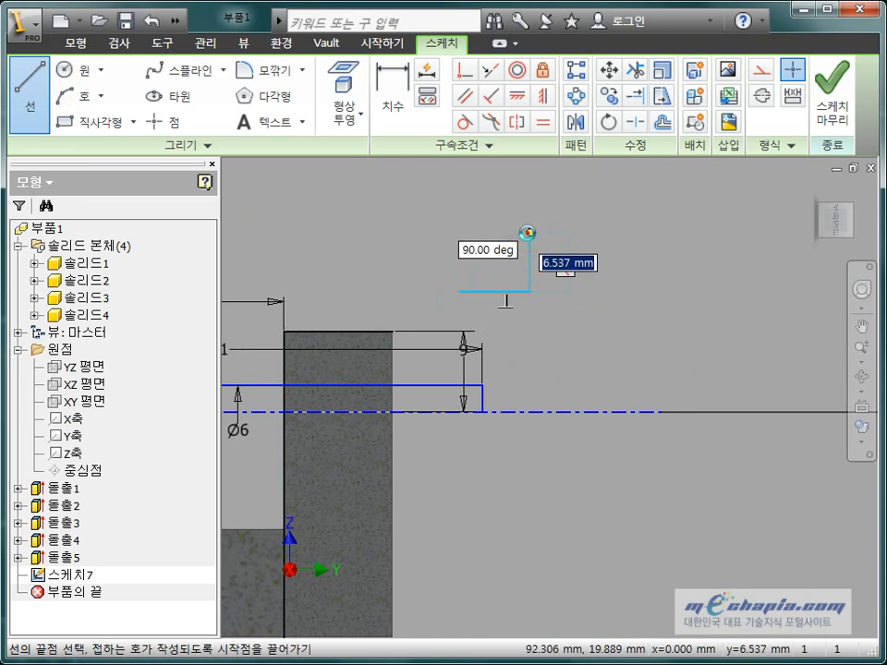
pyautogui.click(527, 233)
pyautogui.click(627, 237)
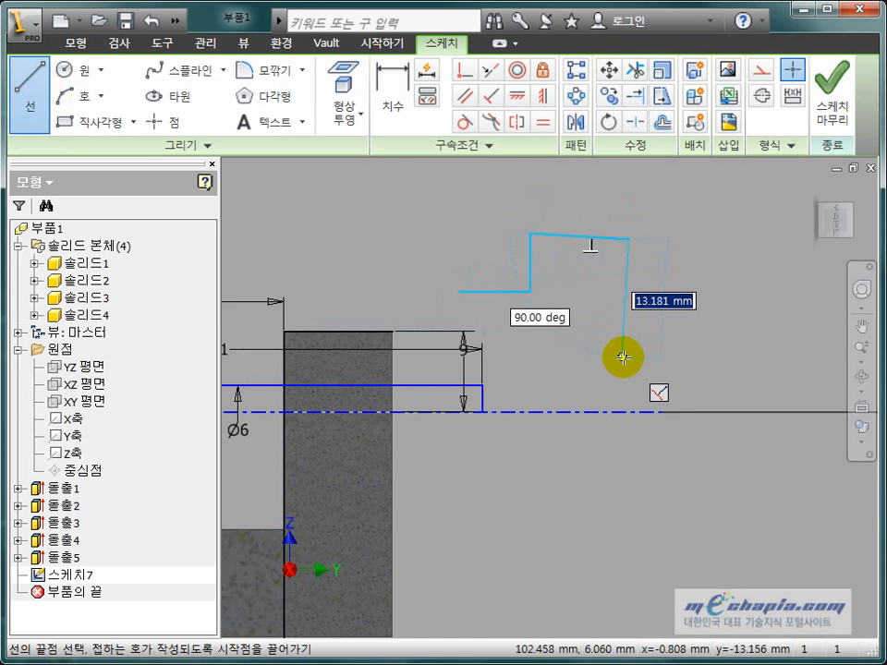
pyautogui.press('Escape')
# - Constrain the knob profile's slanted upper line to horizontal
pyautogui.click(599, 236)
pyautogui.click(511, 100)
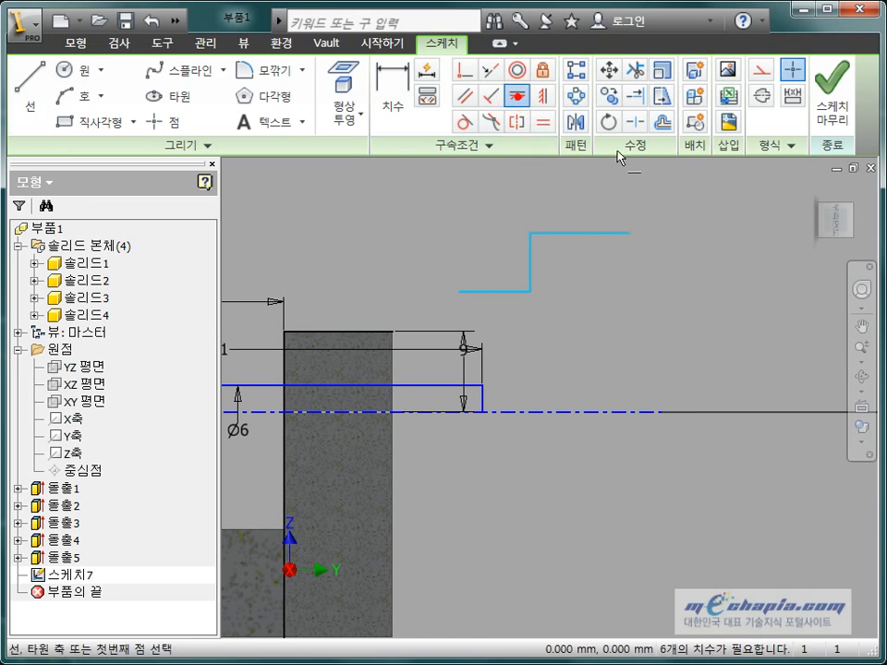
pyautogui.press('Escape')
# - Close the knob profile with lines for its outer end, base, bore bottom, bore edge and hub end
pyautogui.press('l')
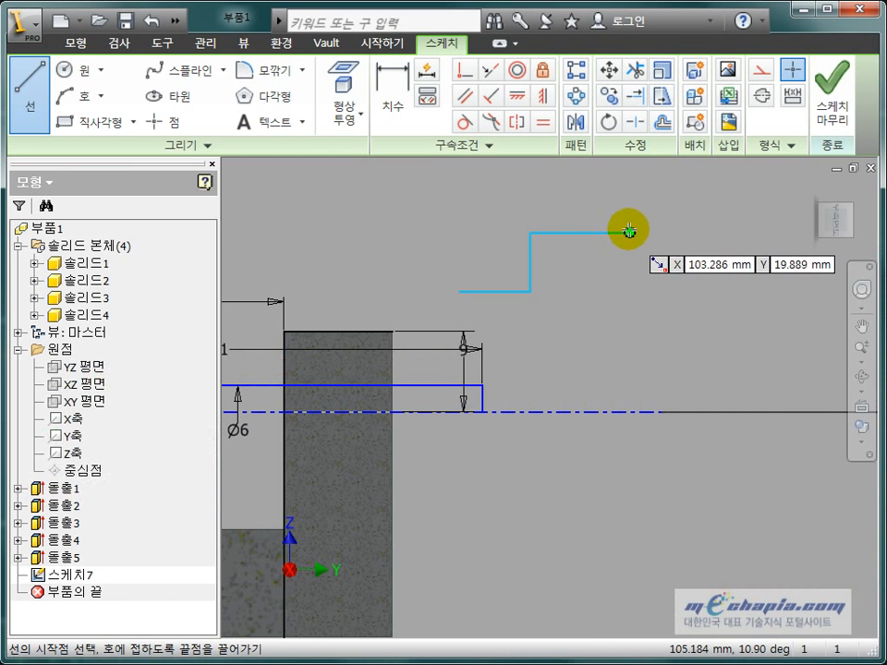
pyautogui.click(629, 233)
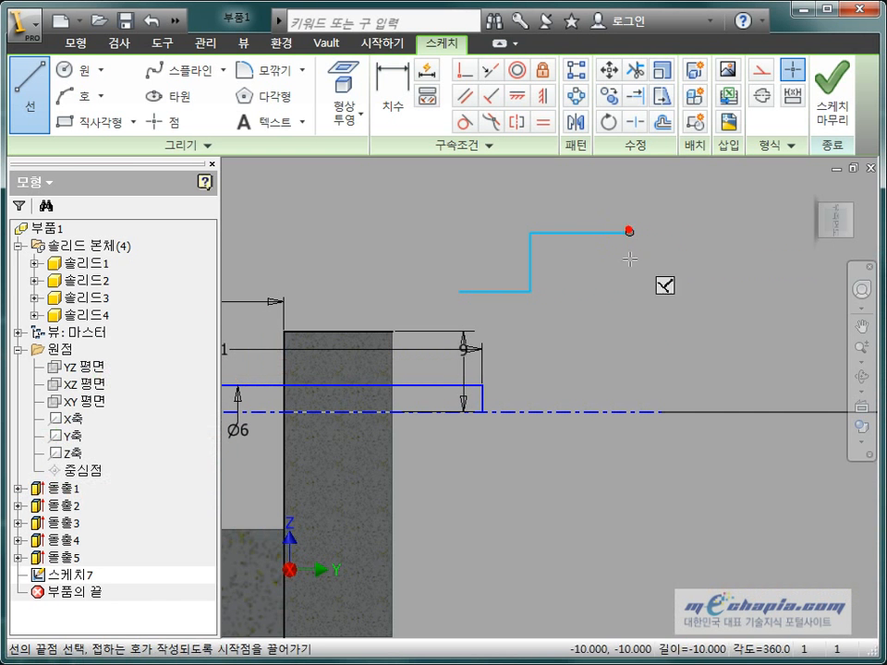
pyautogui.click(626, 368)
pyautogui.click(511, 367)
pyautogui.click(513, 311)
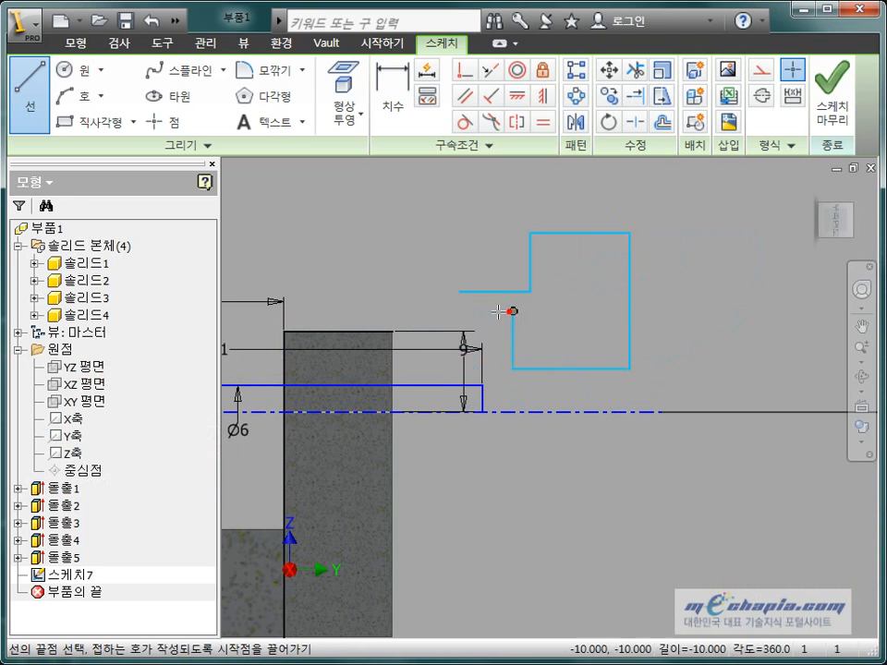
pyautogui.click(458, 311)
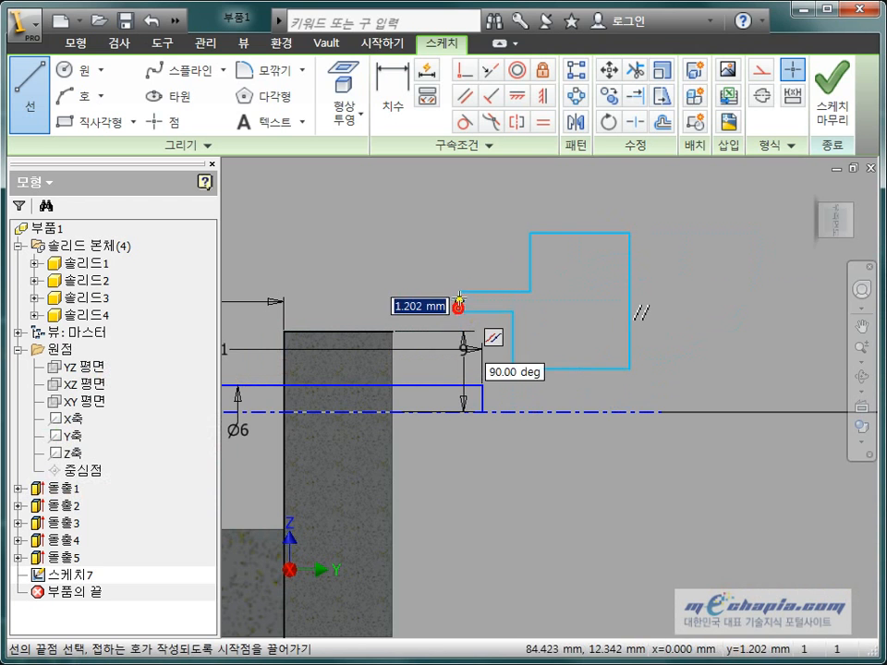
pyautogui.click(458, 292)
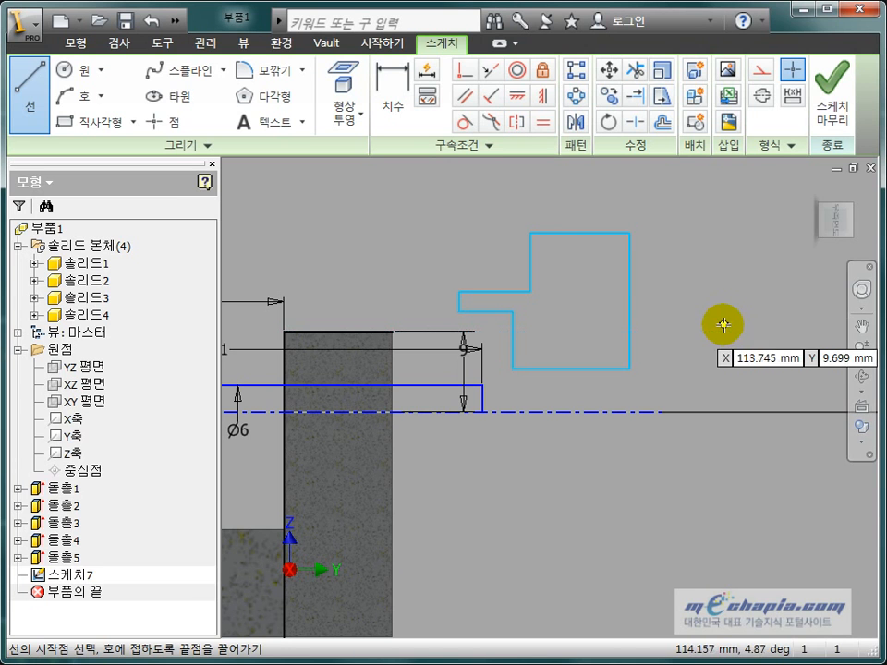
pyautogui.press('Escape')
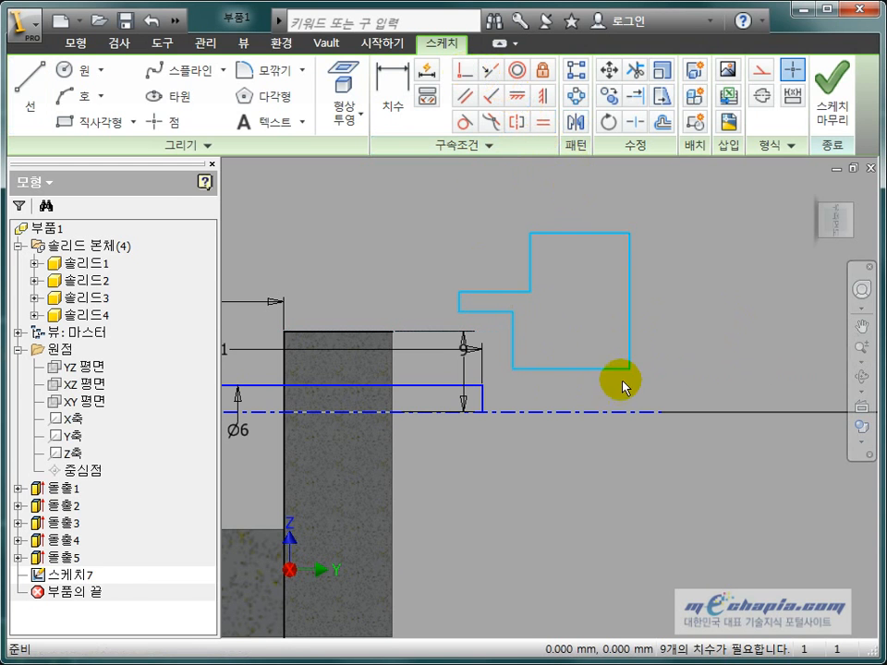
# - Move the knob profile's base onto the bolt centerline and reshape the hub so its bore edge sits near the bolt
pyautogui.moveTo(629, 370); pyautogui.dragTo(653, 411)
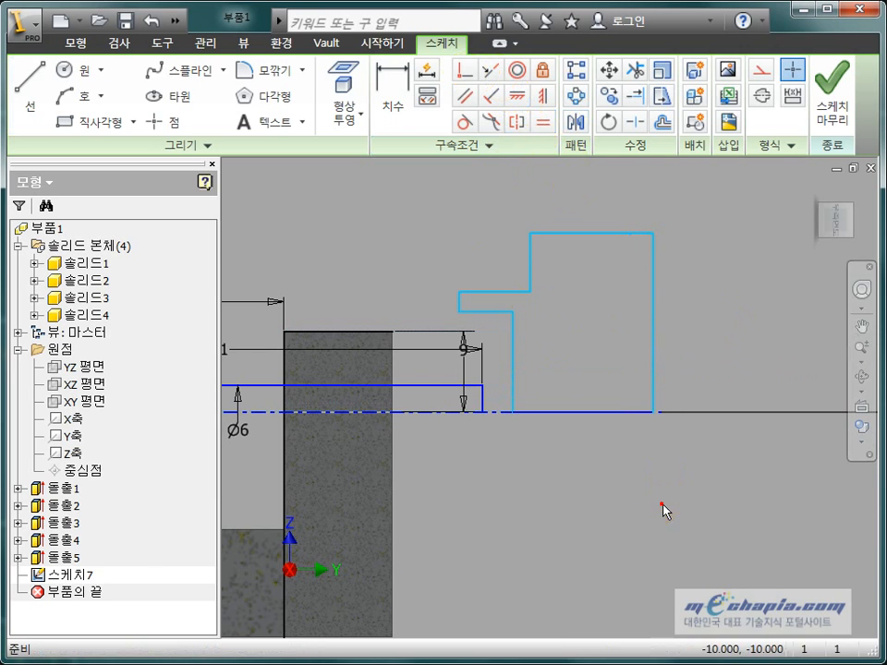
pyautogui.scroll(-3, 421, 364)
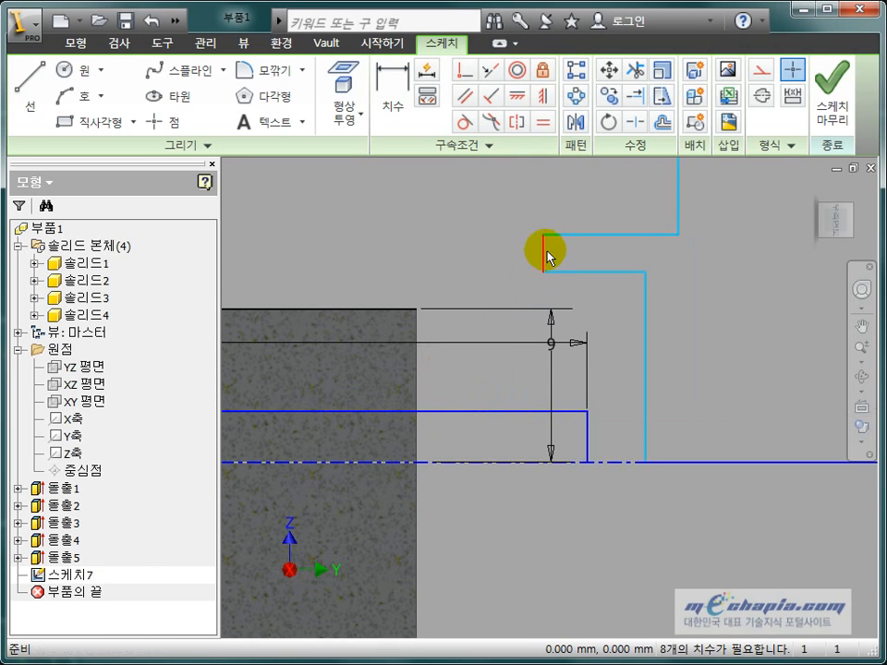
pyautogui.moveTo(546, 251); pyautogui.dragTo(516, 316)
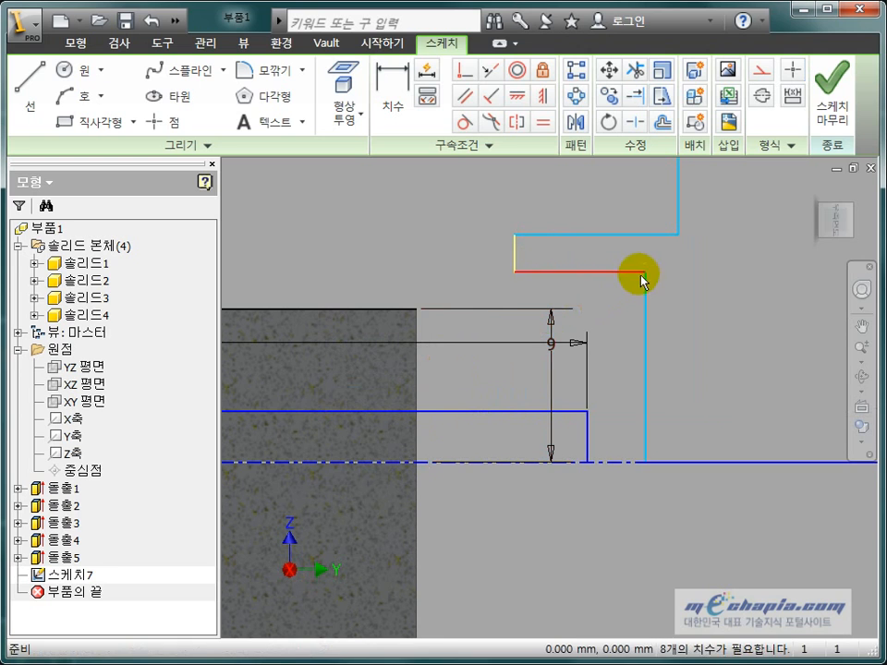
pyautogui.moveTo(644, 272)
pyautogui.mouseDown()
pyautogui.moveTo(573, 366)
pyautogui.moveTo(619, 374)
pyautogui.mouseUp()
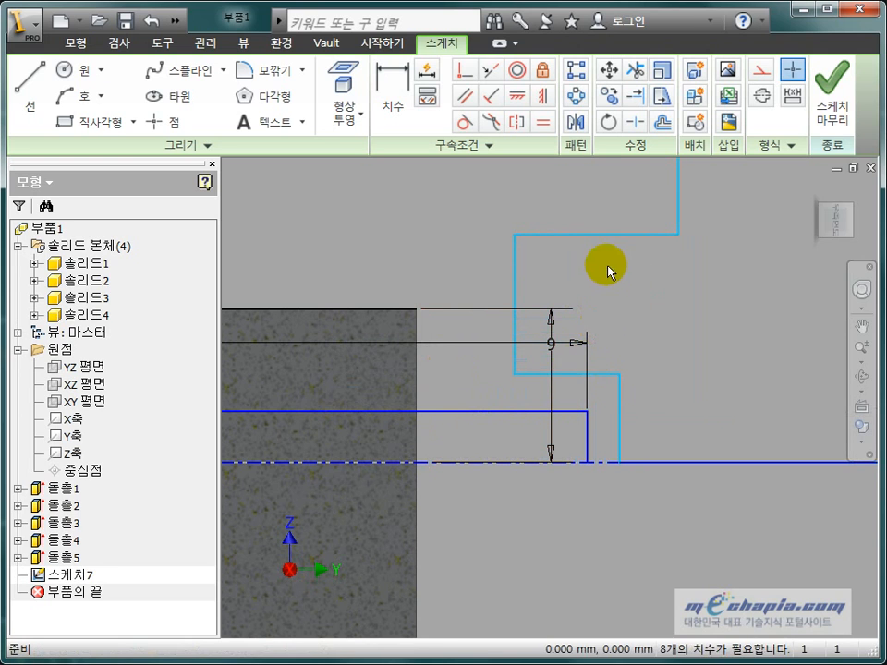
# - Set the gap between the bolt's end and the bottom of the knob's bore to 2 mm
pyautogui.press('d')
pyautogui.click(588, 438)
pyautogui.click(620, 440)
pyautogui.click(605, 489)
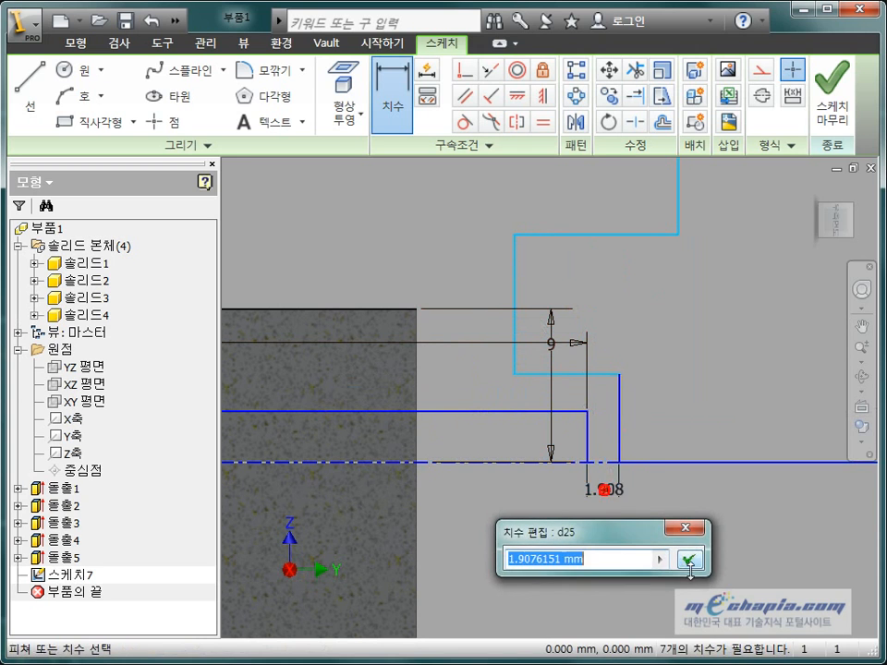
pyautogui.write('2')
pyautogui.click(689, 559)
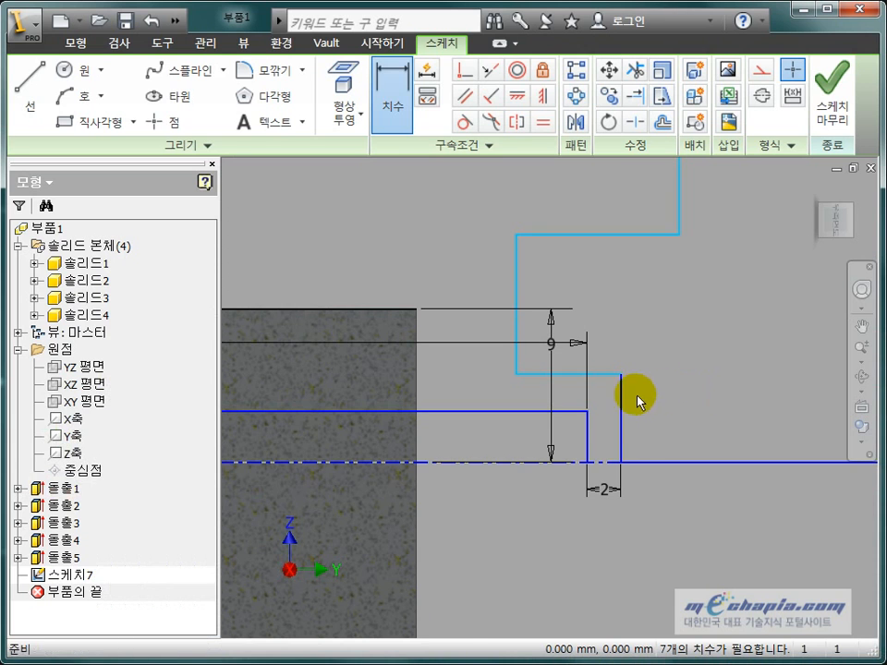
# - Make the knob's bore edge collinear with the bolt's outer edge and the hub's end line collinear with the plate face
pyautogui.moveTo(637, 402); pyautogui.dragTo(695, 474, button='middle')
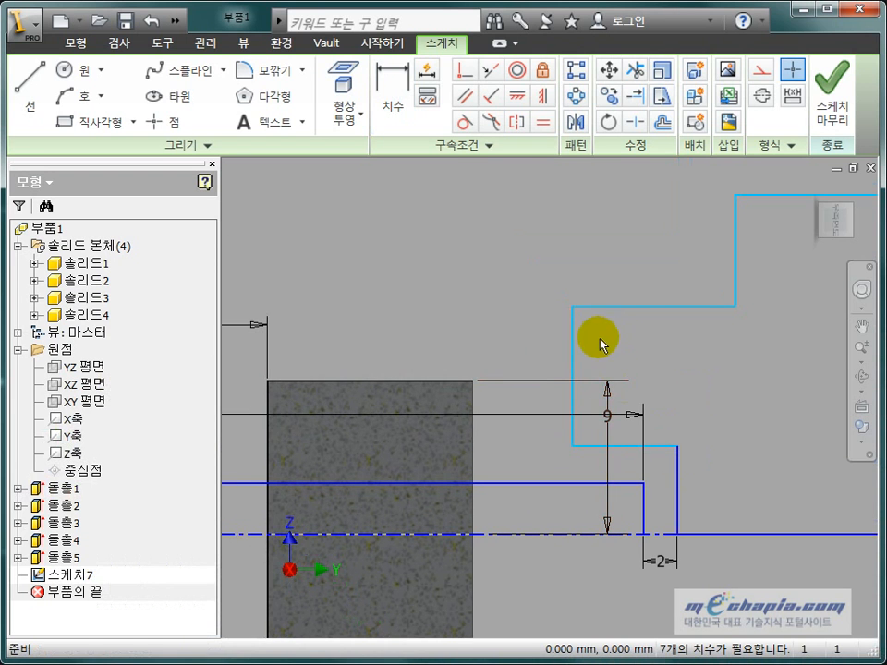
pyautogui.click(490, 71)
pyautogui.click(588, 448)
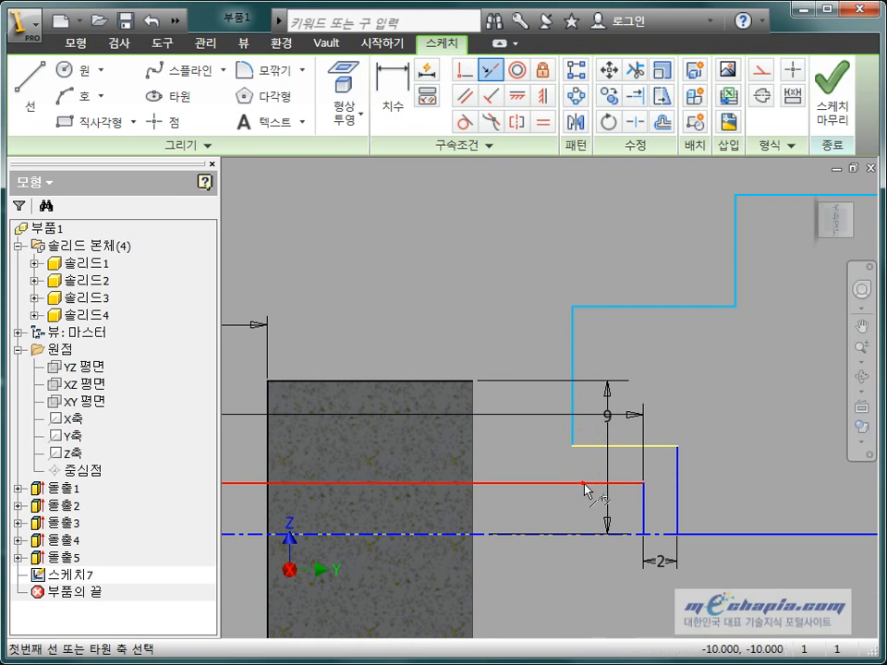
pyautogui.click(583, 483)
pyautogui.click(572, 458)
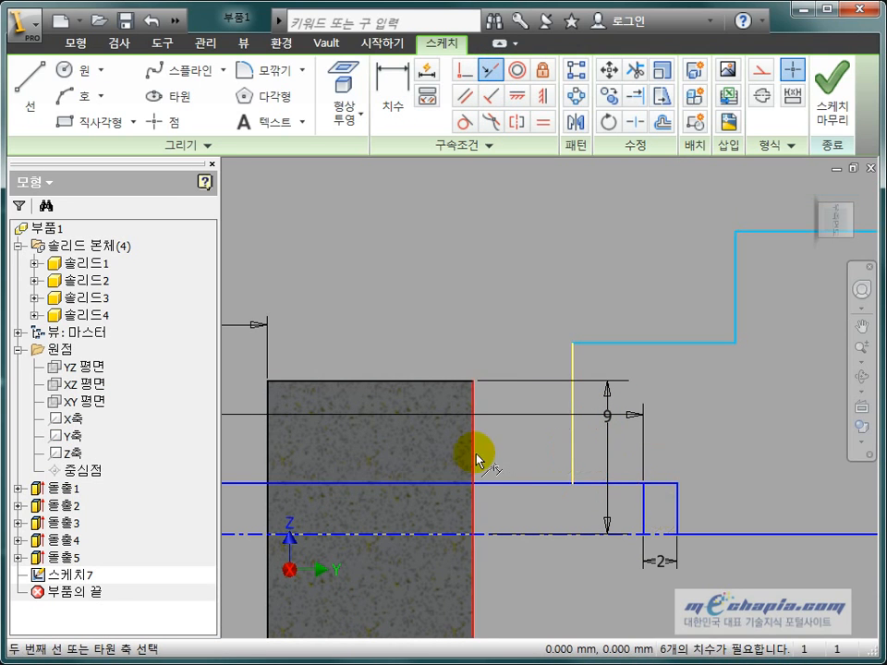
pyautogui.click(475, 461)
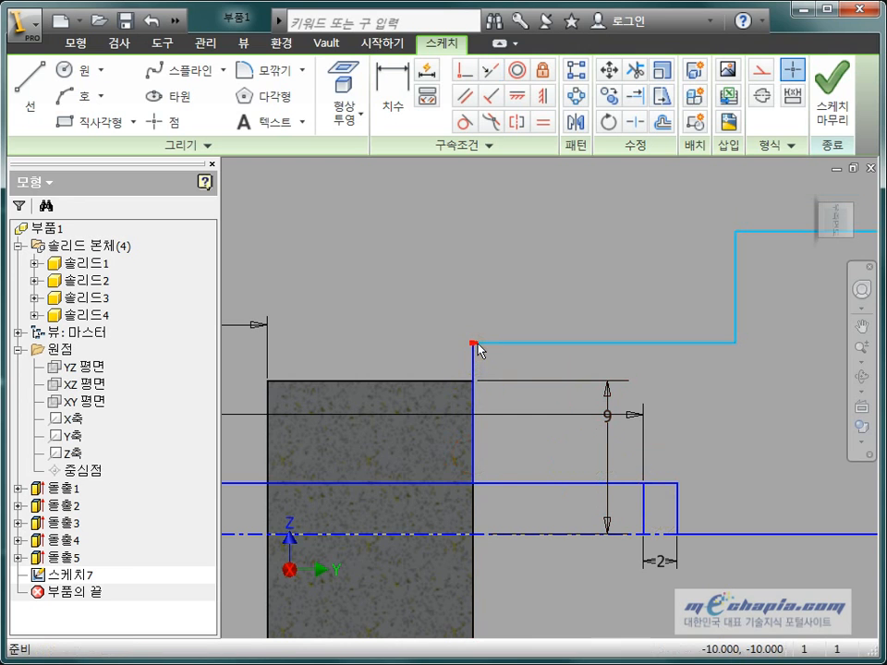
# - Pull the knob hub's outer edge closer to the bolt and set the hub diameter to 16 mm
pyautogui.moveTo(472, 344); pyautogui.dragTo(473, 415)
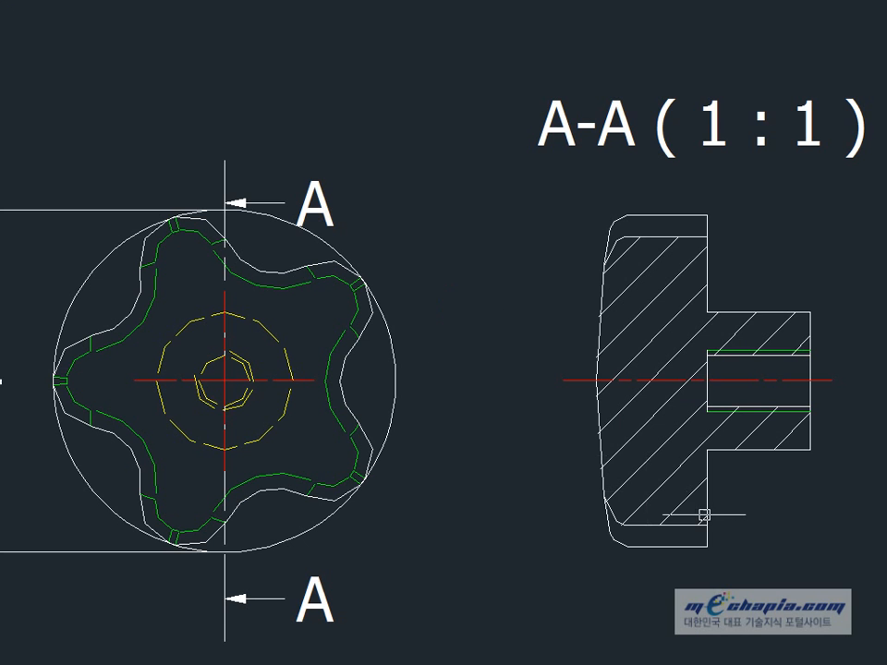
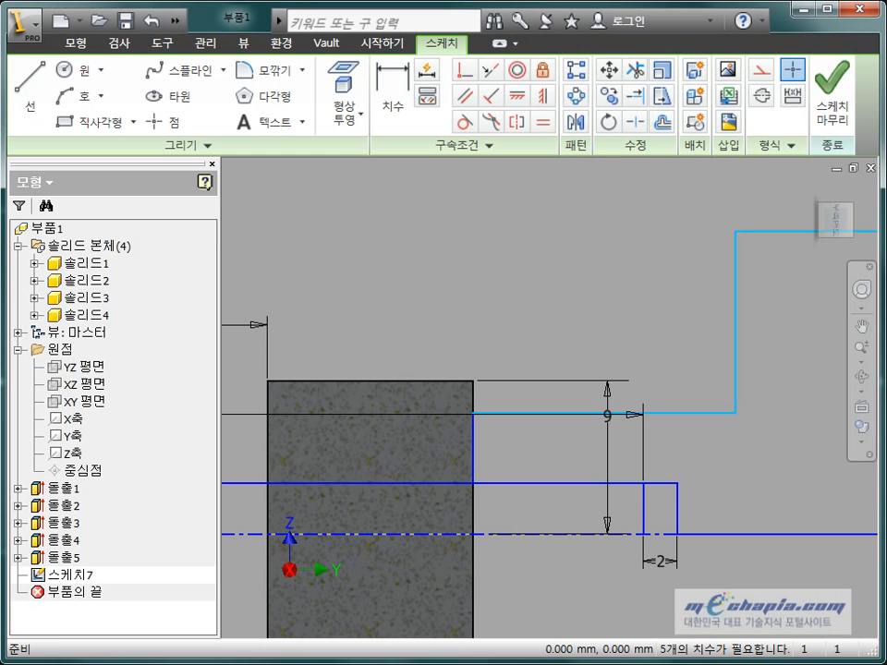
pyautogui.press('d')
pyautogui.click(573, 414)
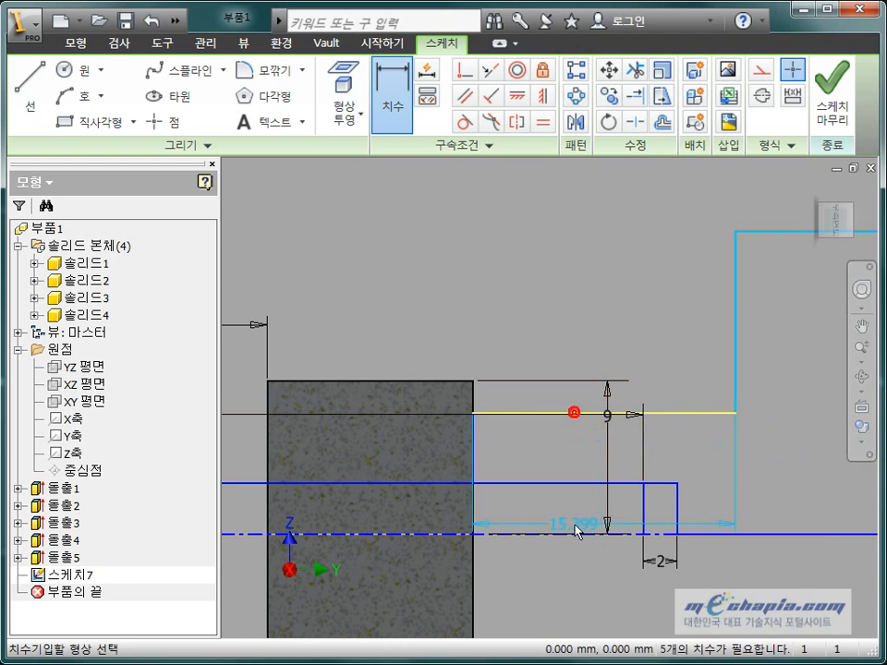
pyautogui.click(568, 535)
pyautogui.click(568, 559)
pyautogui.write('16')
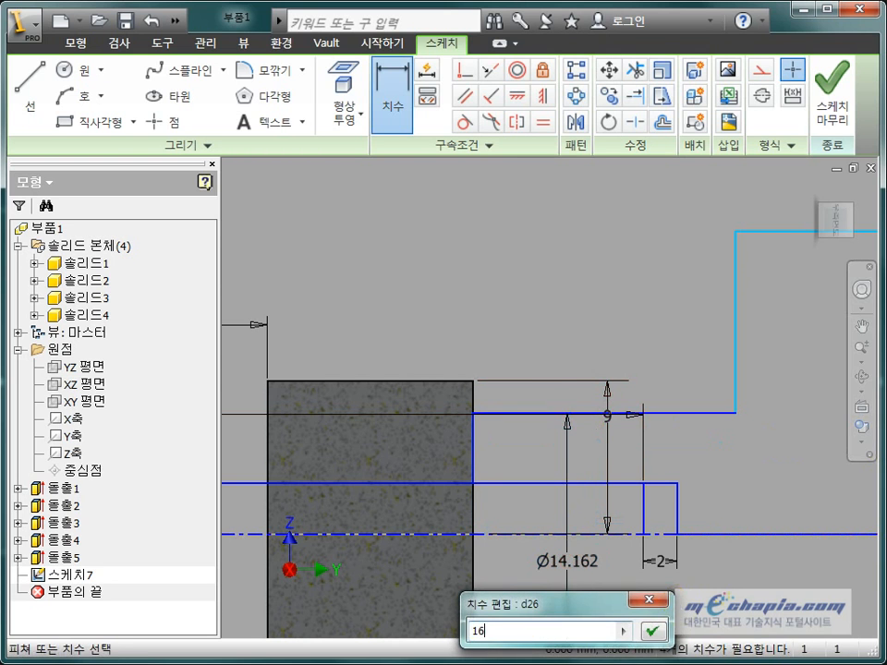
pyautogui.press('Return')
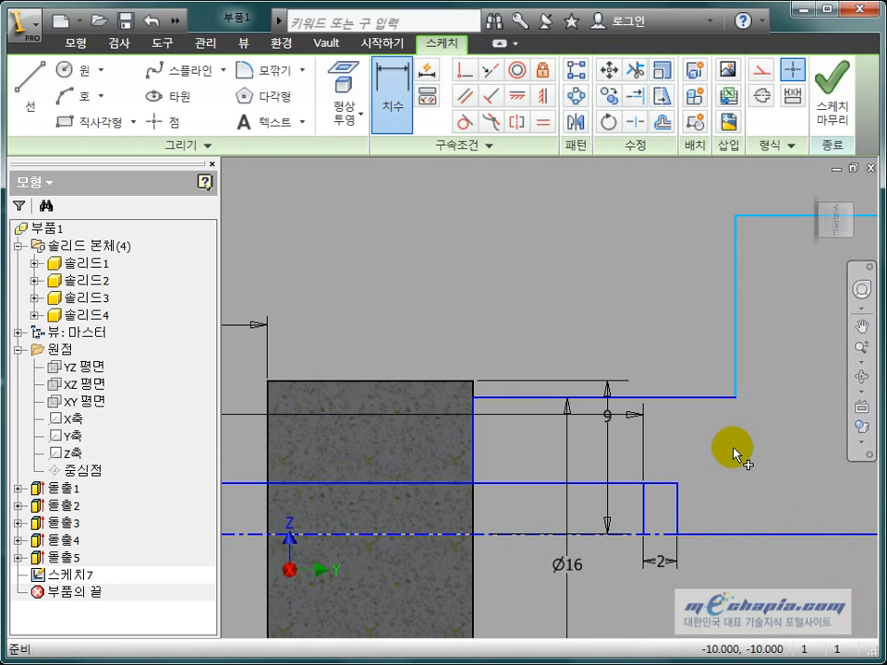
# - Dimension the knob hub's length as 12 mm
pyautogui.click(717, 398)
pyautogui.click(570, 294)
pyautogui.write('12')
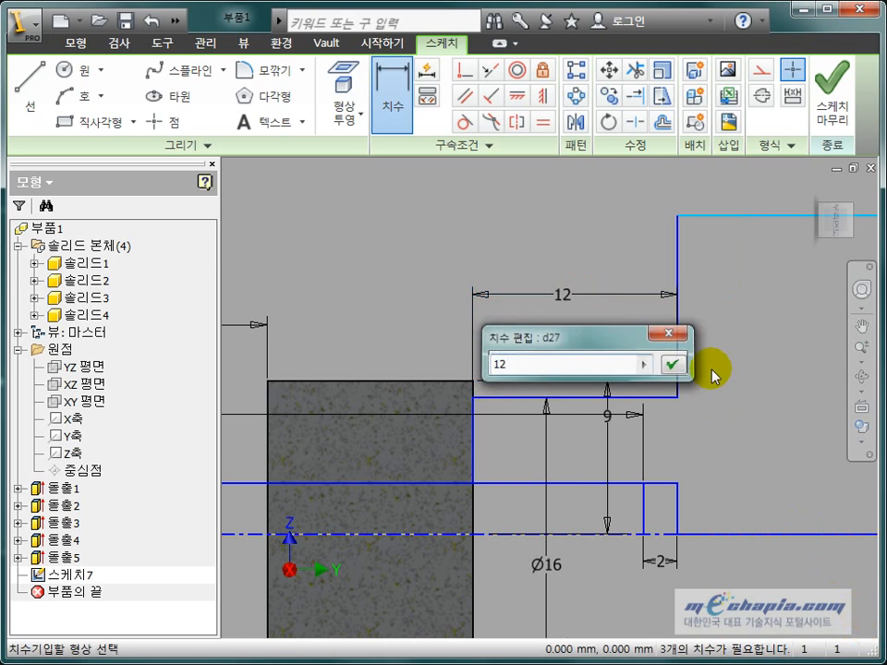
pyautogui.press('Return')
# - Set the knob head's diameter about the centerline to 40 mm and reposition the dimension clear of the head's end line
pyautogui.scroll(-2, 702, 388)
pyautogui.moveTo(590, 401); pyautogui.dragTo(446, 368, button='middle')
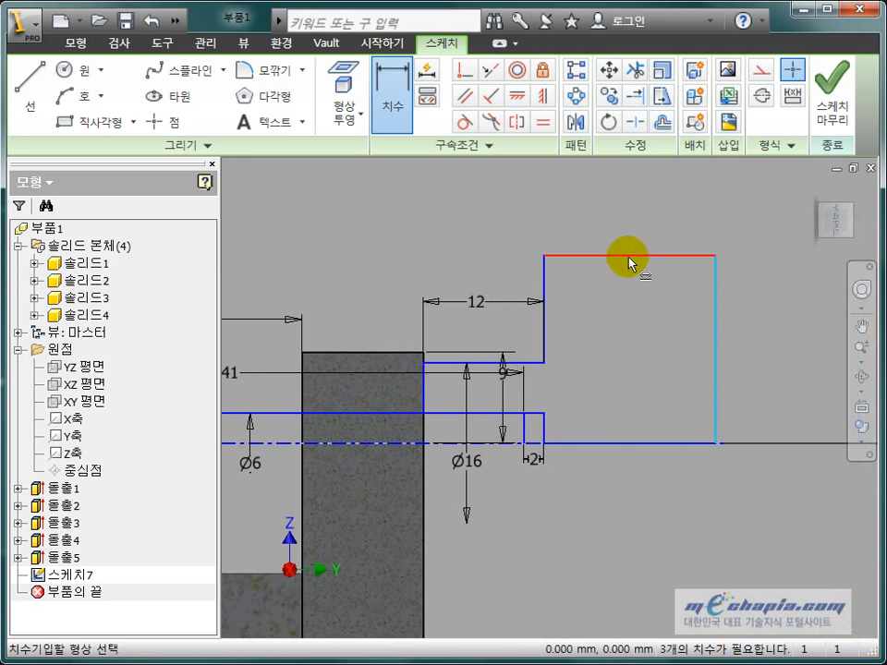
pyautogui.click(477, 435)
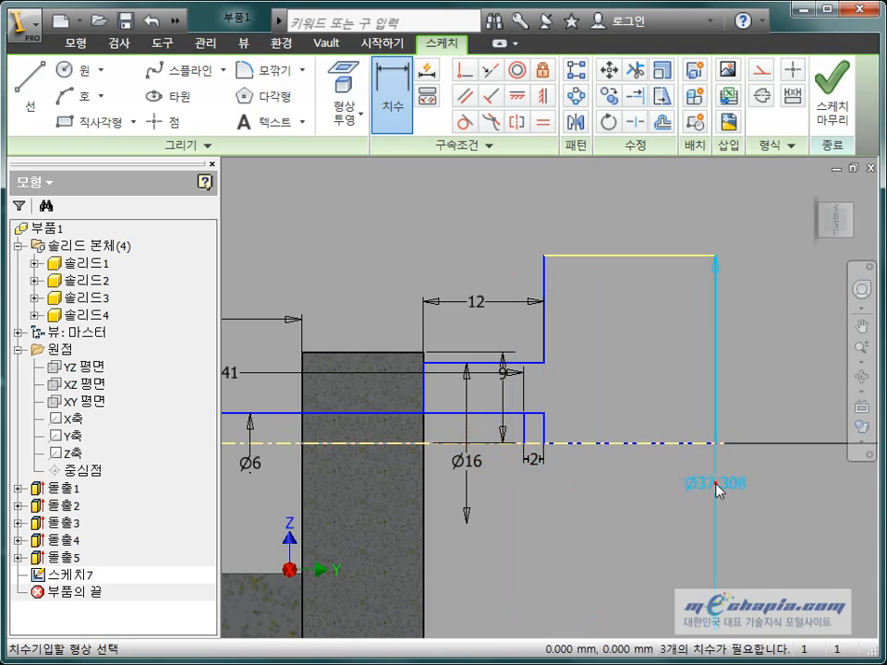
pyautogui.click(718, 488)
pyautogui.write('40')
pyautogui.press('Return')
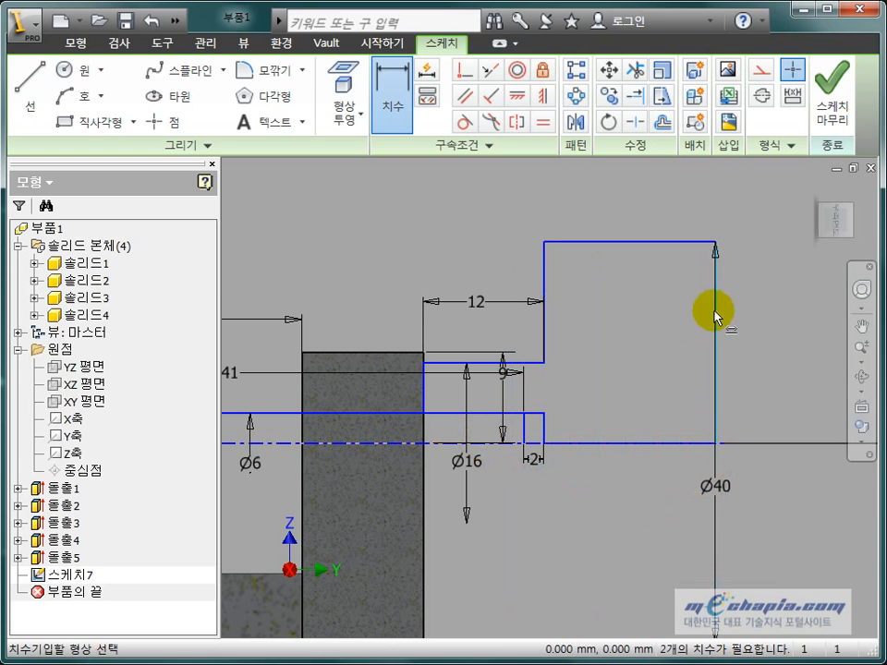
pyautogui.press('Escape')
pyautogui.moveTo(717, 487); pyautogui.dragTo(651, 496)
pyautogui.moveTo(735, 523); pyautogui.dragTo(631, 492)
# - Check the head thickness in the knob's section drawing and set the sketched head's thickness to 13 mm
pyautogui.click(762, 540)
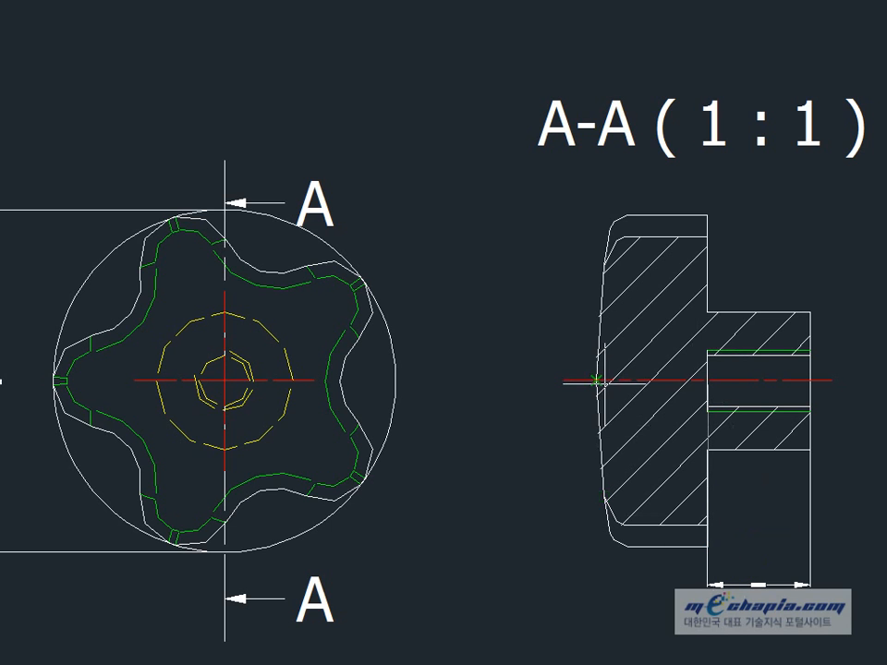
pyautogui.click(602, 382)
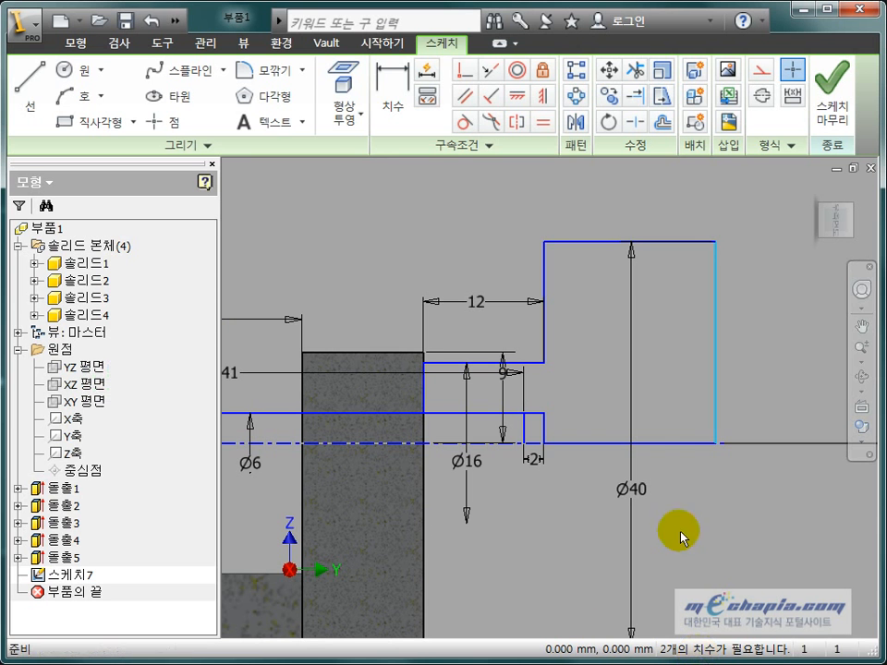
pyautogui.click(679, 255)
pyautogui.click(664, 206)
pyautogui.write('1')
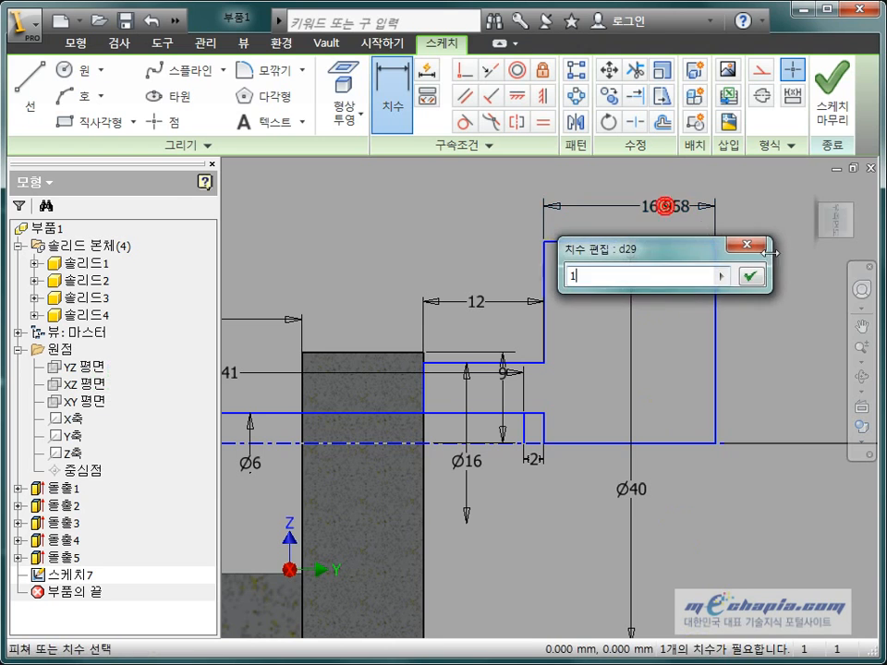
pyautogui.write('3')
pyautogui.press('Return')
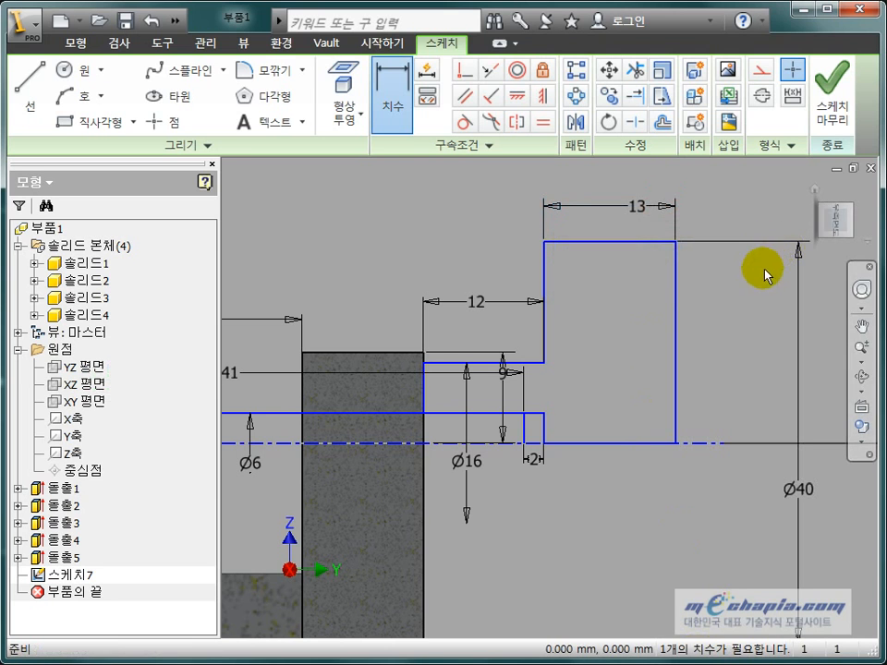
# - Shorten the centerline to end at the knob head's outer corner and finish the sketch
pyautogui.scroll(4, 701, 364)
pyautogui.scroll(-2, 679, 378)
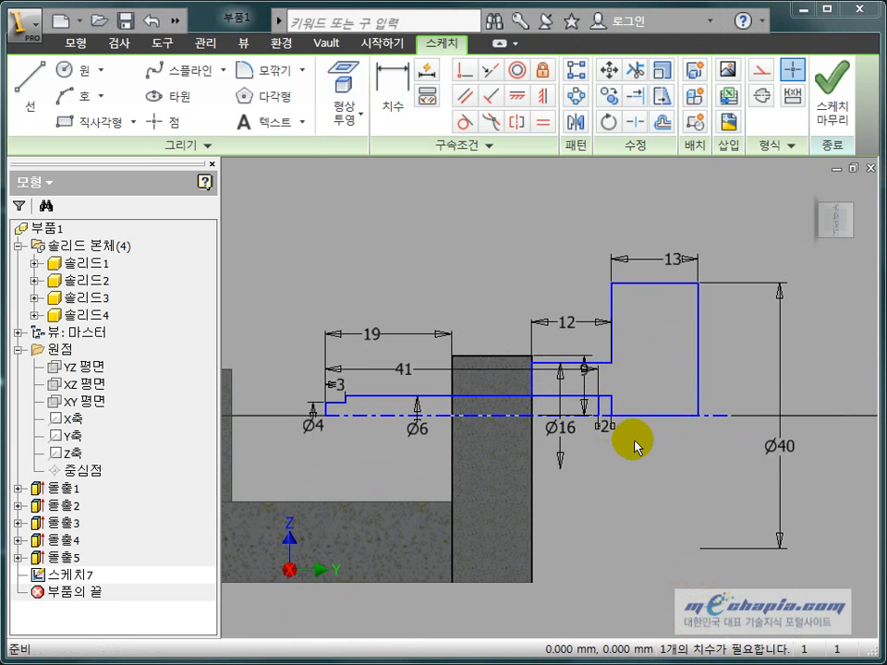
pyautogui.scroll(3, 705, 428)
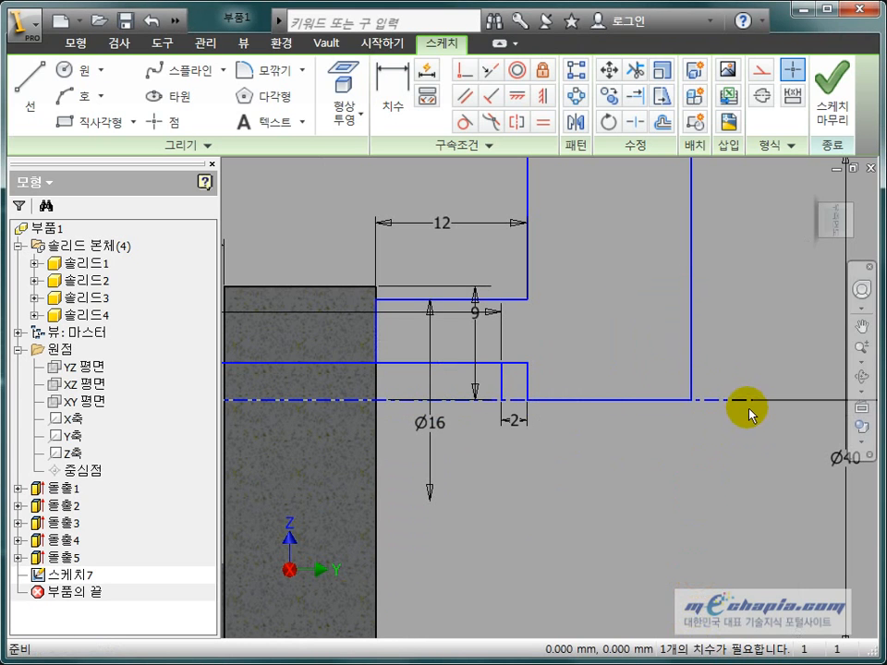
pyautogui.moveTo(754, 403); pyautogui.dragTo(691, 400)
pyautogui.scroll(-4, 674, 477)
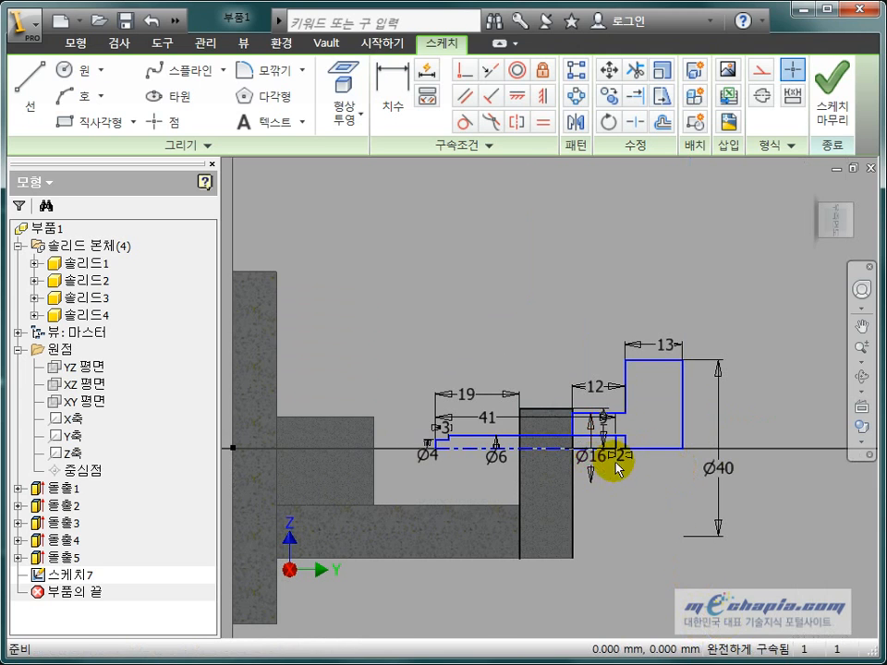
pyautogui.click(831, 98)
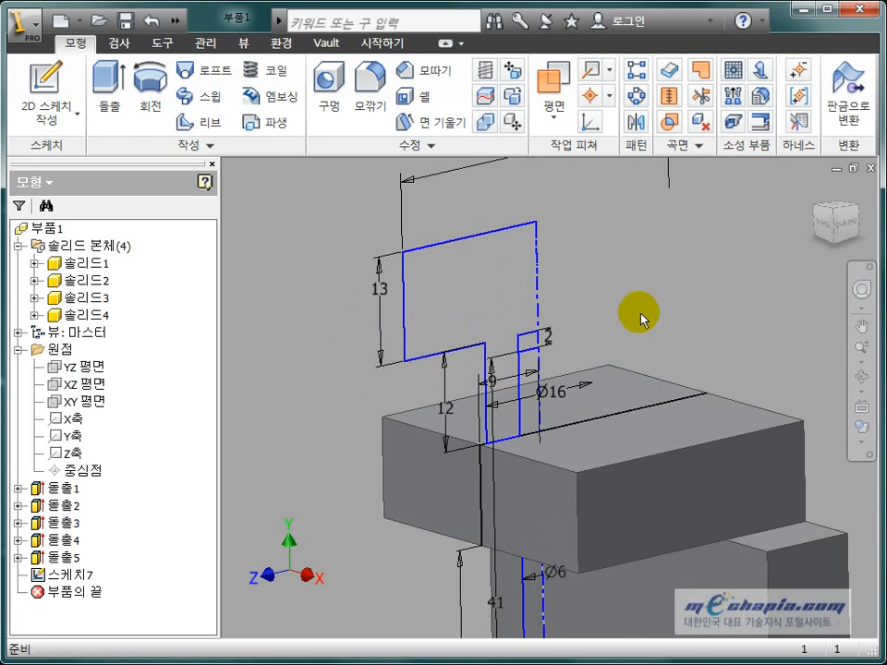
# - Revolve the bolt profile fully about the centerline as a new solid
pyautogui.press('r')
pyautogui.click(536, 399)
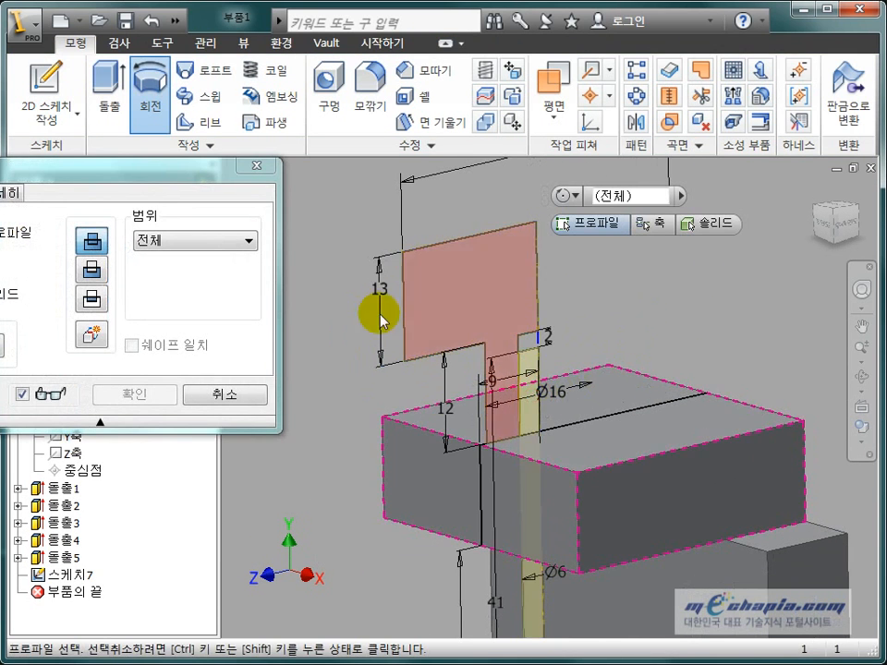
pyautogui.click(538, 401)
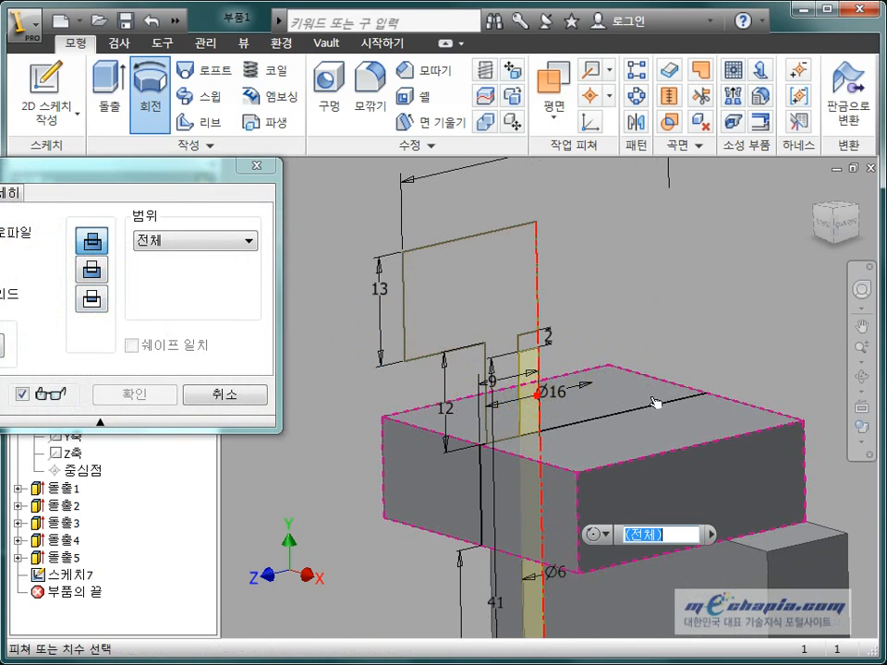
pyautogui.moveTo(646, 412); pyautogui.dragTo(673, 338, button='middle')
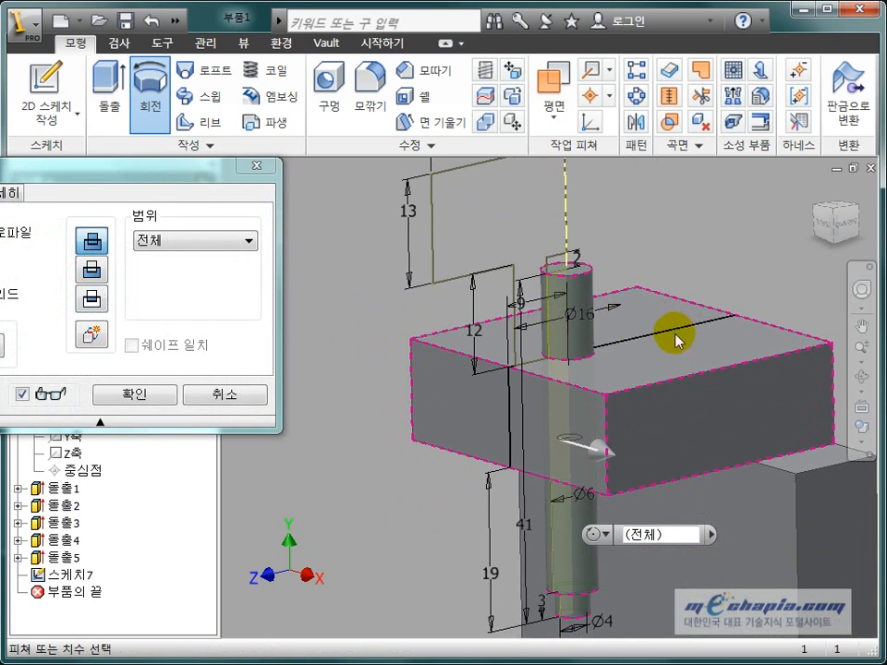
pyautogui.click(91, 334)
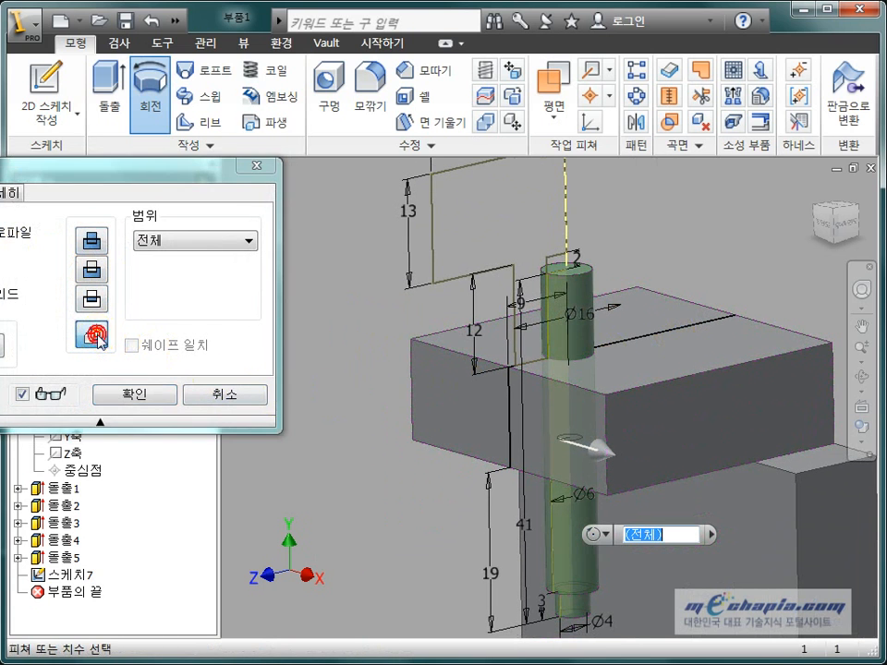
pyautogui.click(135, 394)
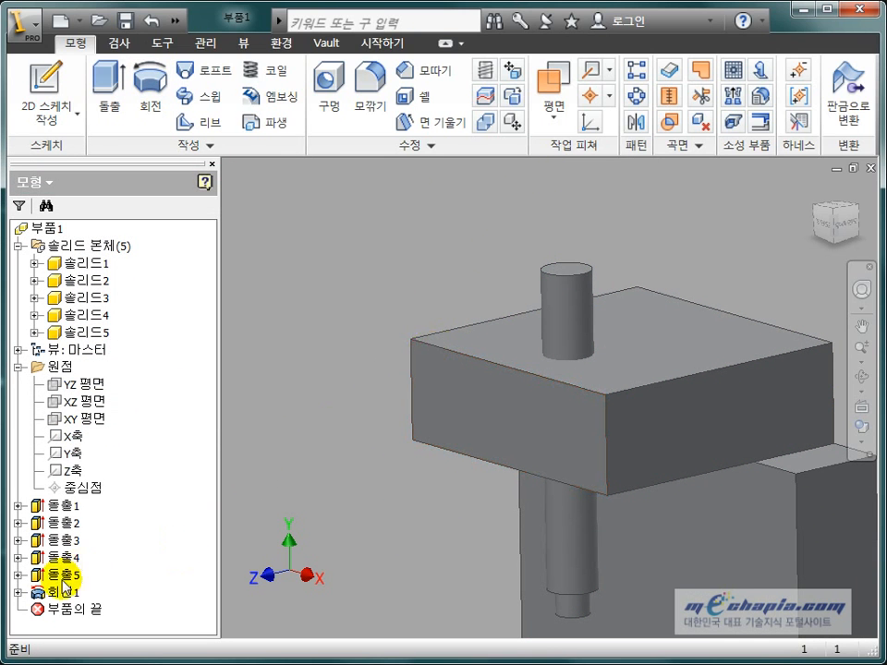
# - Share the bolt revolve's sketch and revolve the knob profile fully about the centerline as a new solid
pyautogui.click(18, 592)
pyautogui.click(85, 612)
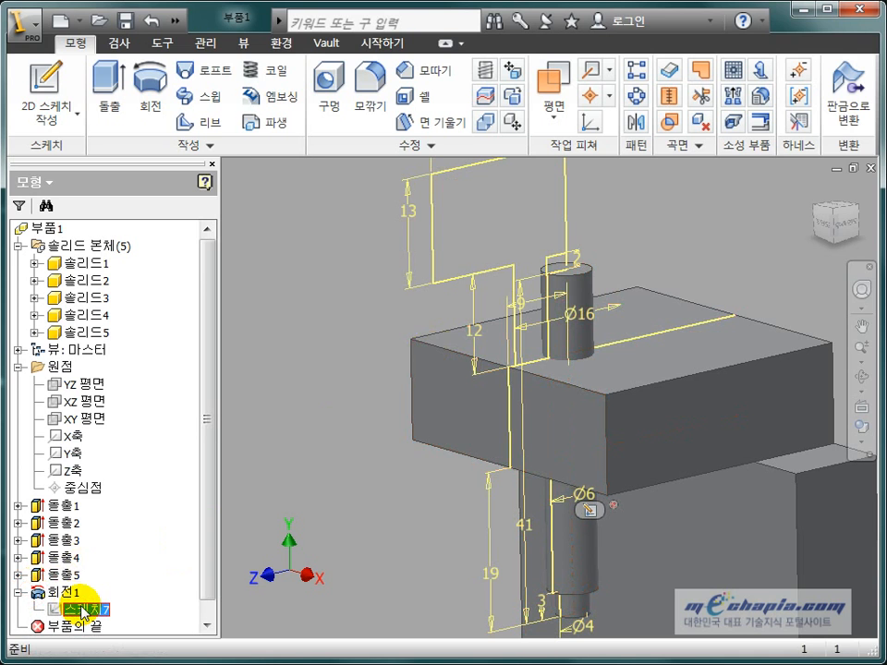
pyautogui.rightClick(85, 609)
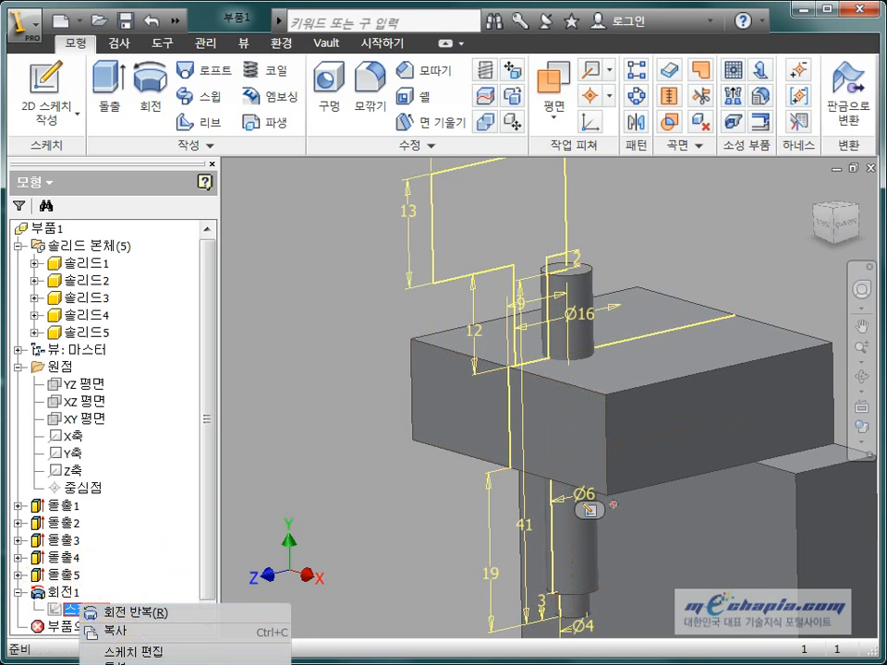
pyautogui.click(88, 611)
pyautogui.moveTo(323, 469); pyautogui.dragTo(316, 577, button='middle')
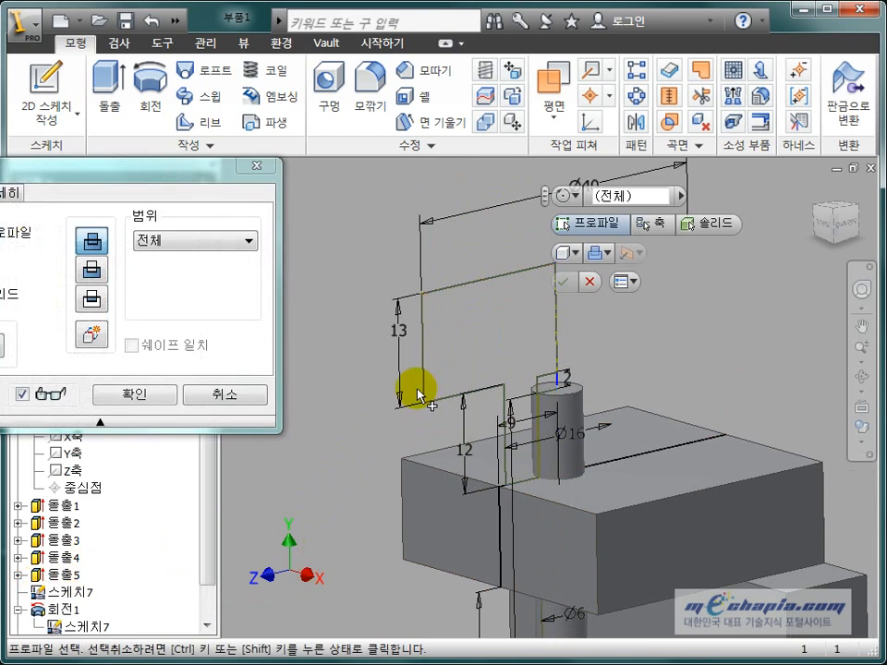
pyautogui.click(541, 320)
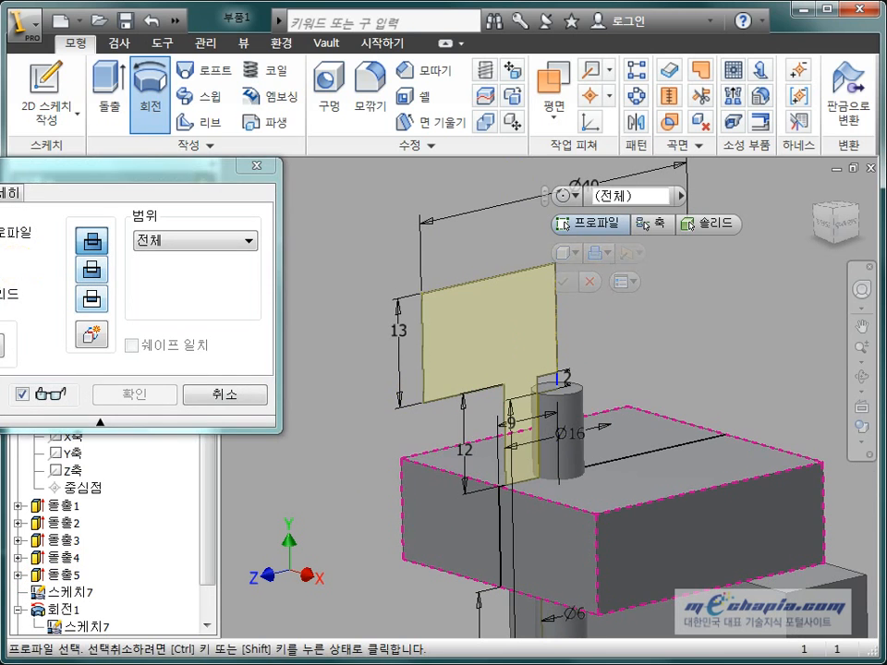
pyautogui.click(555, 311)
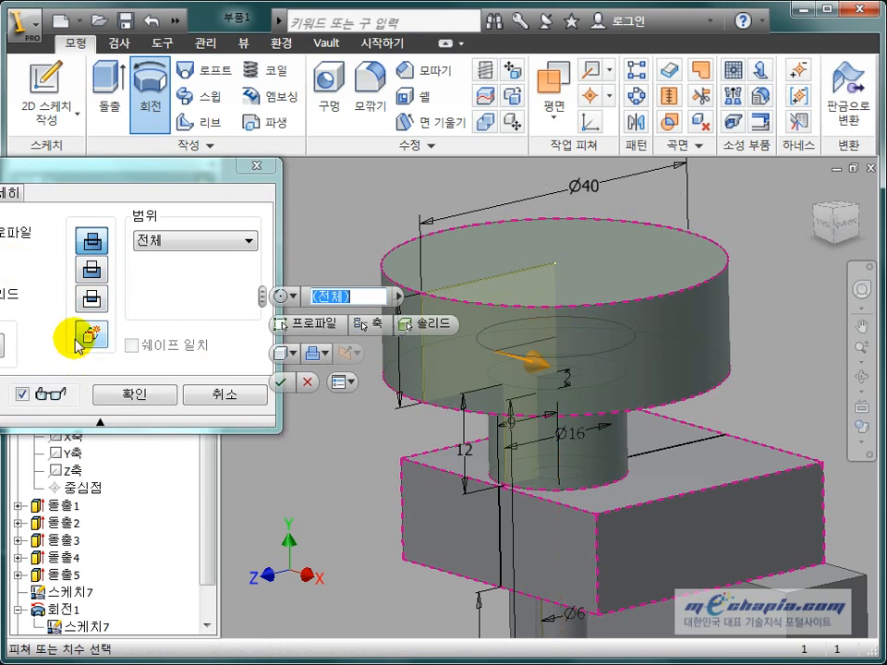
pyautogui.click(134, 395)
# - Hide the bolt and knob solids, 솔리드5 and 솔리드6
pyautogui.keyDown('shift'); pyautogui.moveTo(301, 408); pyautogui.dragTo(449, 362, button='middle'); pyautogui.keyUp('shift')
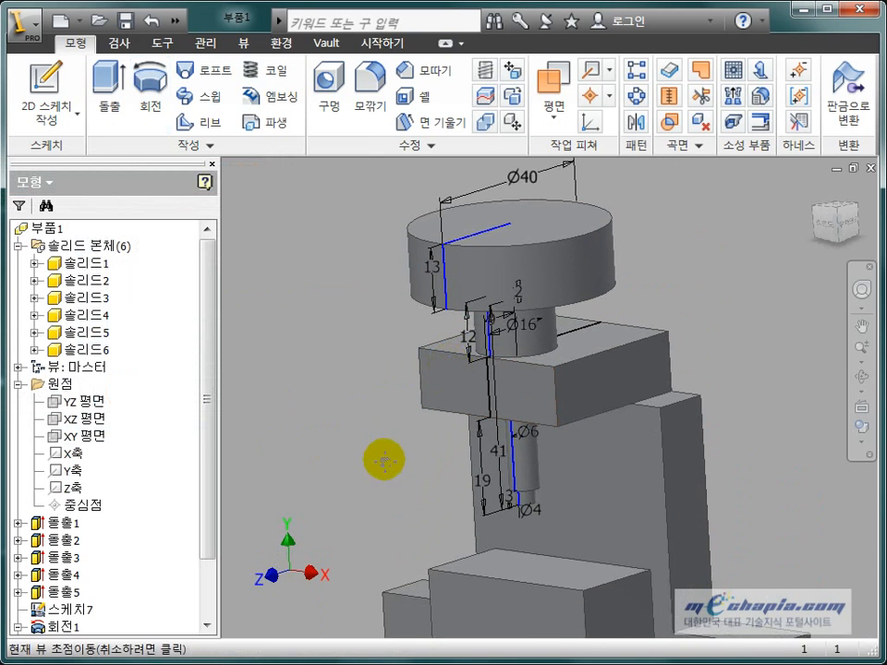
pyautogui.moveTo(385, 459); pyautogui.dragTo(392, 444, button='middle')
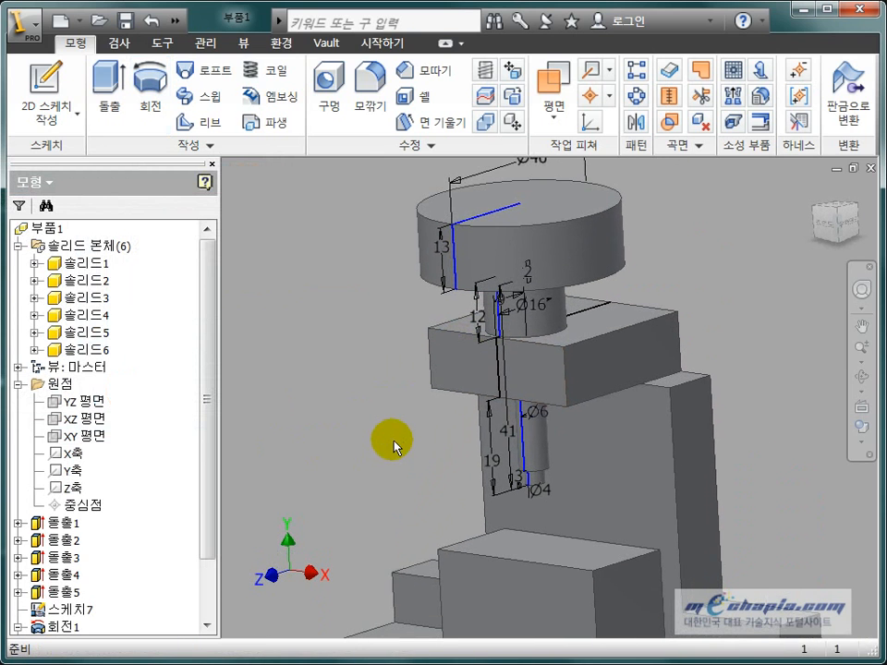
pyautogui.click(94, 349)
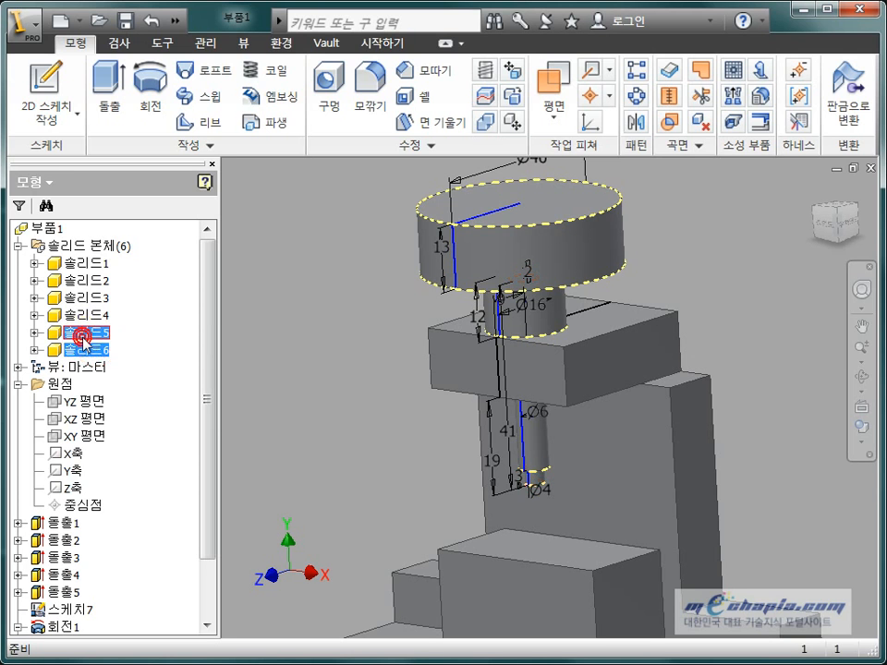
pyautogui.rightClick(83, 340)
pyautogui.click(111, 402)
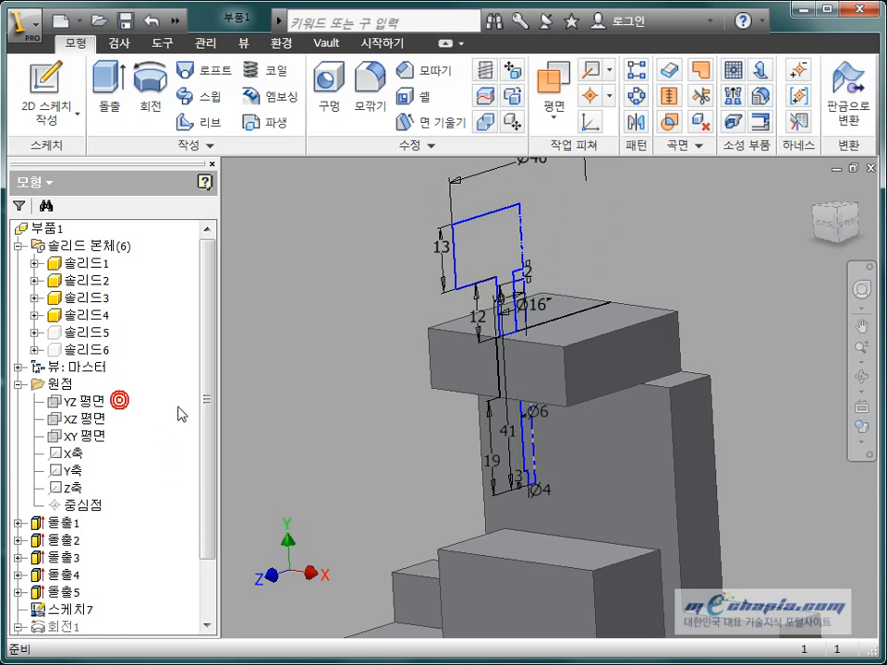
# - Examine the clamping plate and the whole jig with the bolt and knob solids hidden
pyautogui.keyDown('shift'); pyautogui.moveTo(332, 406); pyautogui.dragTo(334, 422, button='middle'); pyautogui.keyUp('shift')
pyautogui.scroll(-3, 499, 348)
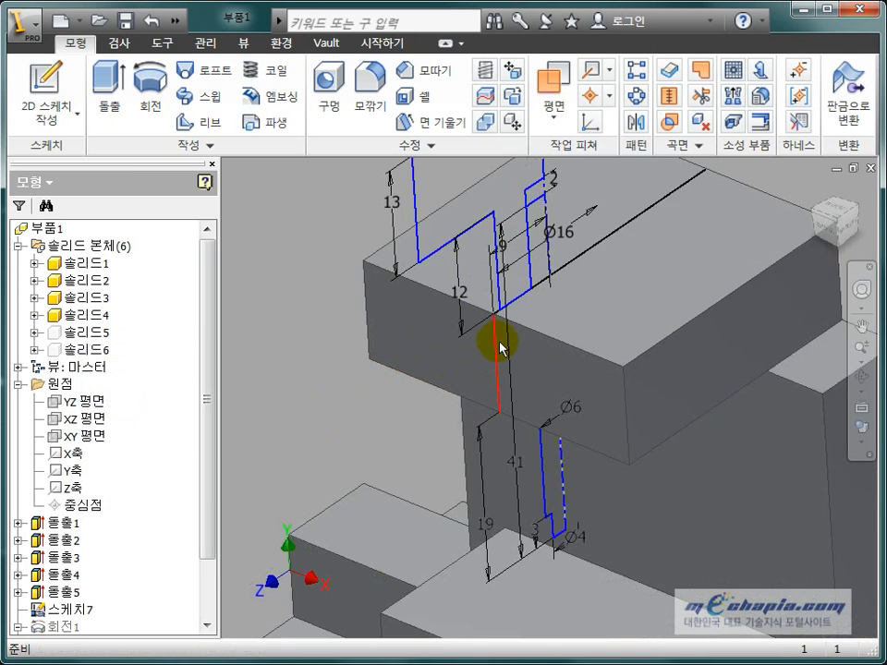
pyautogui.click(78, 339)
pyautogui.click(79, 350)
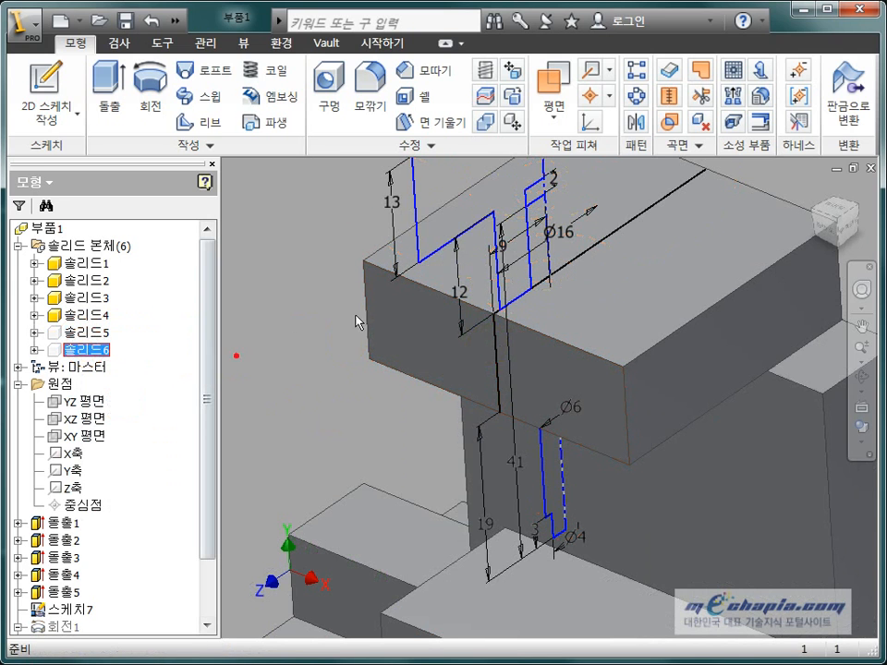
pyautogui.click(481, 303)
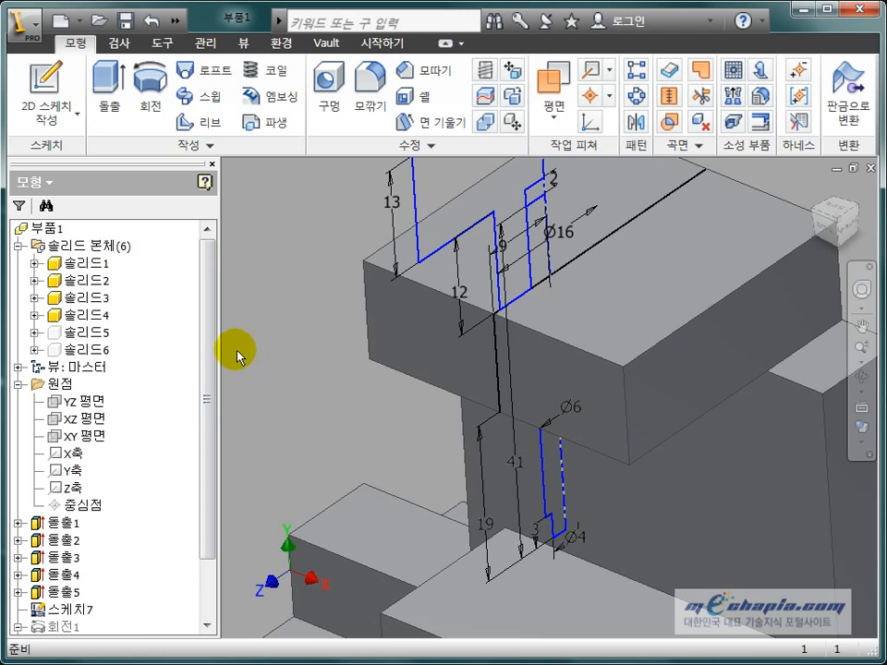
pyautogui.scroll(7, 306, 364)
pyautogui.moveTo(354, 370); pyautogui.dragTo(475, 358, button='middle')
pyautogui.scroll(-1, 297, 342)
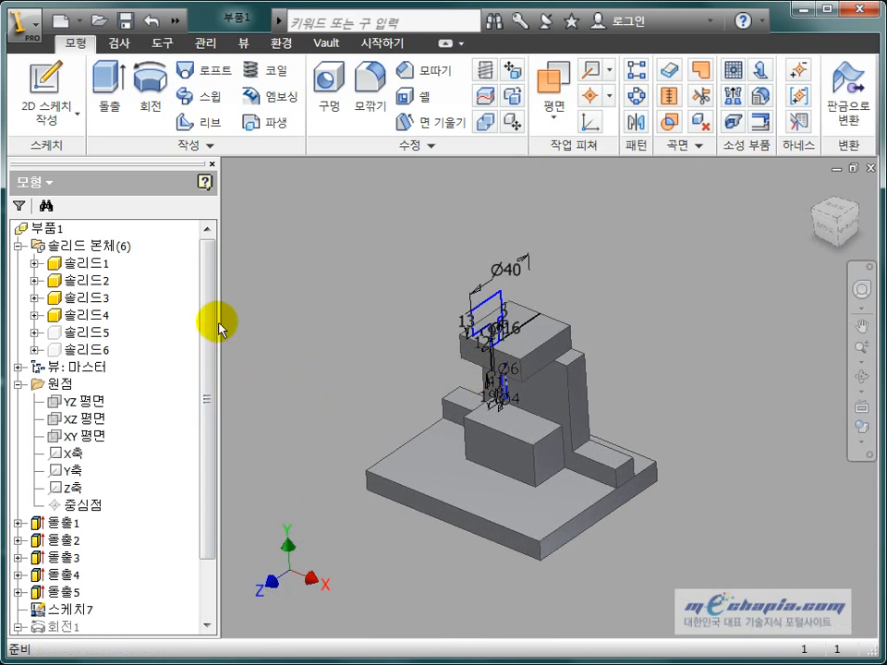
# - Make the hidden bolt and knob solids, 솔리드5 and 솔리드6, visible again
pyautogui.click(70, 333)
pyautogui.keyDown('ctrl'); pyautogui.click(69, 349); pyautogui.keyUp('ctrl')
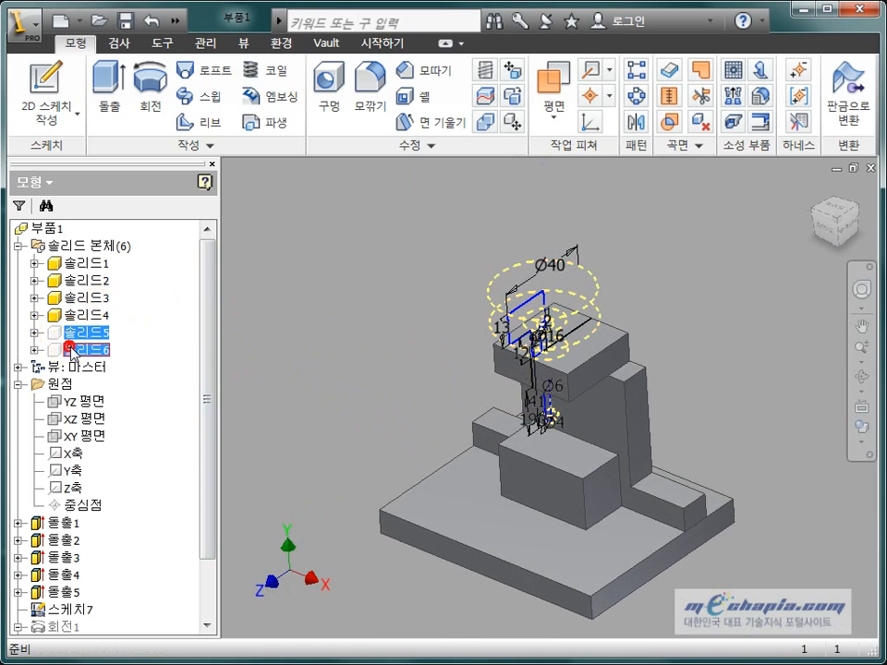
pyautogui.rightClick(72, 349)
pyautogui.click(119, 410)
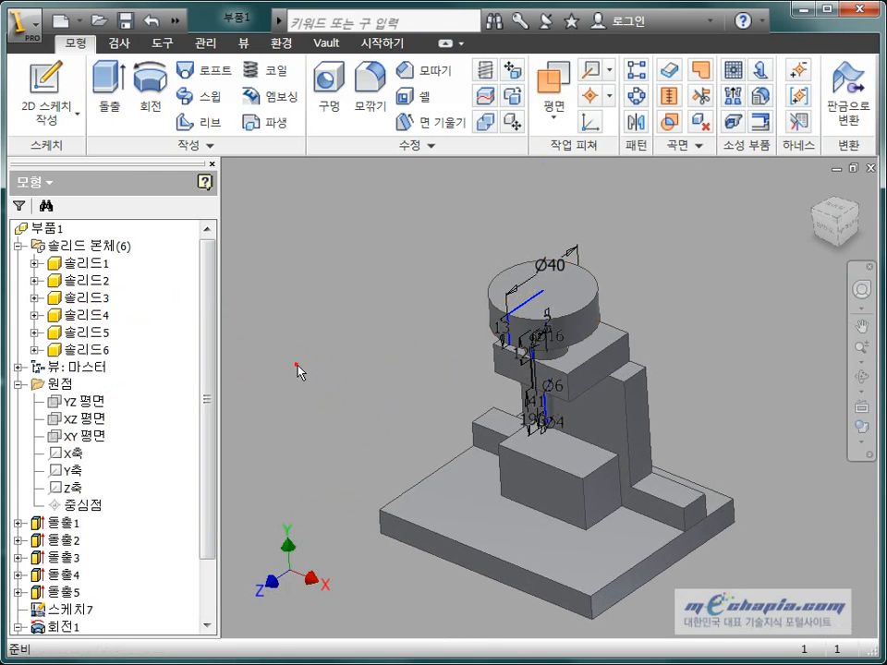
pyautogui.keyDown('shift'); pyautogui.moveTo(297, 370); pyautogui.dragTo(340, 379, button='middle'); pyautogui.keyUp('shift')
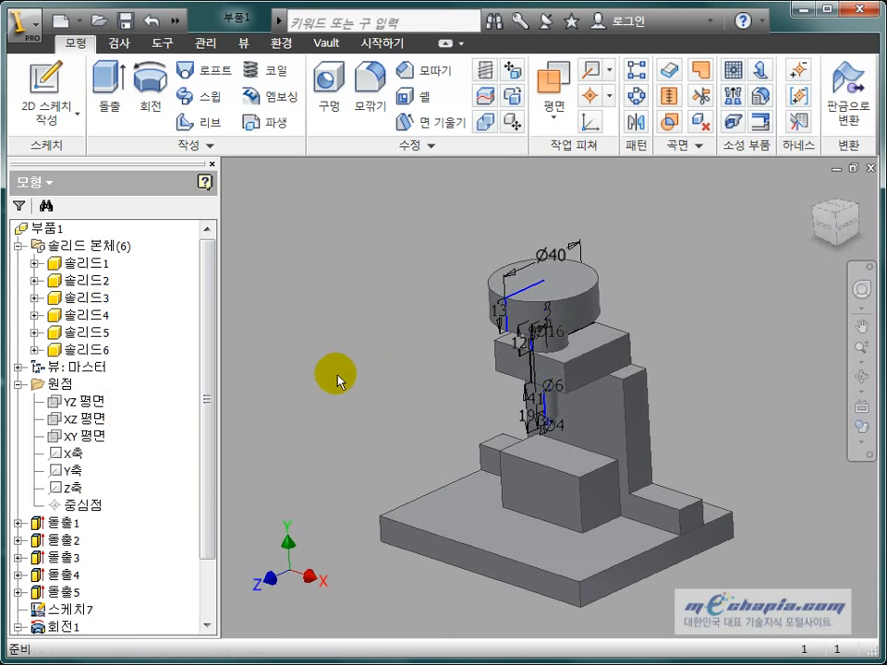
# - Hide the base plate solid, 솔리드1, and view the remaining jig solids from below
pyautogui.click(81, 263)
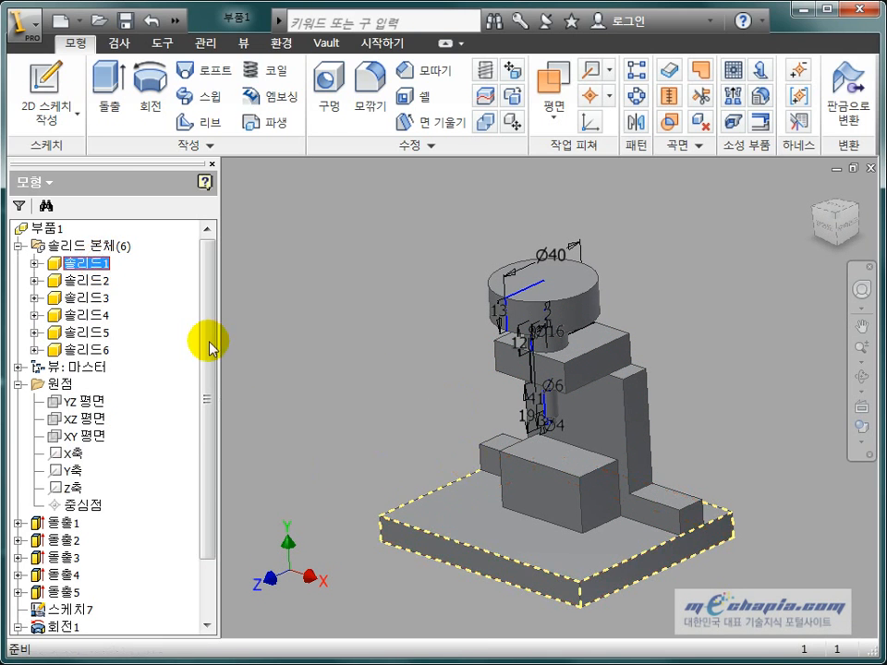
pyautogui.rightClick(95, 261)
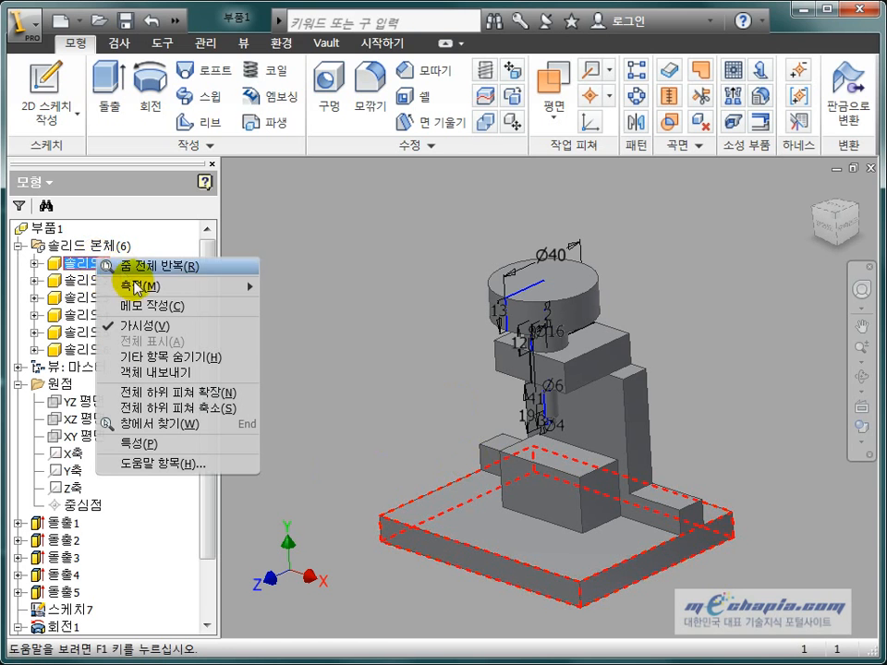
pyautogui.click(139, 326)
pyautogui.keyDown('shift'); pyautogui.moveTo(360, 386); pyautogui.dragTo(341, 322, button='middle'); pyautogui.keyUp('shift')
# - Show the base plate solid, 솔리드1, again and return the jig to an isometric view
pyautogui.click(96, 262)
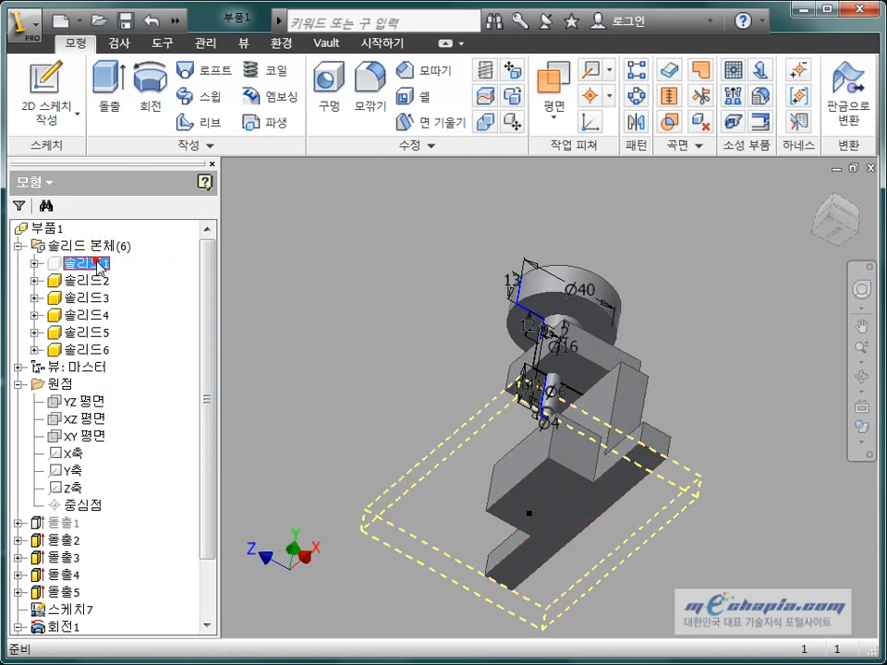
pyautogui.rightClick(96, 262)
pyautogui.click(166, 328)
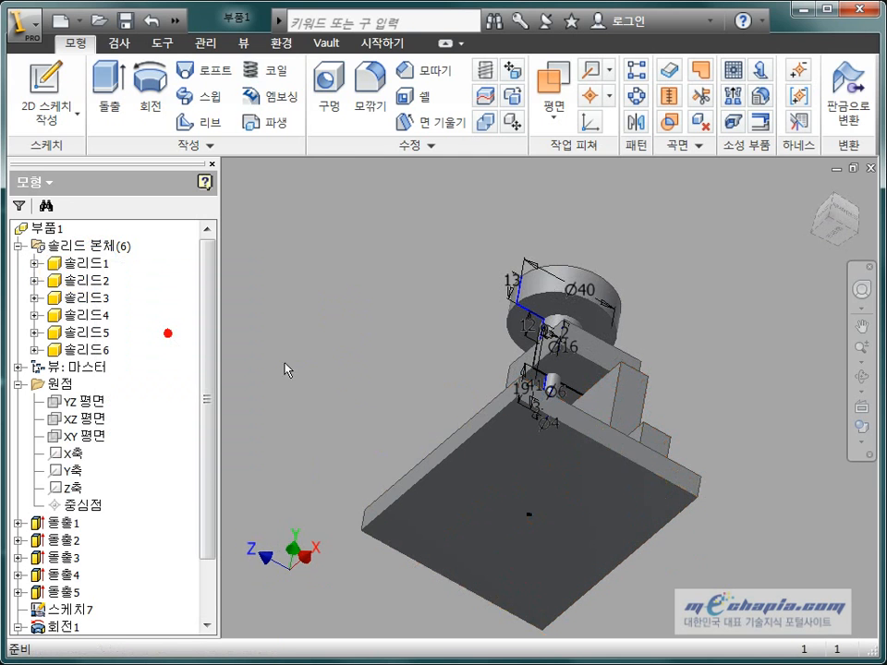
pyautogui.keyDown('shift'); pyautogui.moveTo(331, 373); pyautogui.dragTo(316, 417, button='middle'); pyautogui.keyUp('shift')
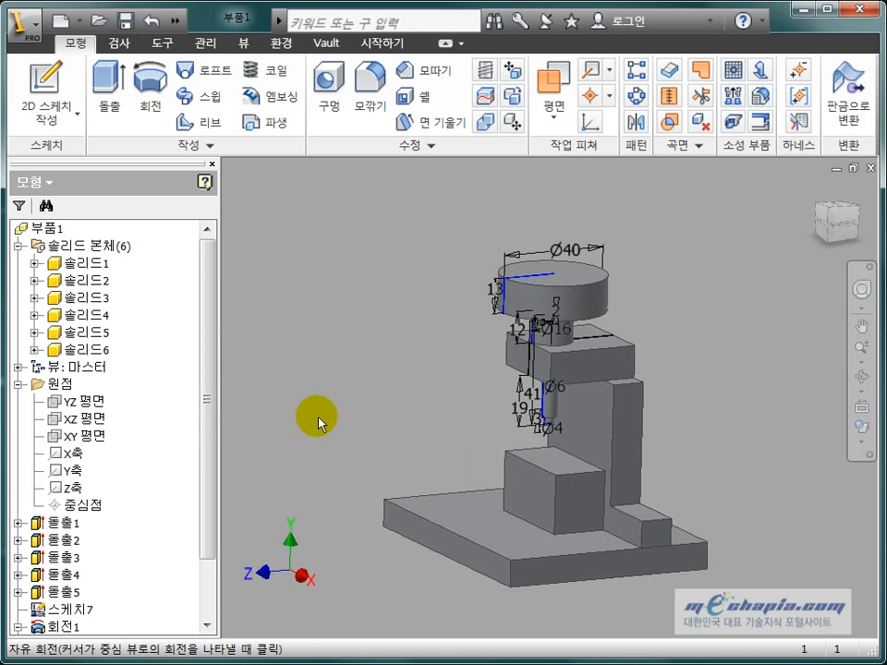
pyautogui.click(836, 217)
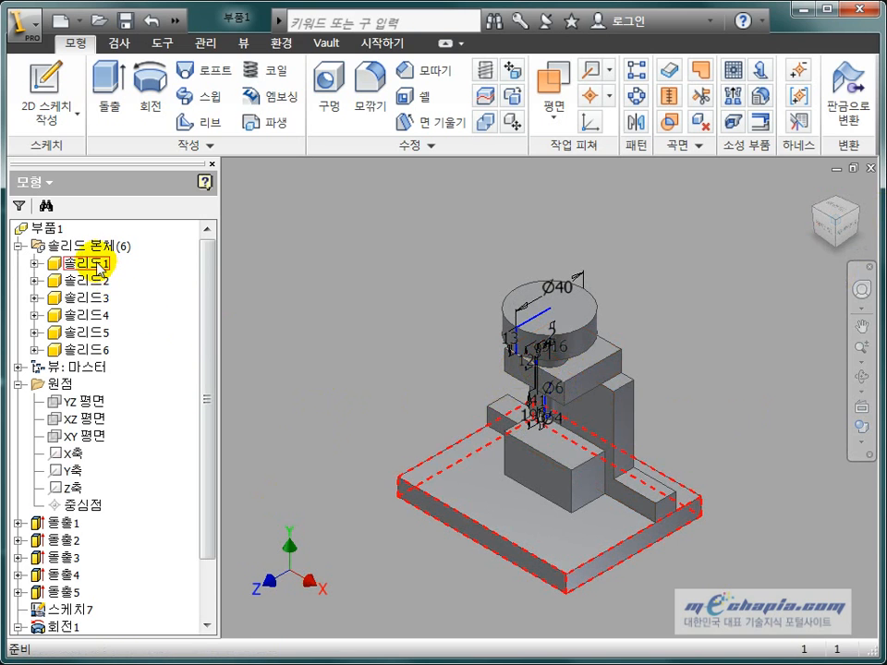
pyautogui.scroll(-3, 316, 334)
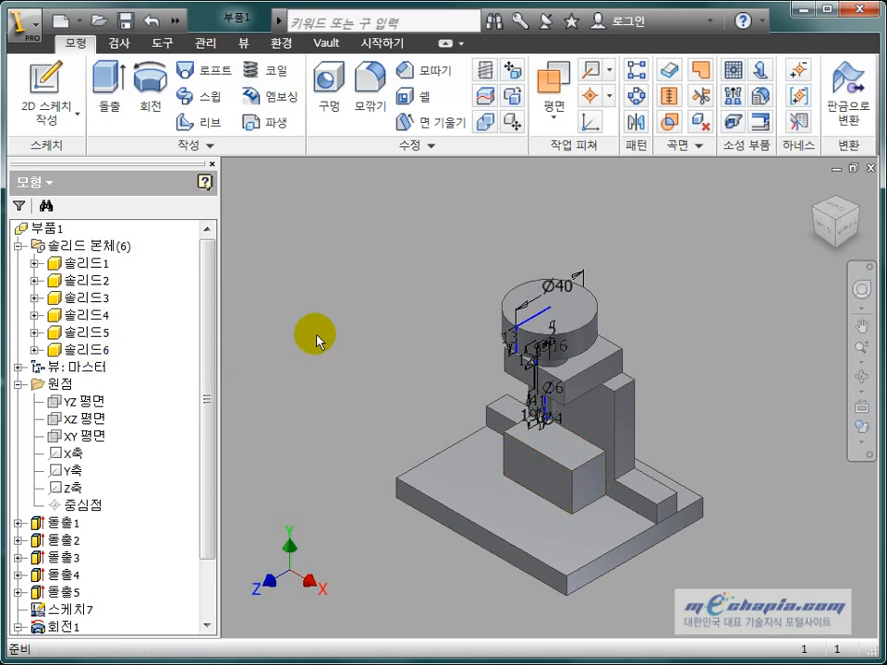
pyautogui.moveTo(395, 367); pyautogui.dragTo(396, 348, button='middle')
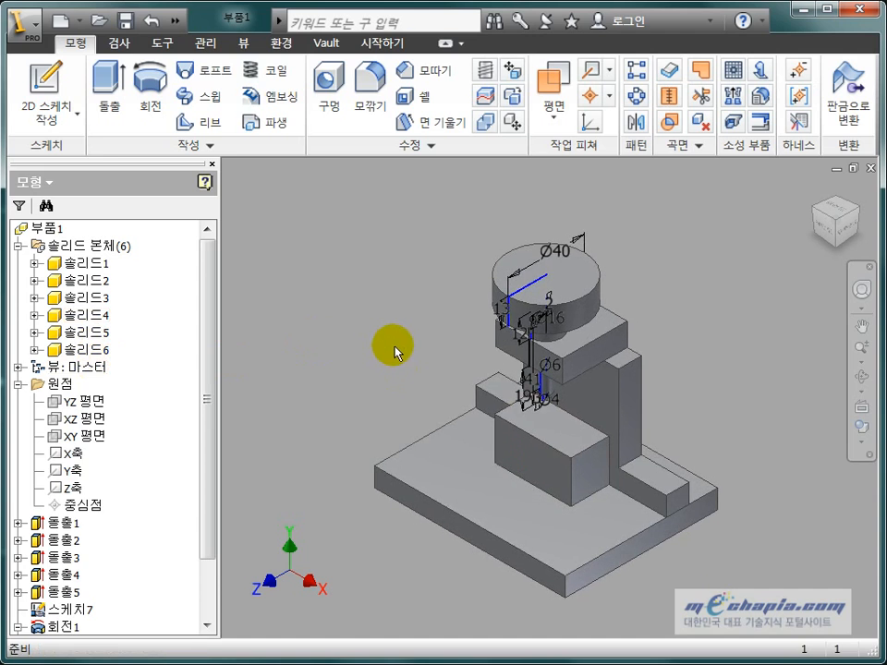